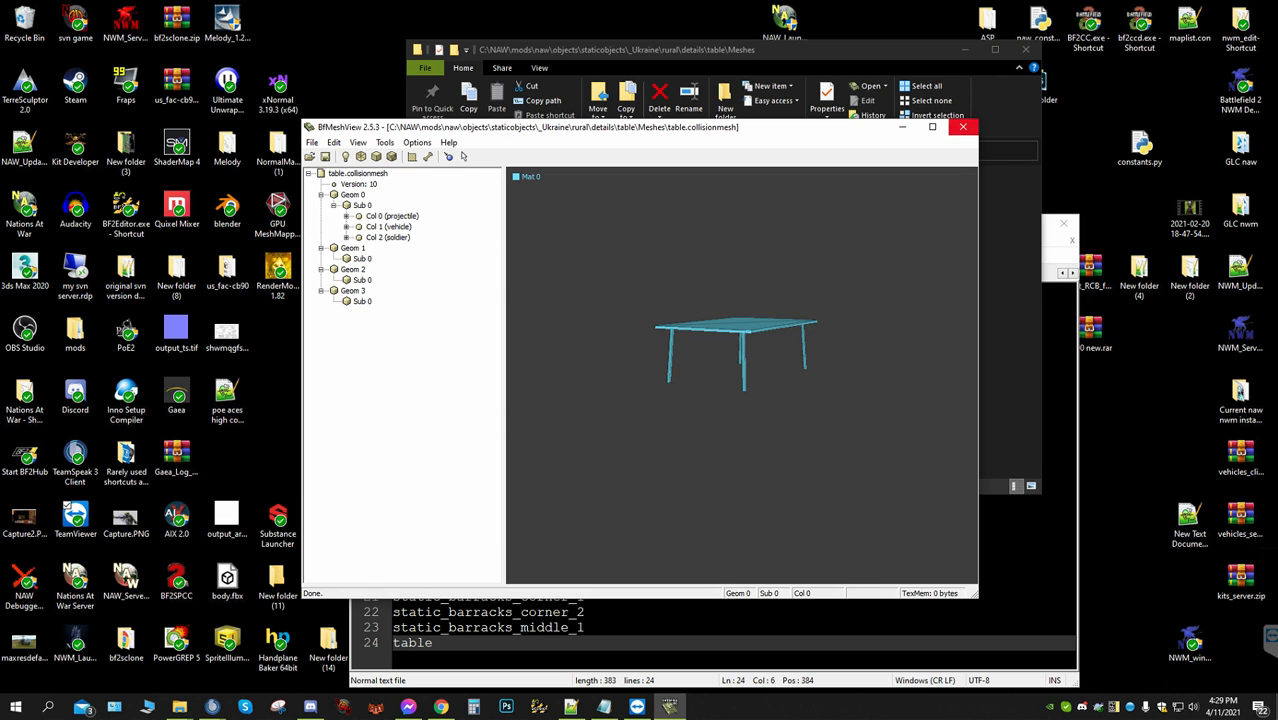
# Close the collision mesh viewer and start 3ds Max 2020 with the PoE2 Utilities dialog open
pyautogui.click(962, 127)
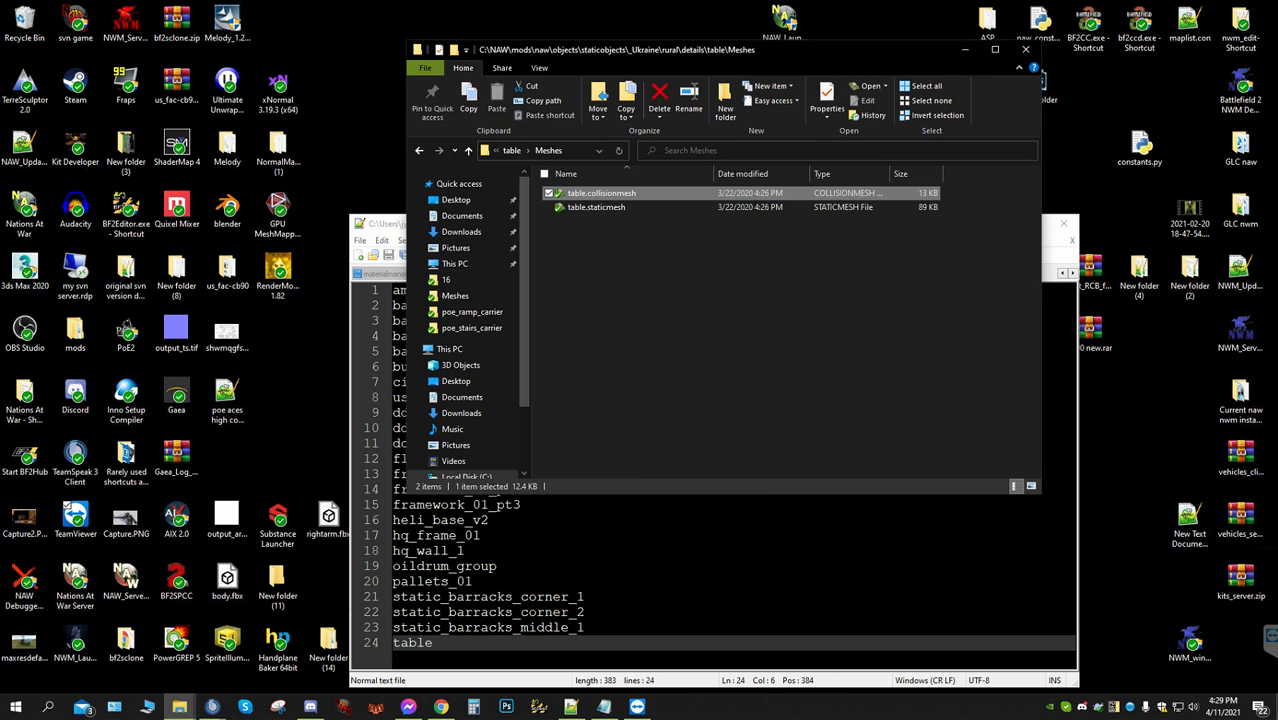
pyautogui.doubleClick(25, 268)
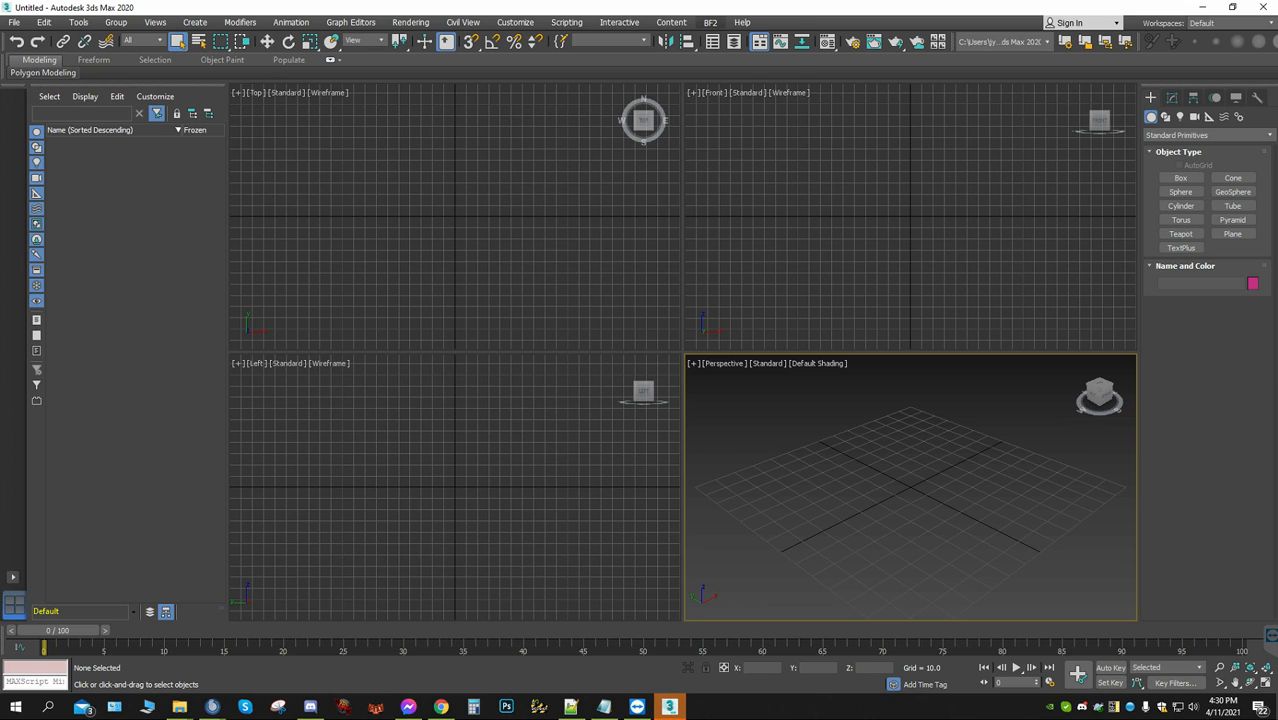
pyautogui.click(710, 22)
pyautogui.click(735, 61)
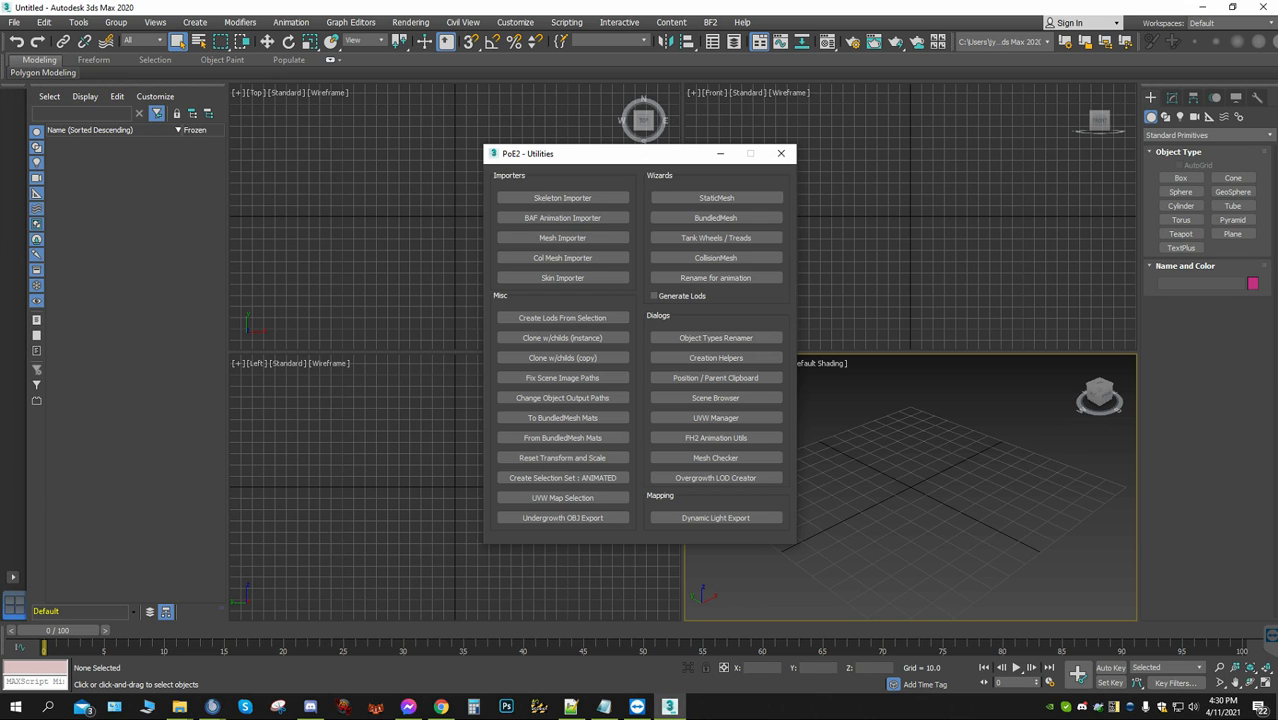
# Check the table object's folder path under _Ukraine\rural\details in File Explorer, and return to 3ds Max
pyautogui.click(180, 707)
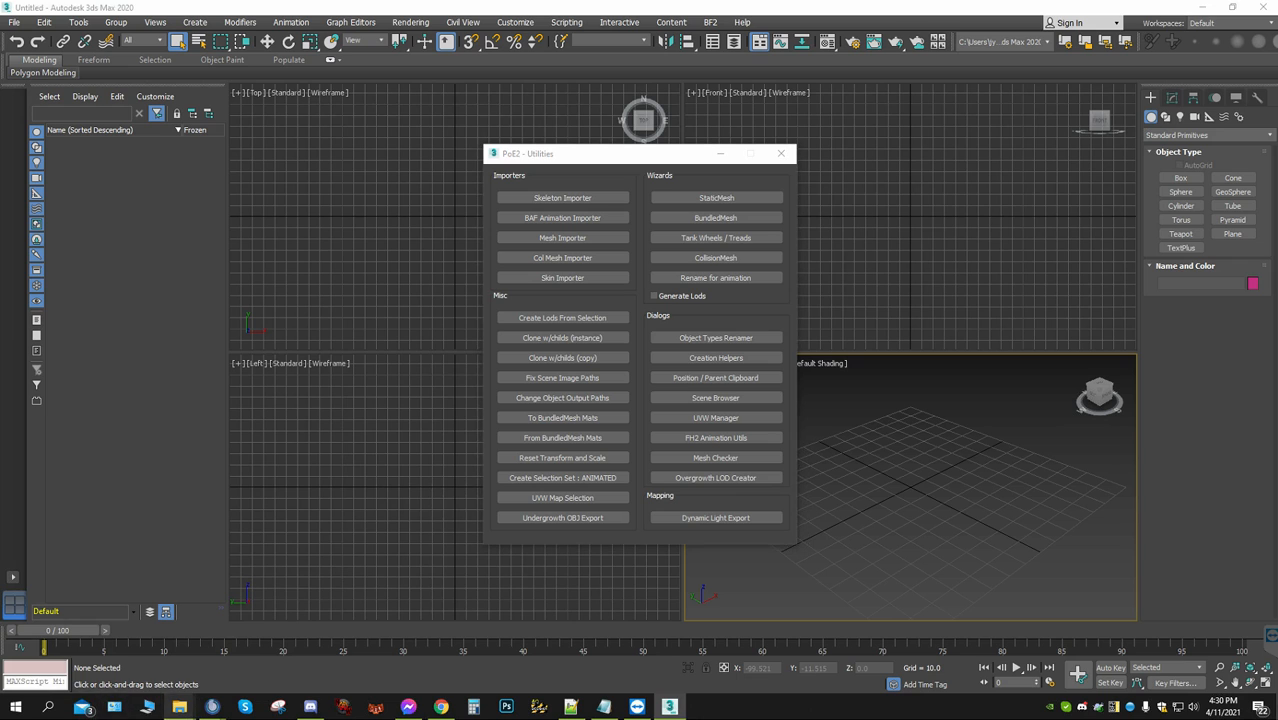
pyautogui.moveTo(235, 645)
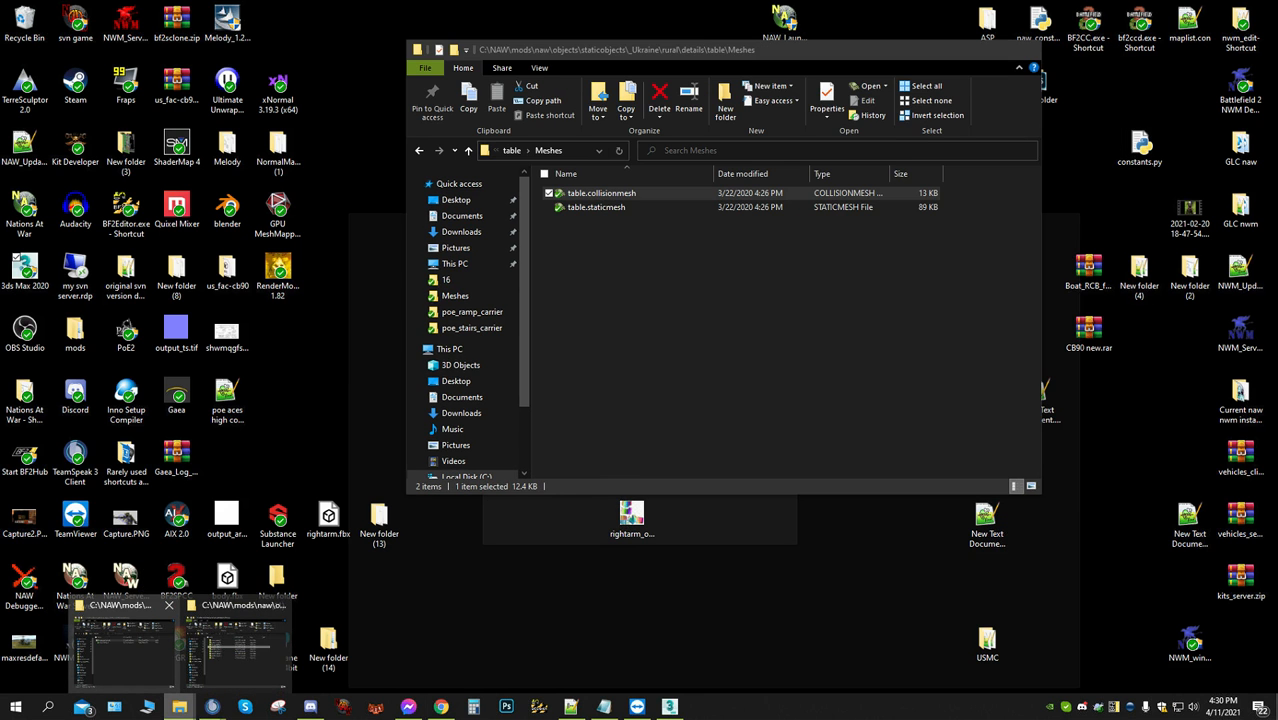
pyautogui.click(120, 648)
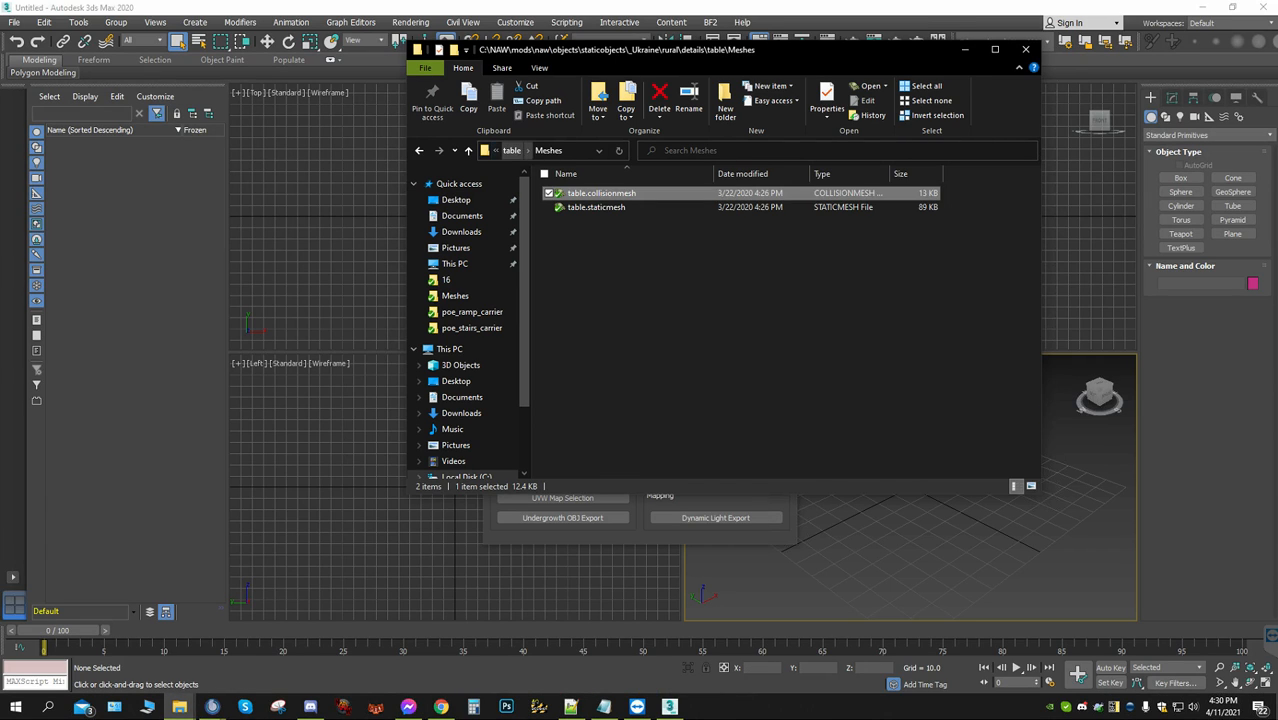
pyautogui.click(512, 150)
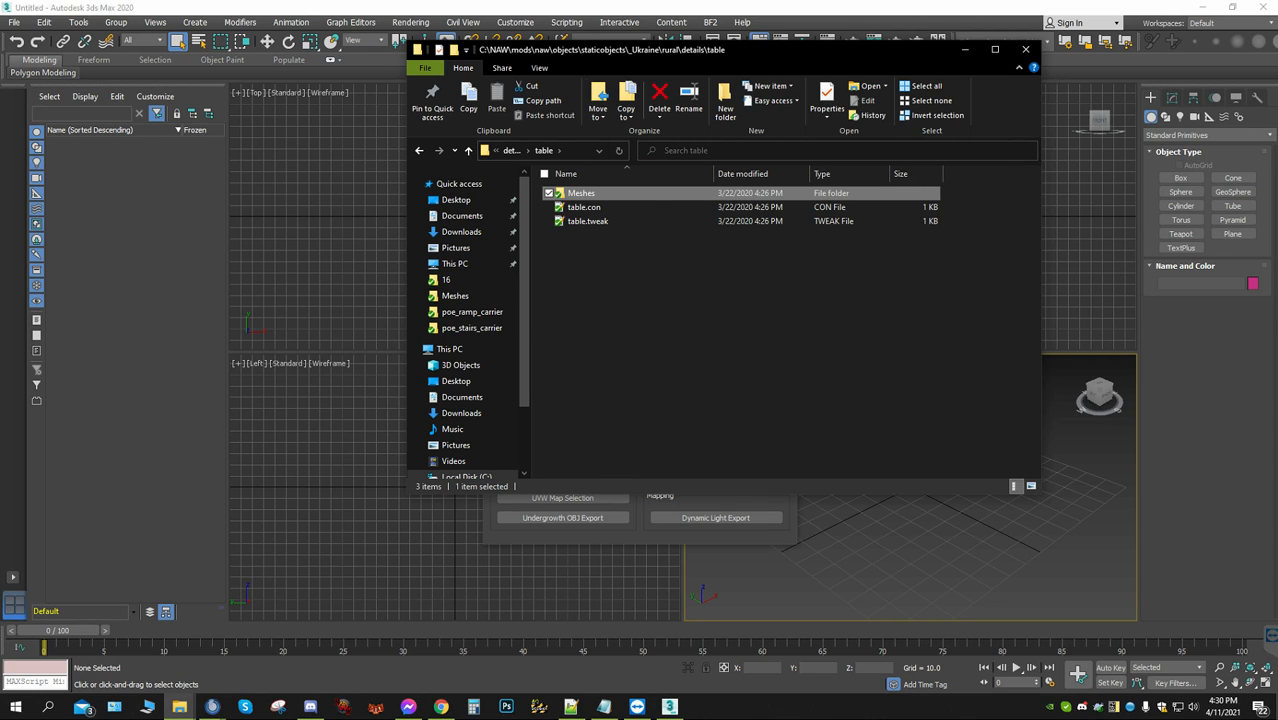
pyautogui.click(718, 532)
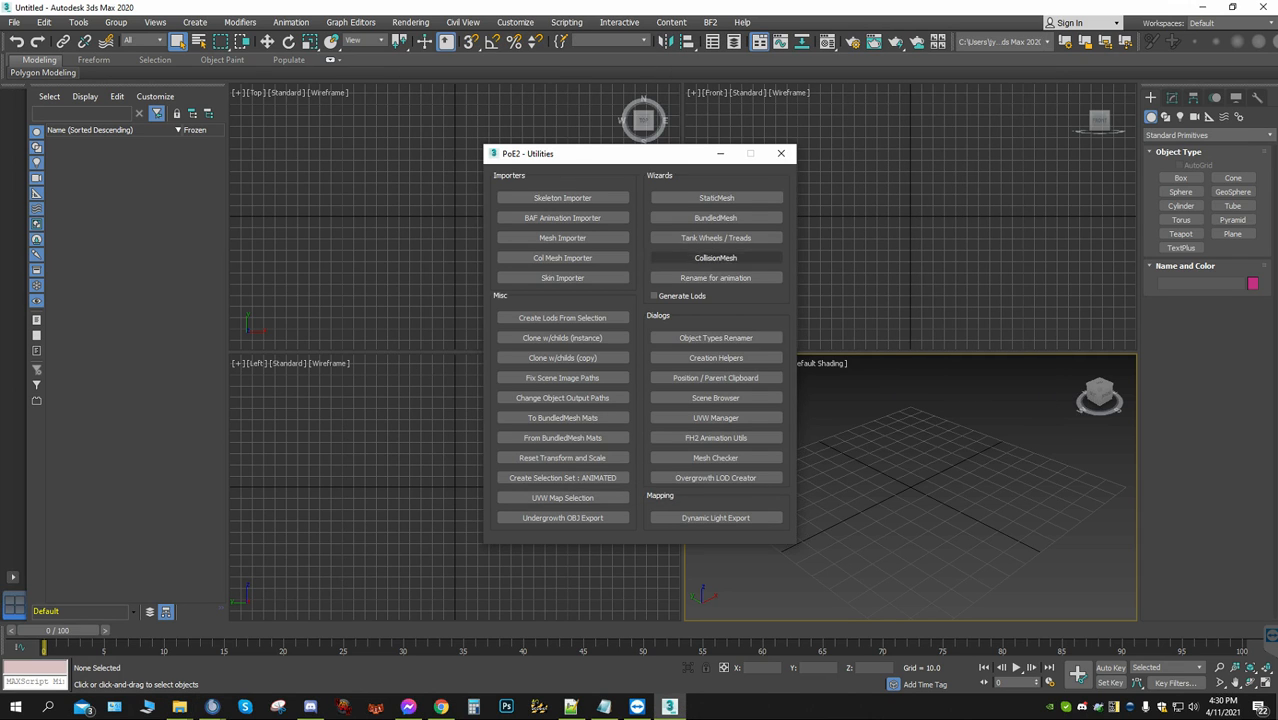
# Import table.con from staticobjects\_Ukraine\rural\details\table with the Mesh Importer
pyautogui.click(562, 237)
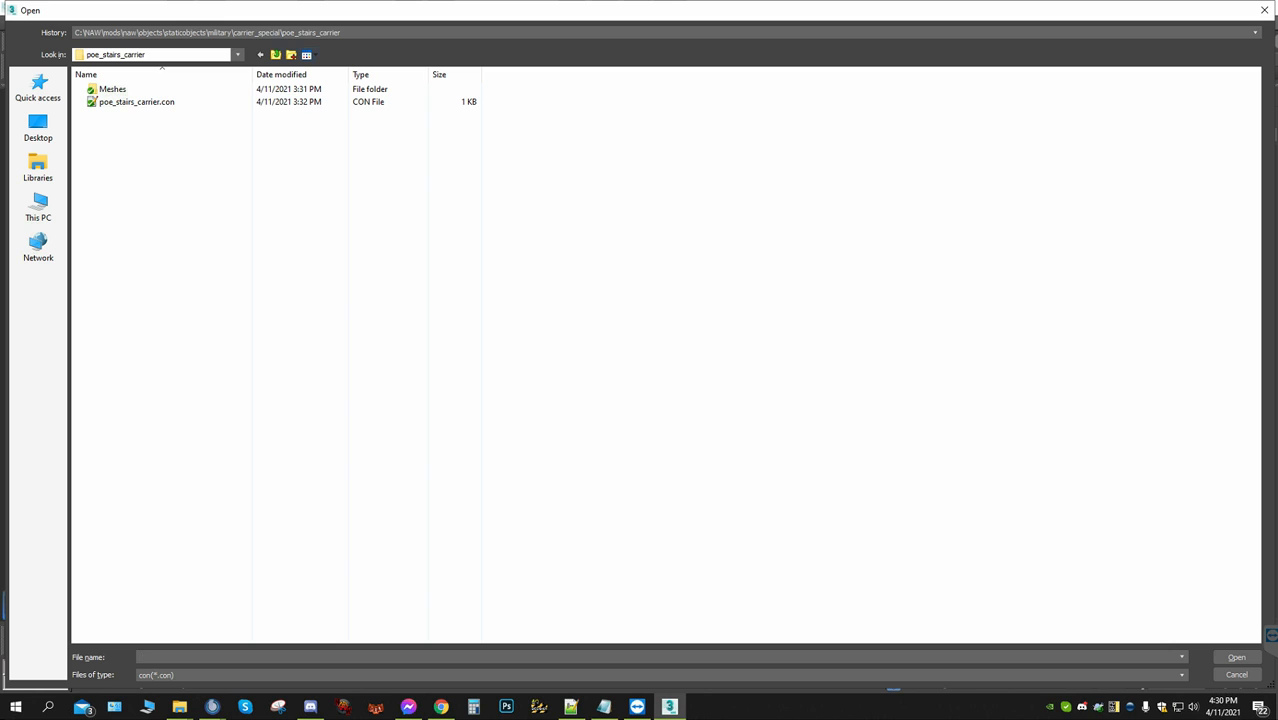
pyautogui.click(275, 54)
pyautogui.click(275, 54)
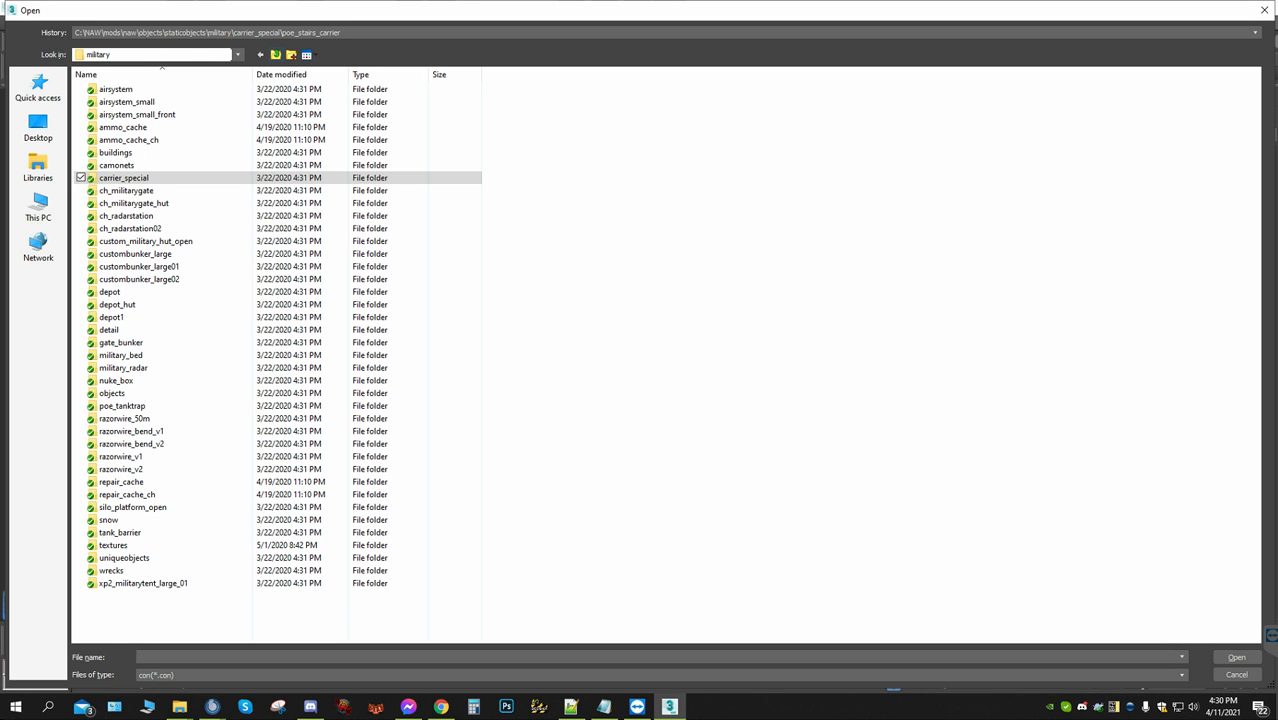
pyautogui.click(275, 54)
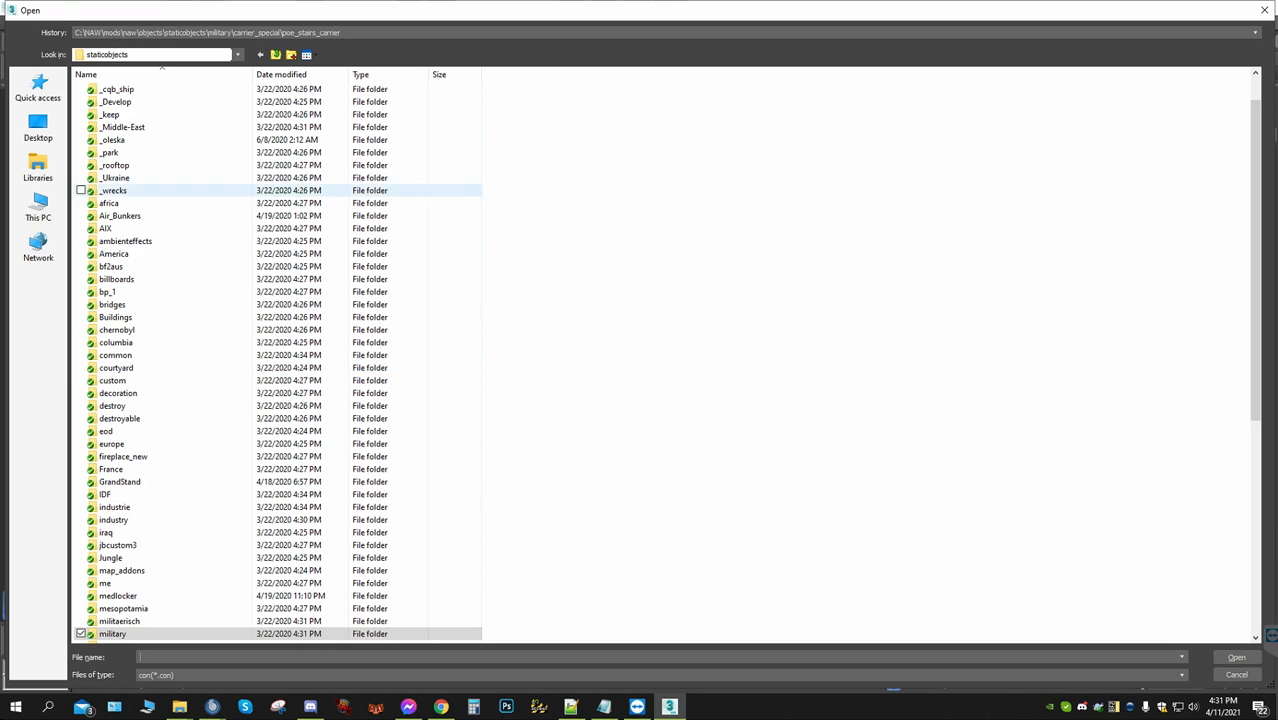
pyautogui.doubleClick(114, 178)
pyautogui.click(122, 140)
pyautogui.doubleClick(107, 101)
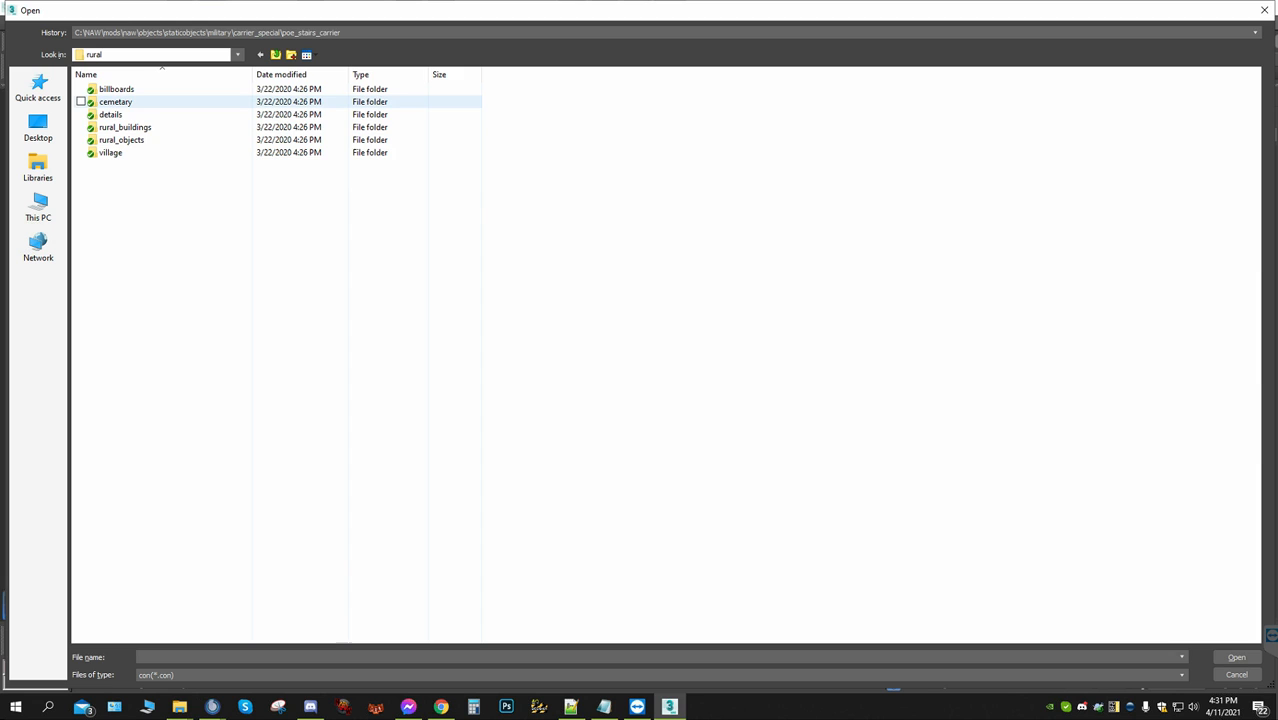
pyautogui.doubleClick(110, 114)
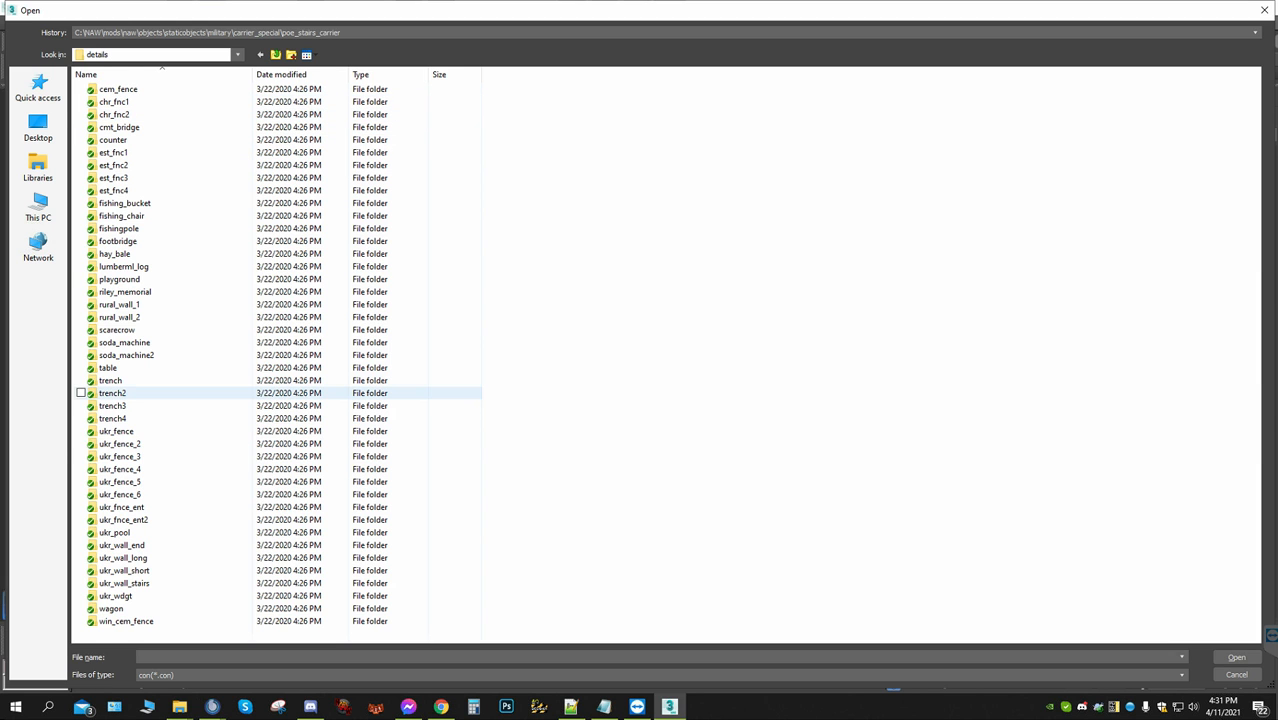
pyautogui.doubleClick(108, 367)
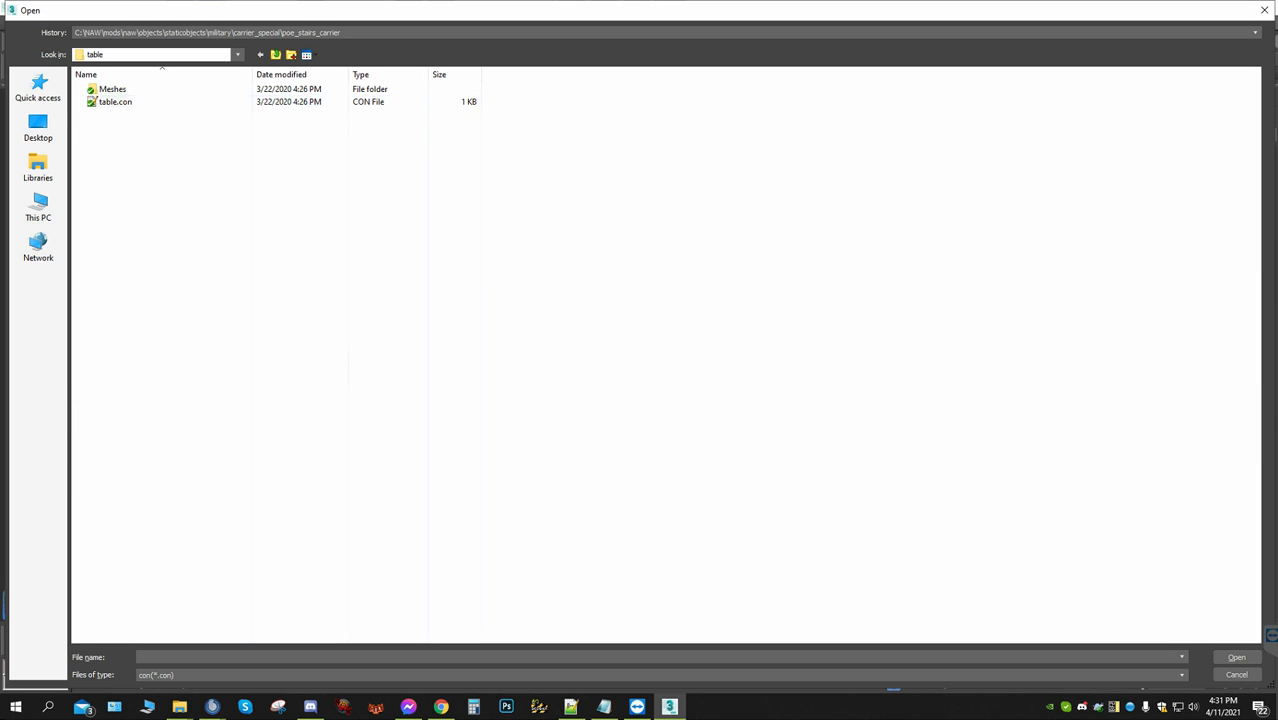
pyautogui.doubleClick(115, 101)
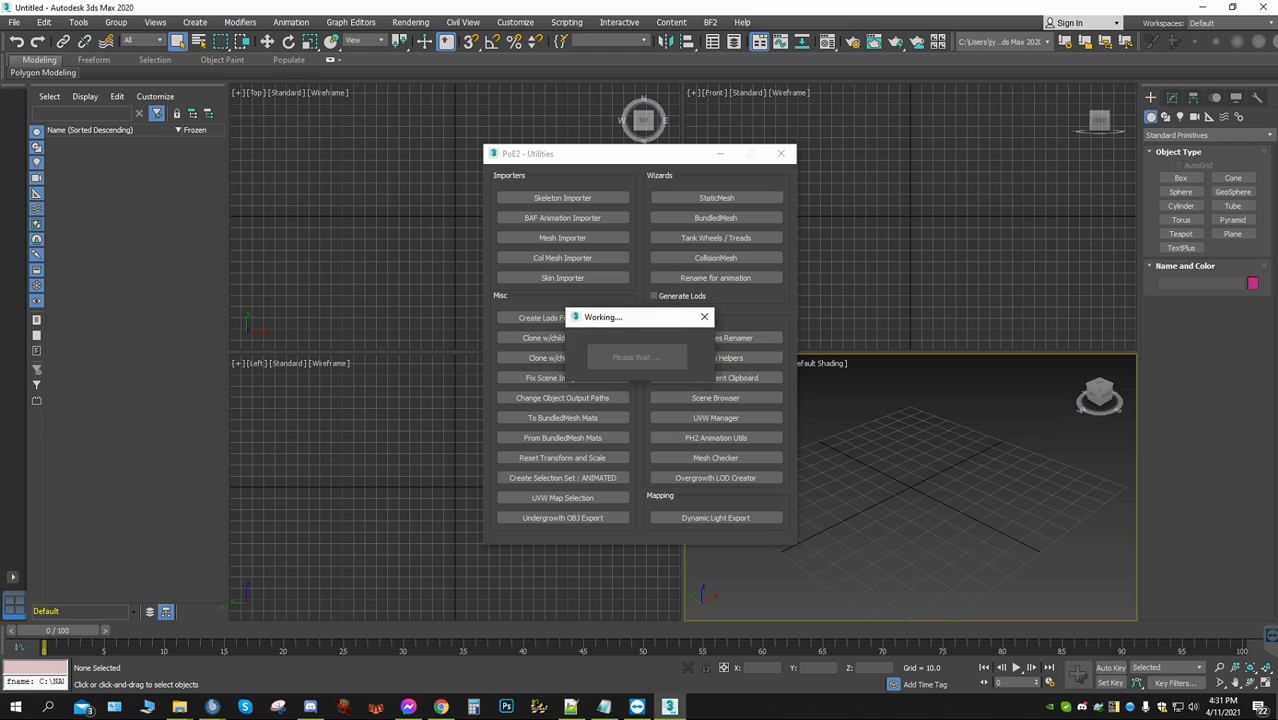
# Import the table's collision mesh from _Ukraine\rural\details\table\Meshes with the Col Mesh Importer
pyautogui.click(562, 257)
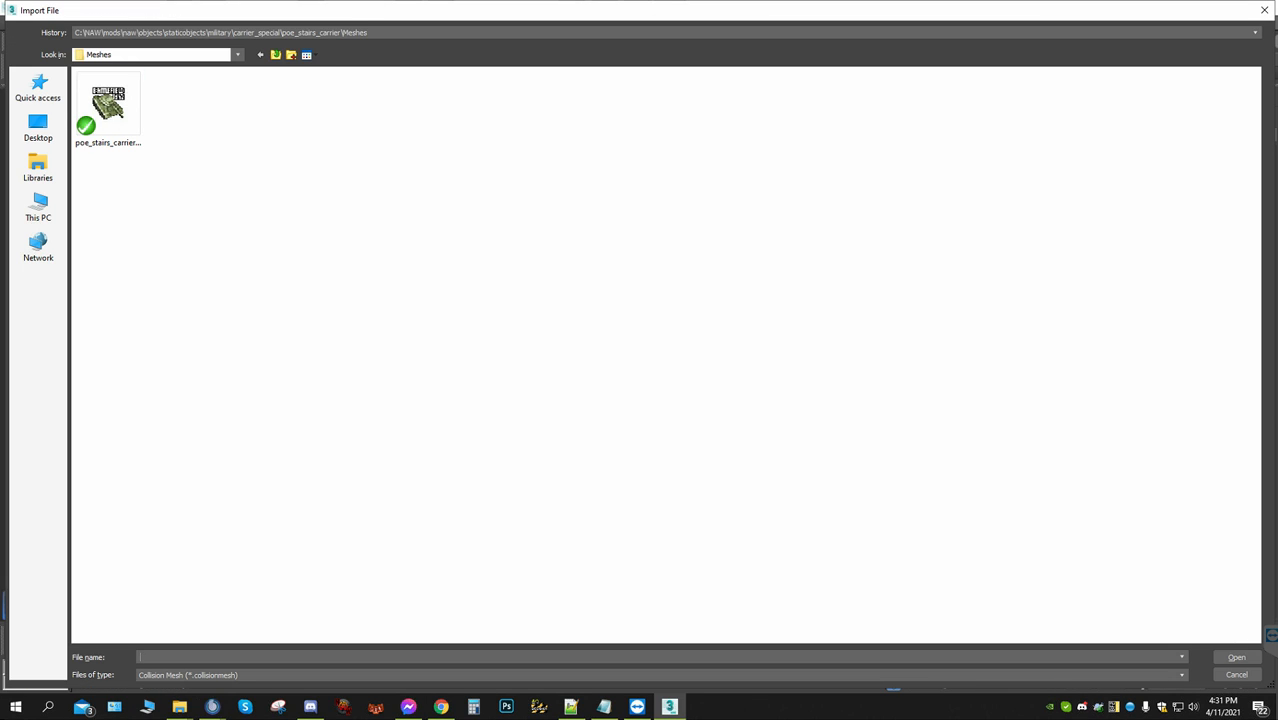
pyautogui.click(276, 55)
pyautogui.click(276, 55)
pyautogui.click(276, 55)
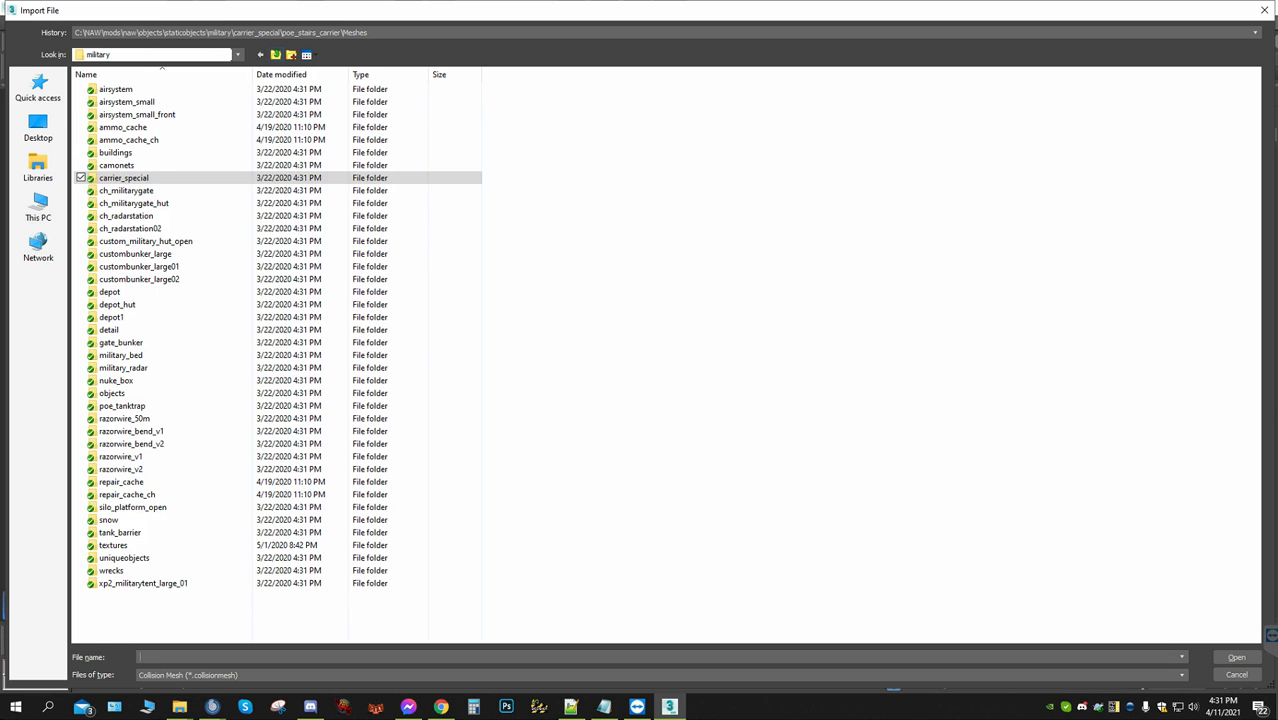
pyautogui.click(276, 55)
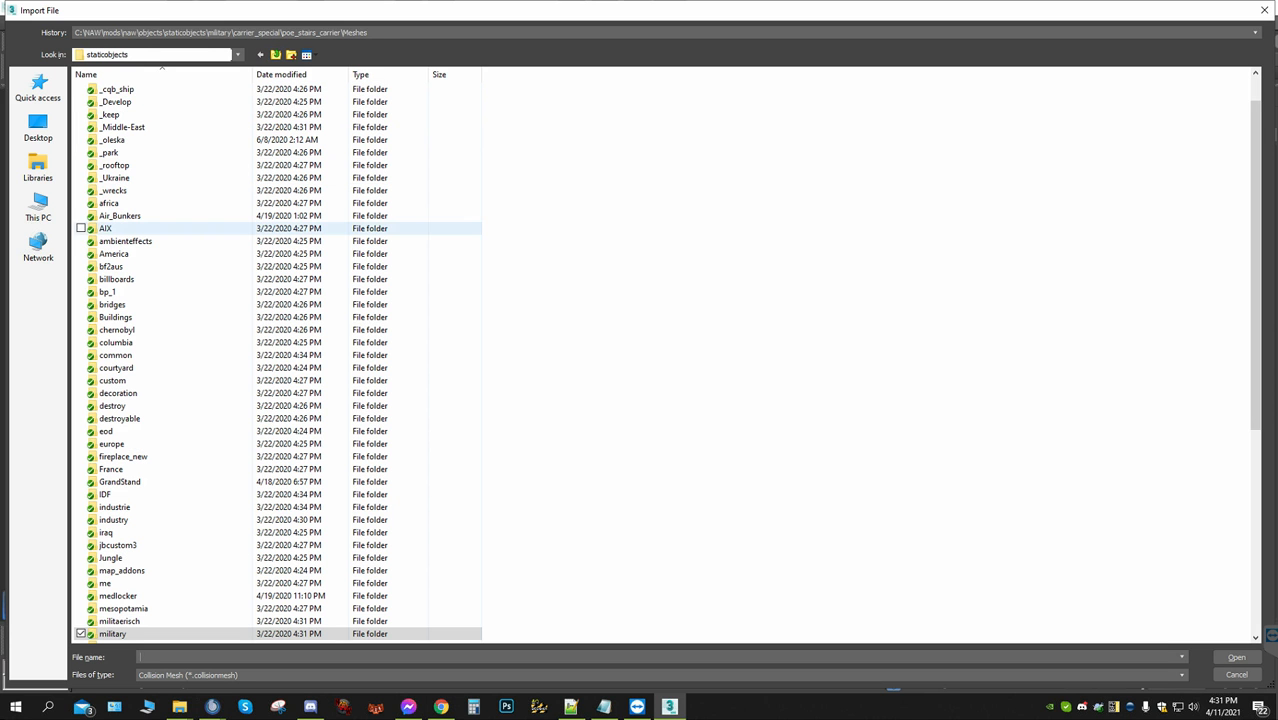
pyautogui.doubleClick(114, 177)
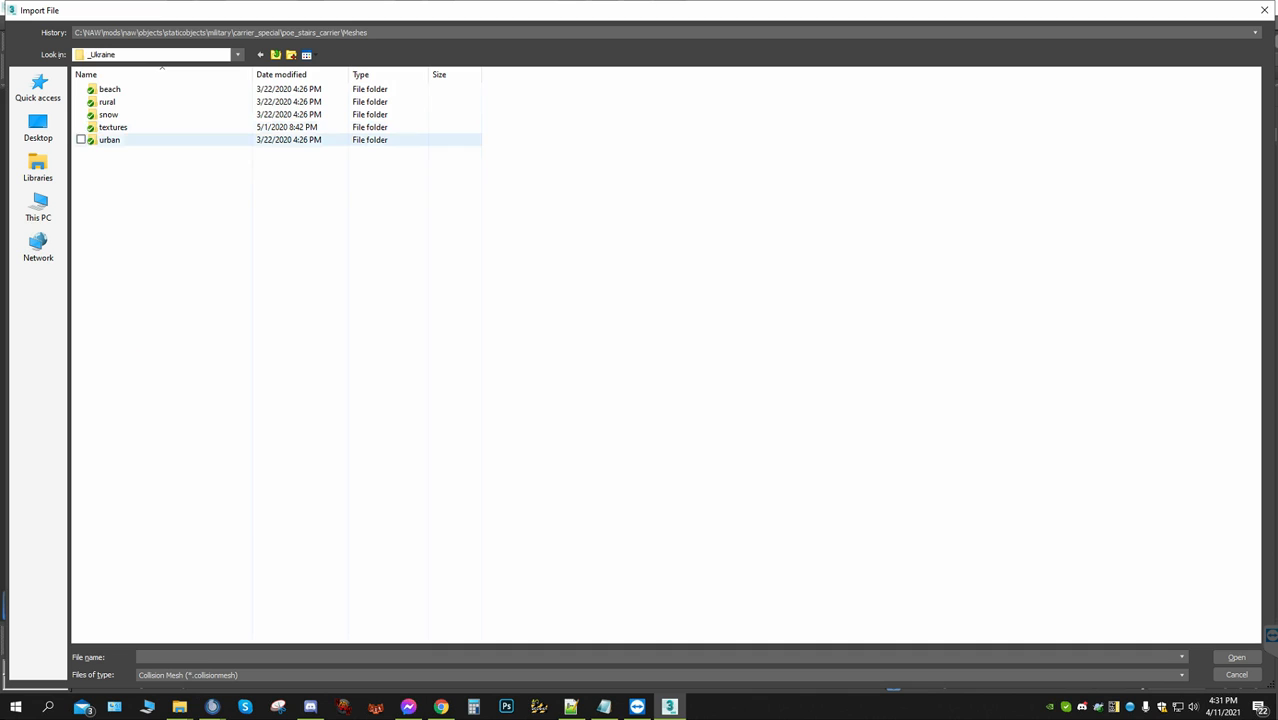
pyautogui.doubleClick(108, 102)
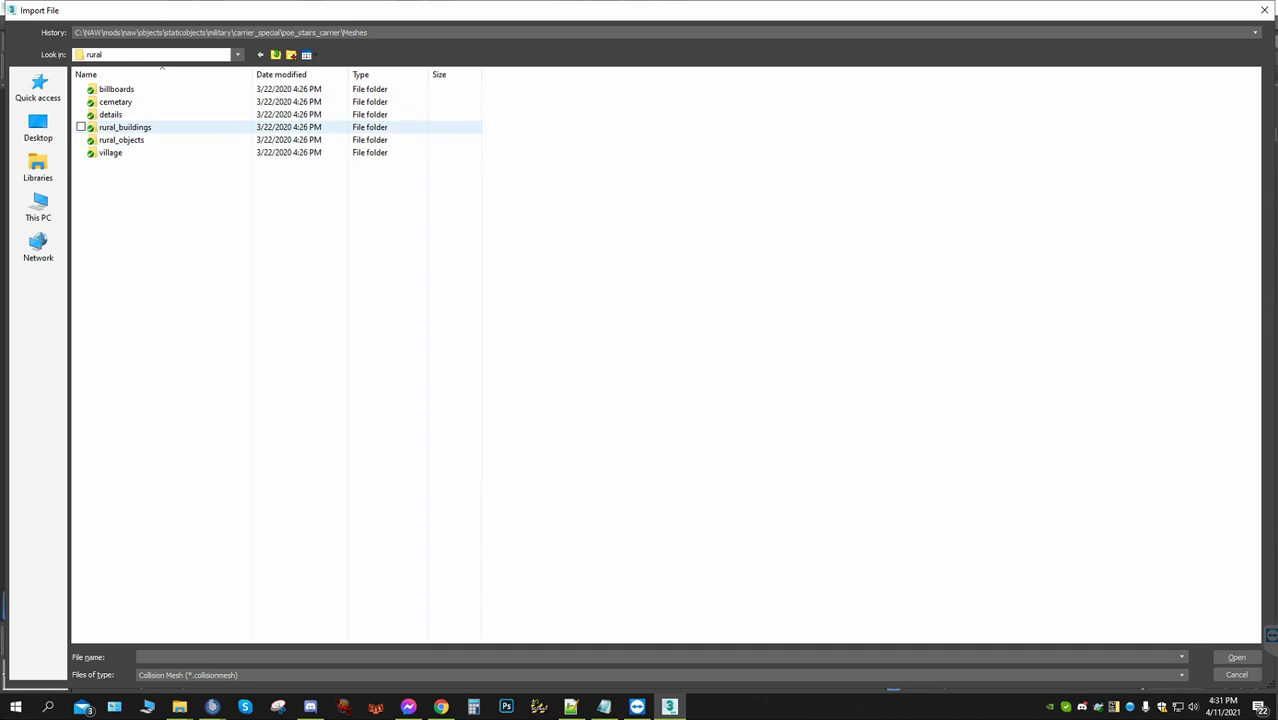
pyautogui.doubleClick(110, 114)
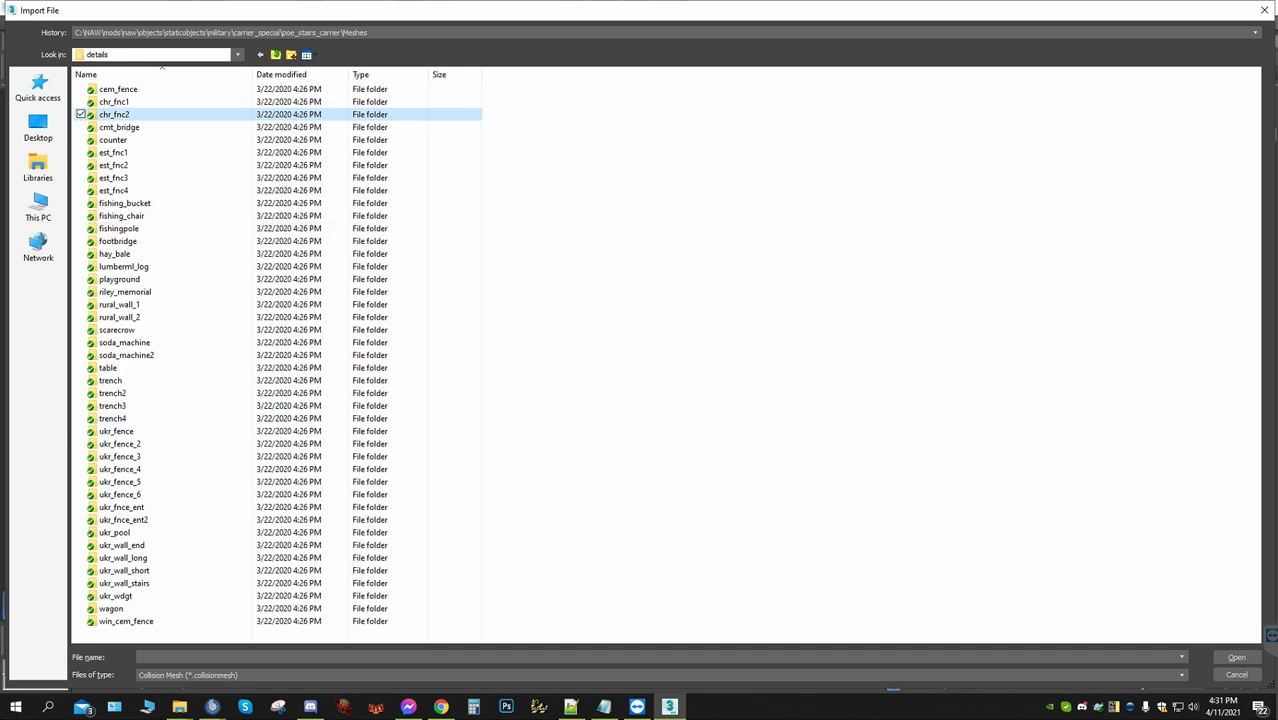
pyautogui.doubleClick(107, 368)
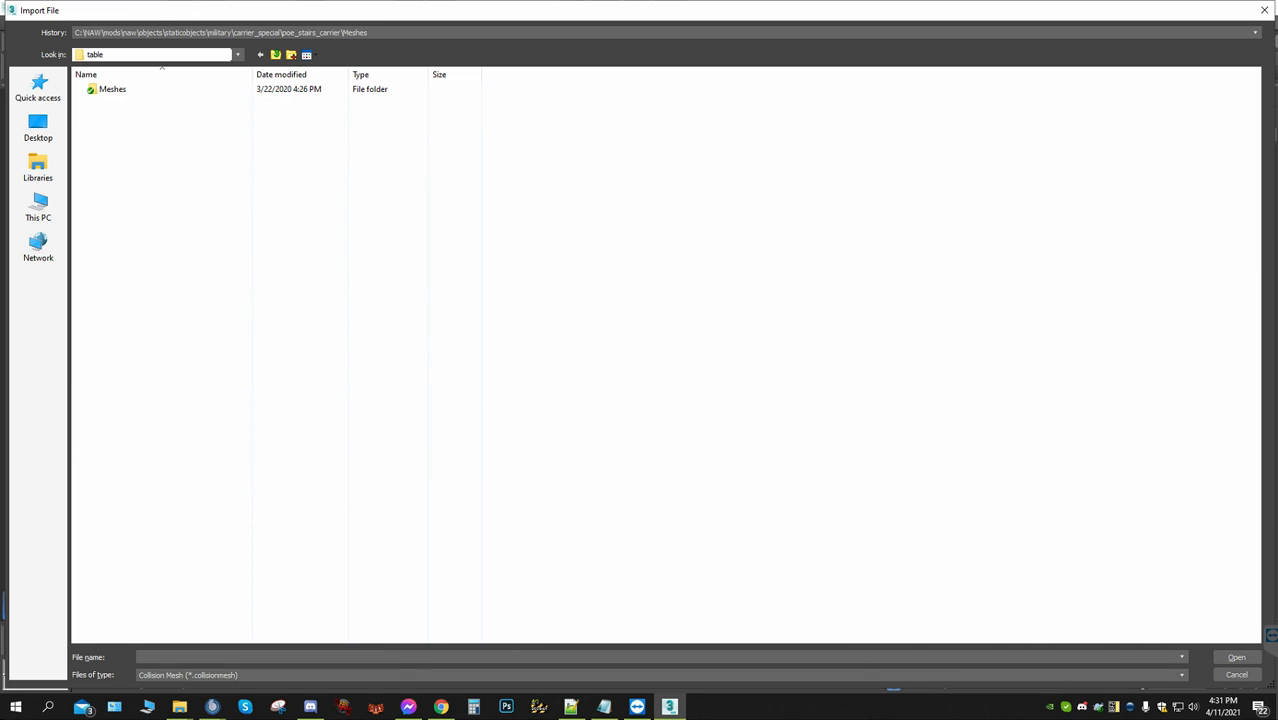
pyautogui.doubleClick(110, 89)
pyautogui.doubleClick(110, 89)
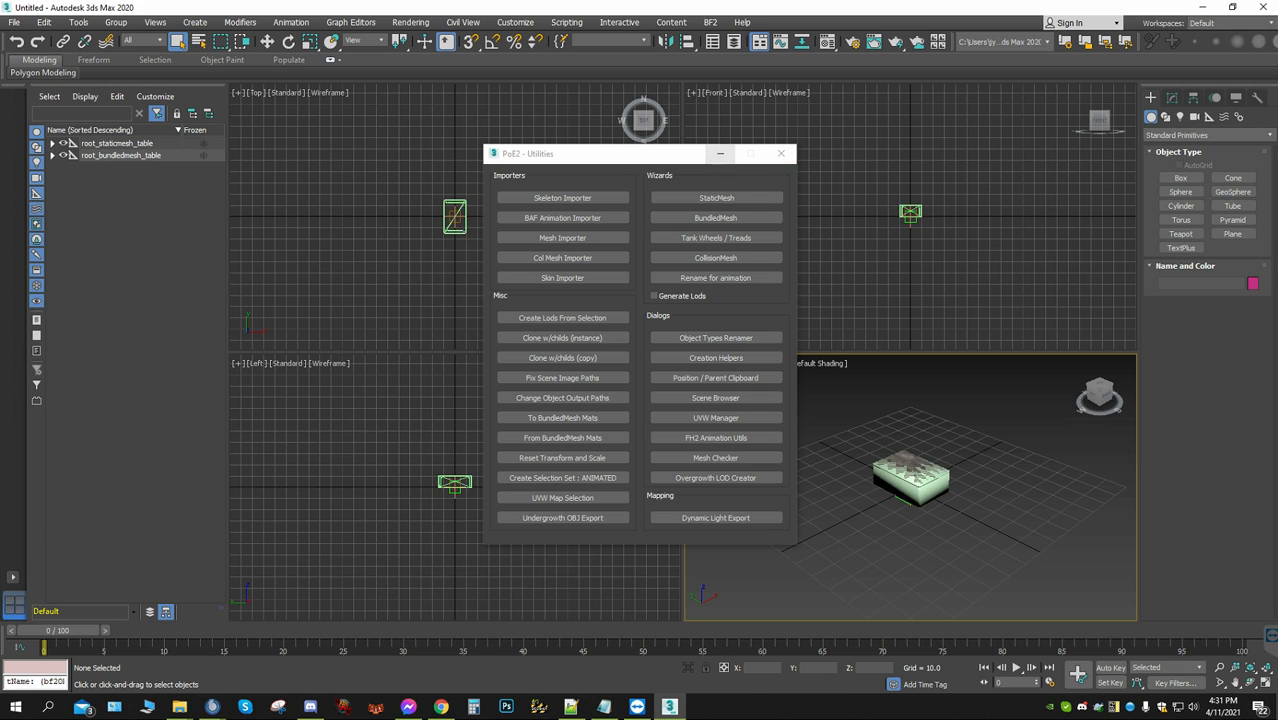
# Sample the imported table mesh's material into the first Material Editor slot, and minimize the utilities and editor windows
pyautogui.click(719, 153)
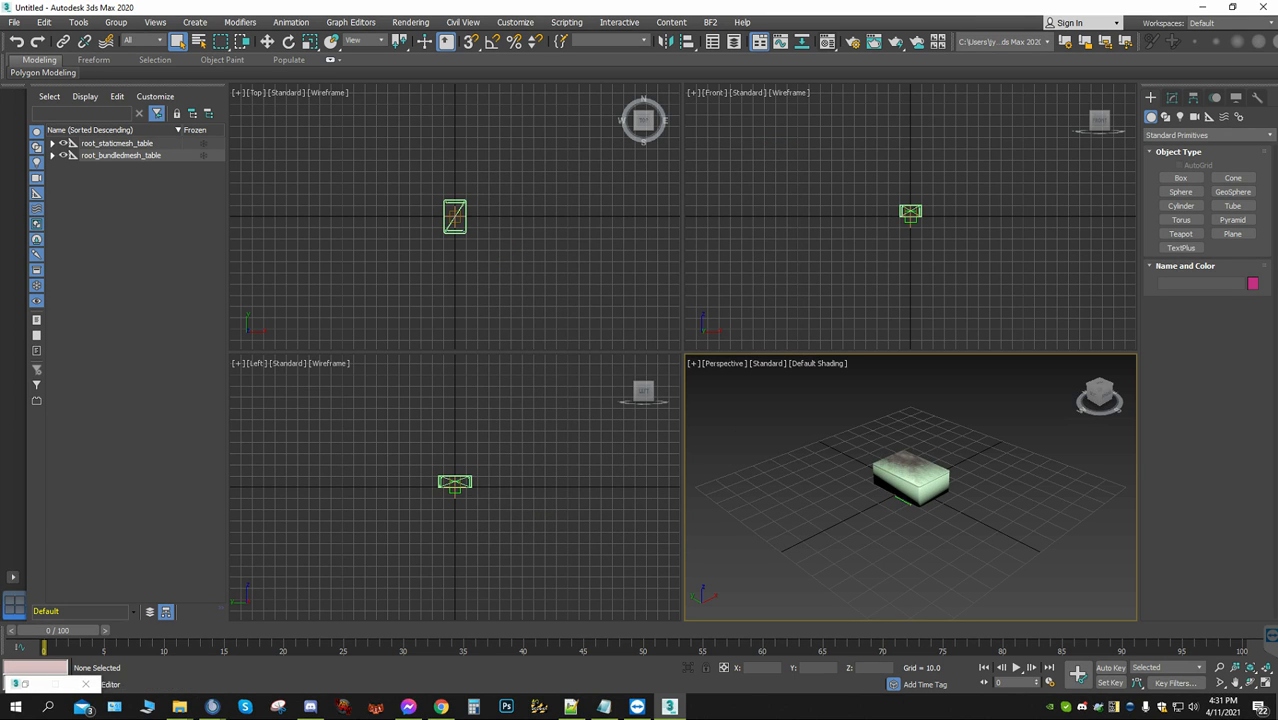
pyautogui.press('m')
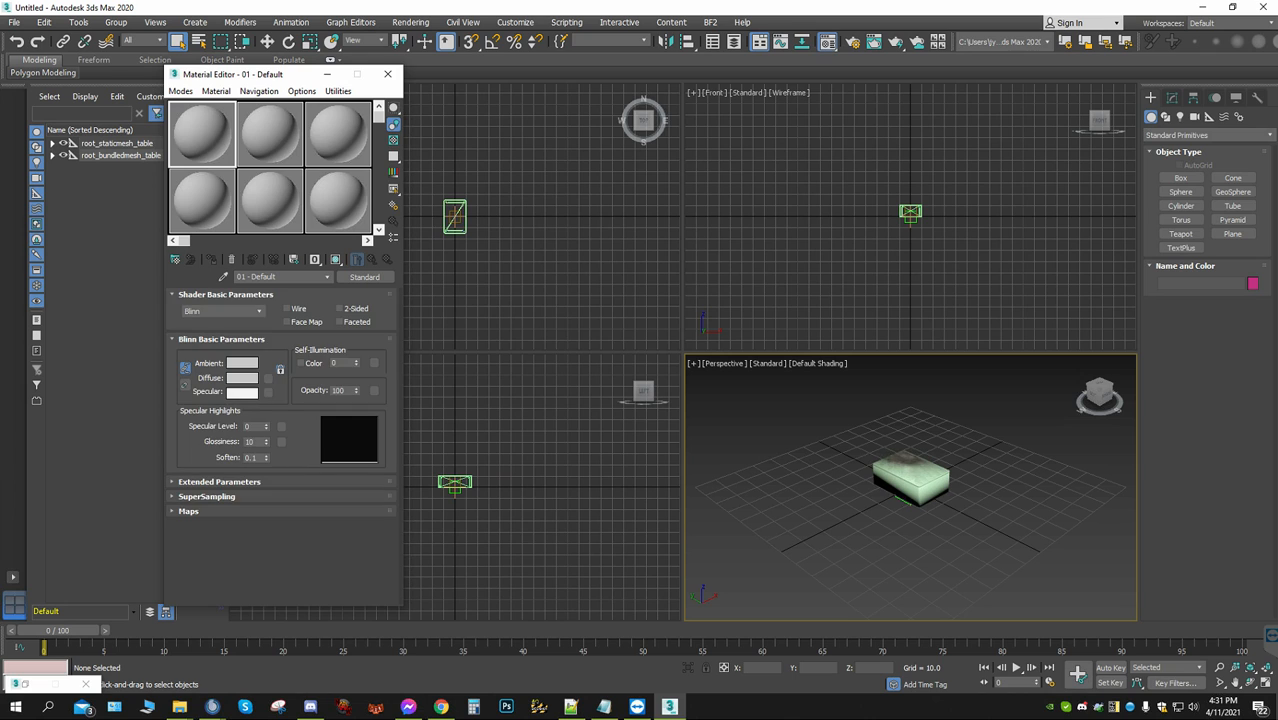
pyautogui.click(223, 277)
pyautogui.click(910, 478)
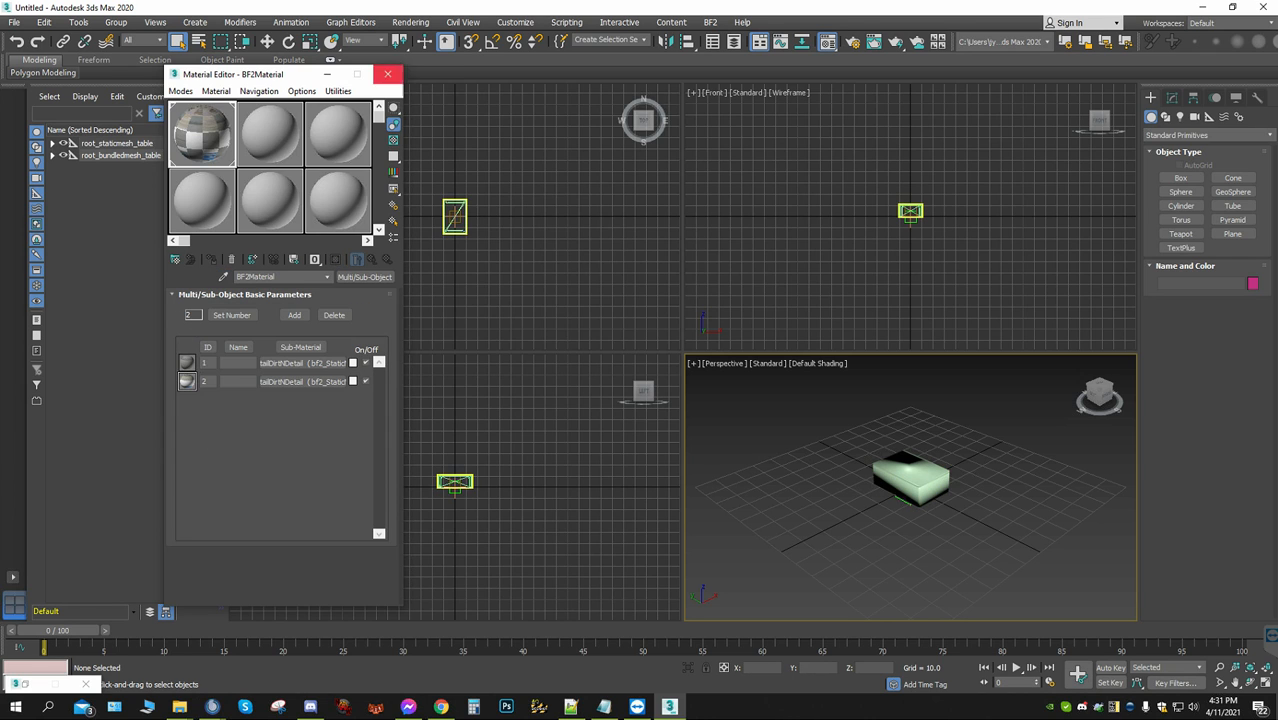
pyautogui.click(326, 74)
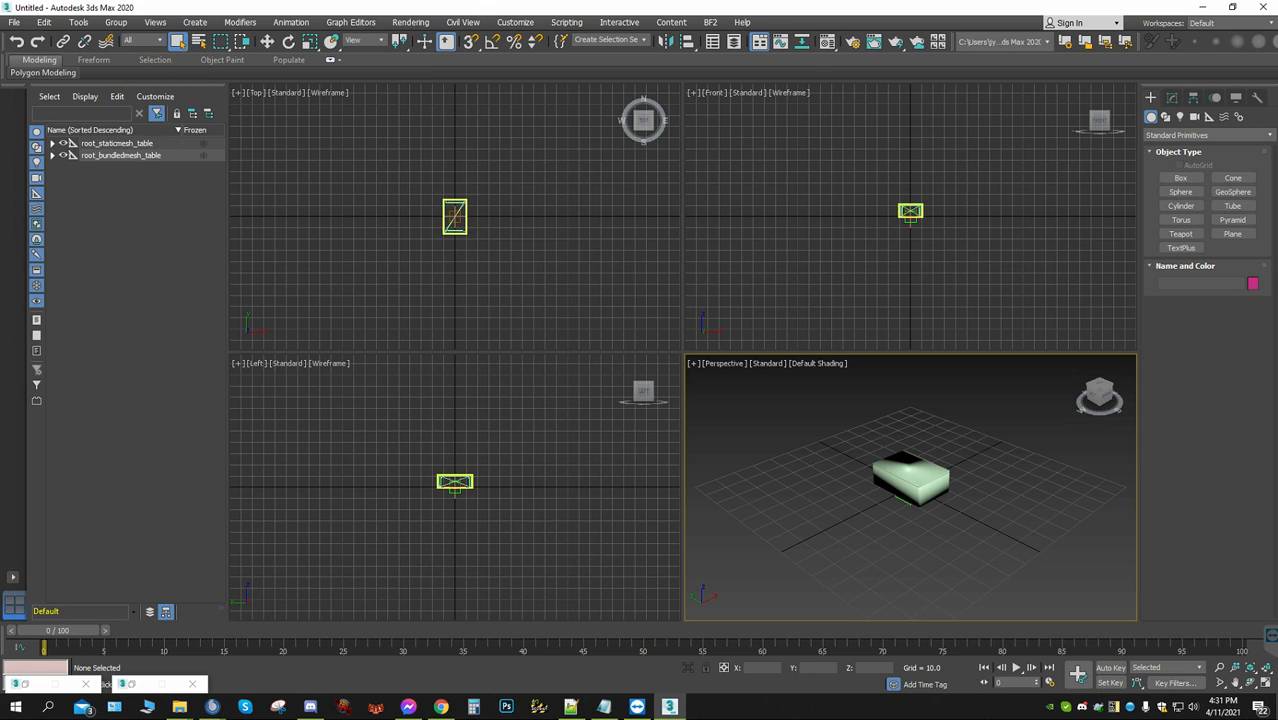
# In Schematic View, unlink the nonvis_ helper from the bundled mesh and connect it to the static mesh's lod0 table object
pyautogui.click(801, 42)
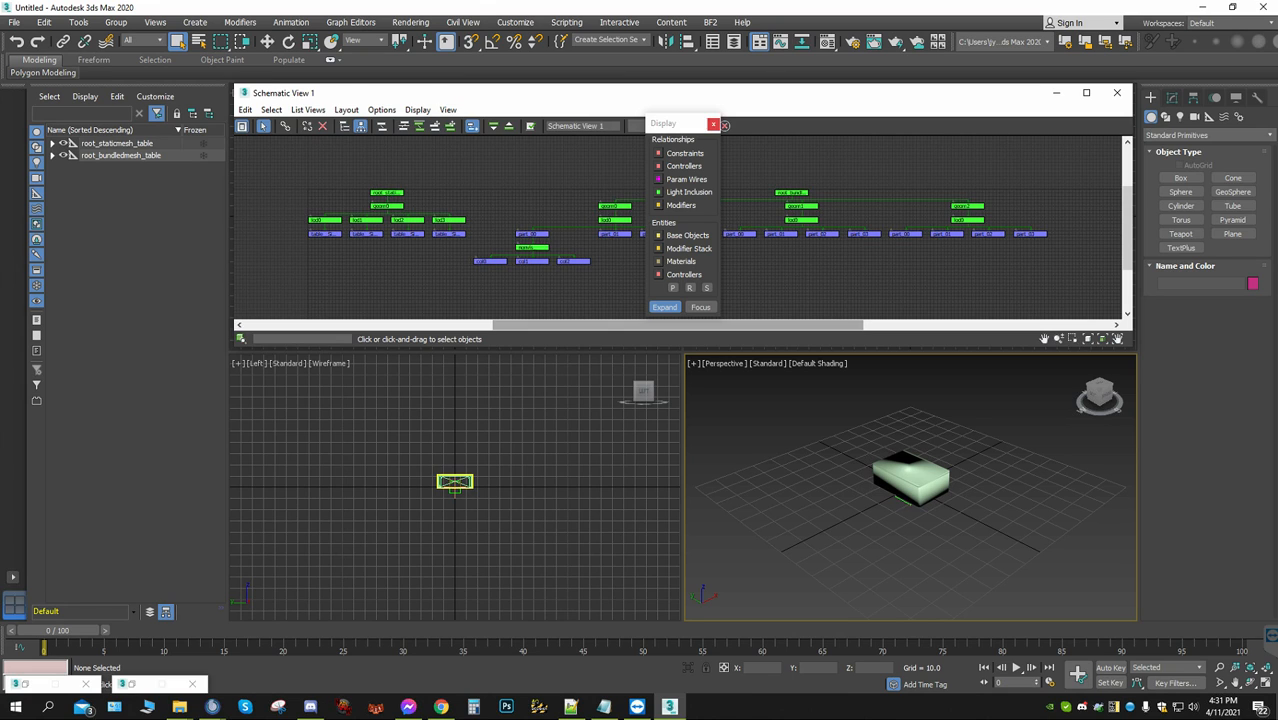
pyautogui.click(713, 124)
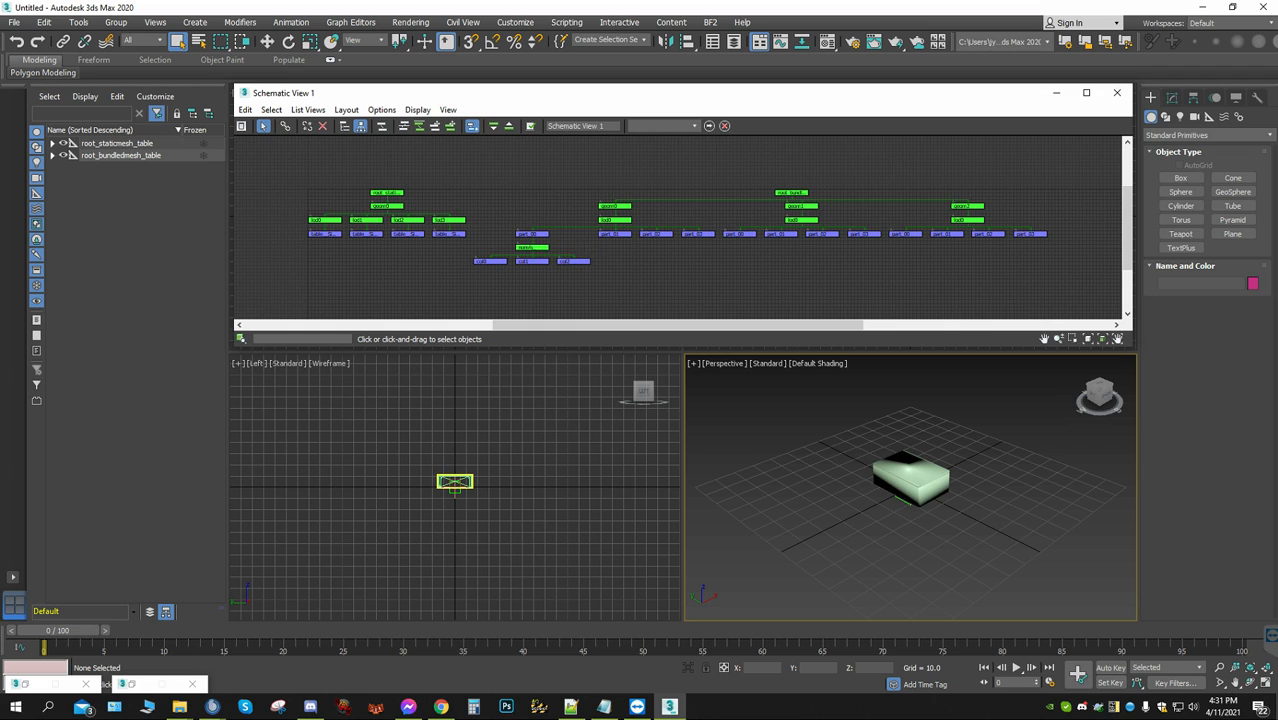
pyautogui.click(531, 247)
pyautogui.rightClick(531, 247)
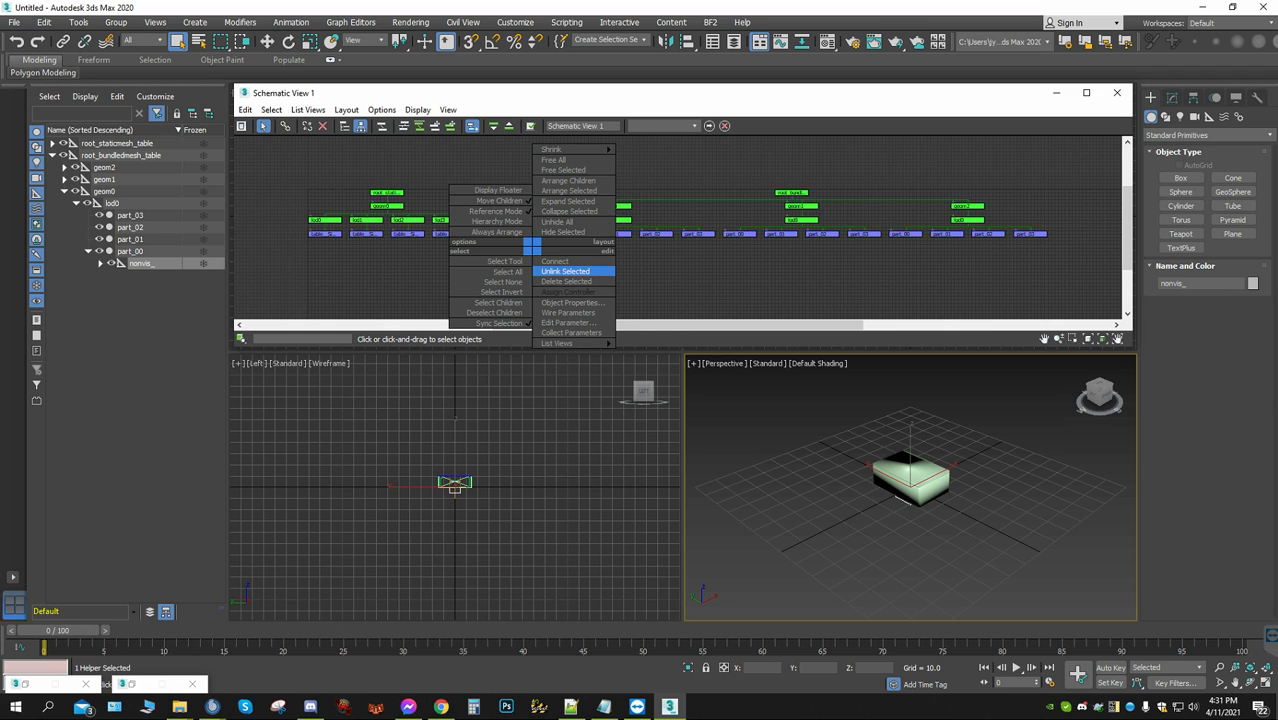
pyautogui.click(572, 272)
pyautogui.moveTo(531, 247); pyautogui.dragTo(324, 234)
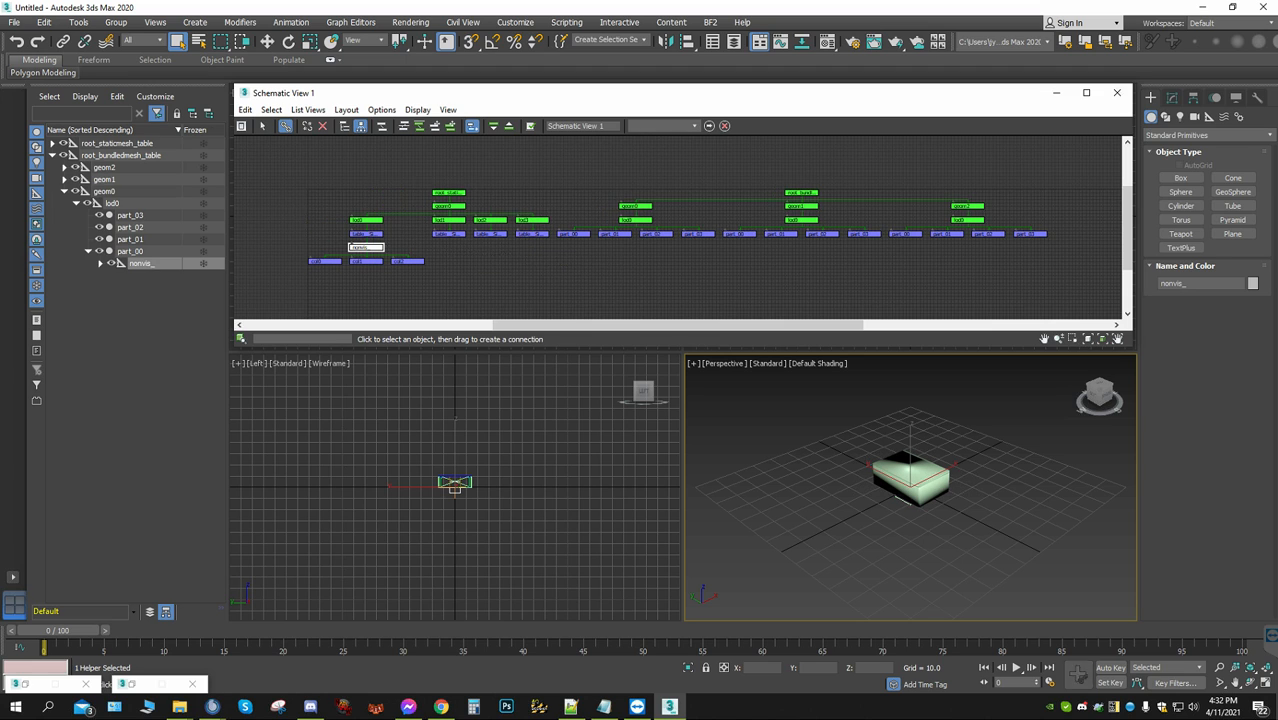
# Delete the entire root_bundledmesh_table hierarchy with all its geoms, lods and parts
pyautogui.moveTo(585, 258); pyautogui.dragTo(1130, 134)
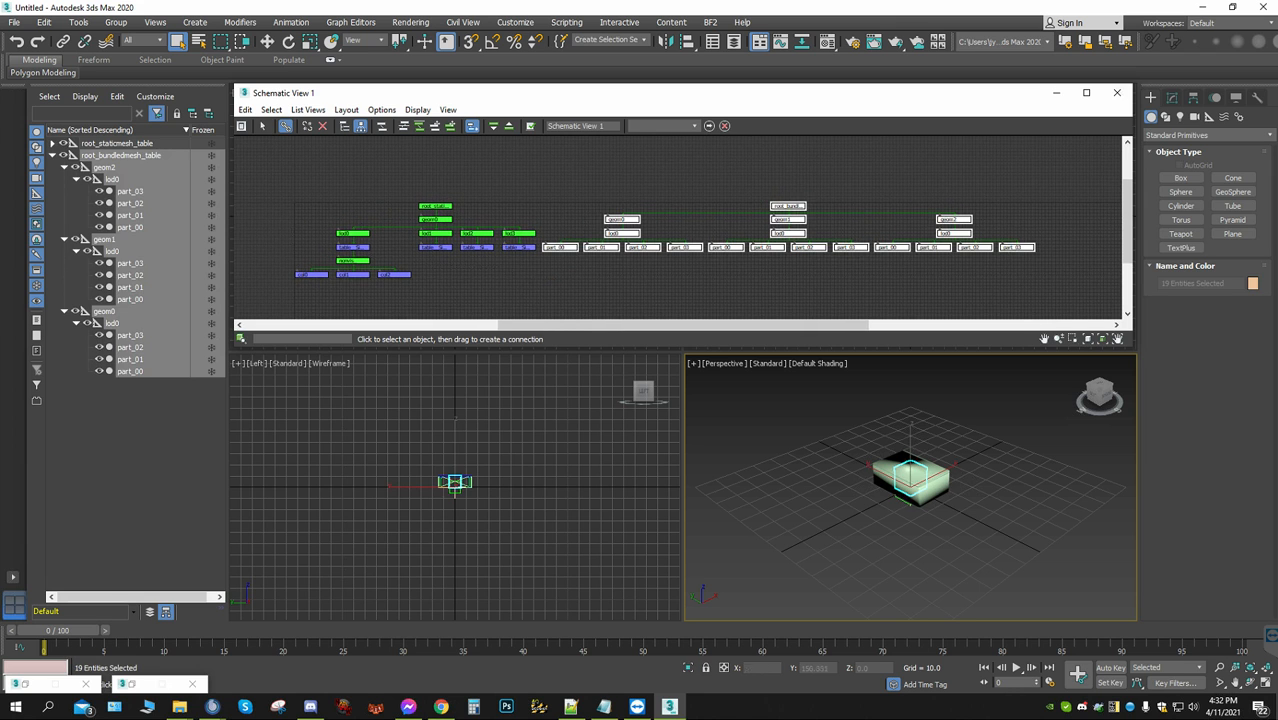
pyautogui.press('Delete')
pyautogui.moveTo(402, 303); pyautogui.dragTo(527, 283, button='middle')
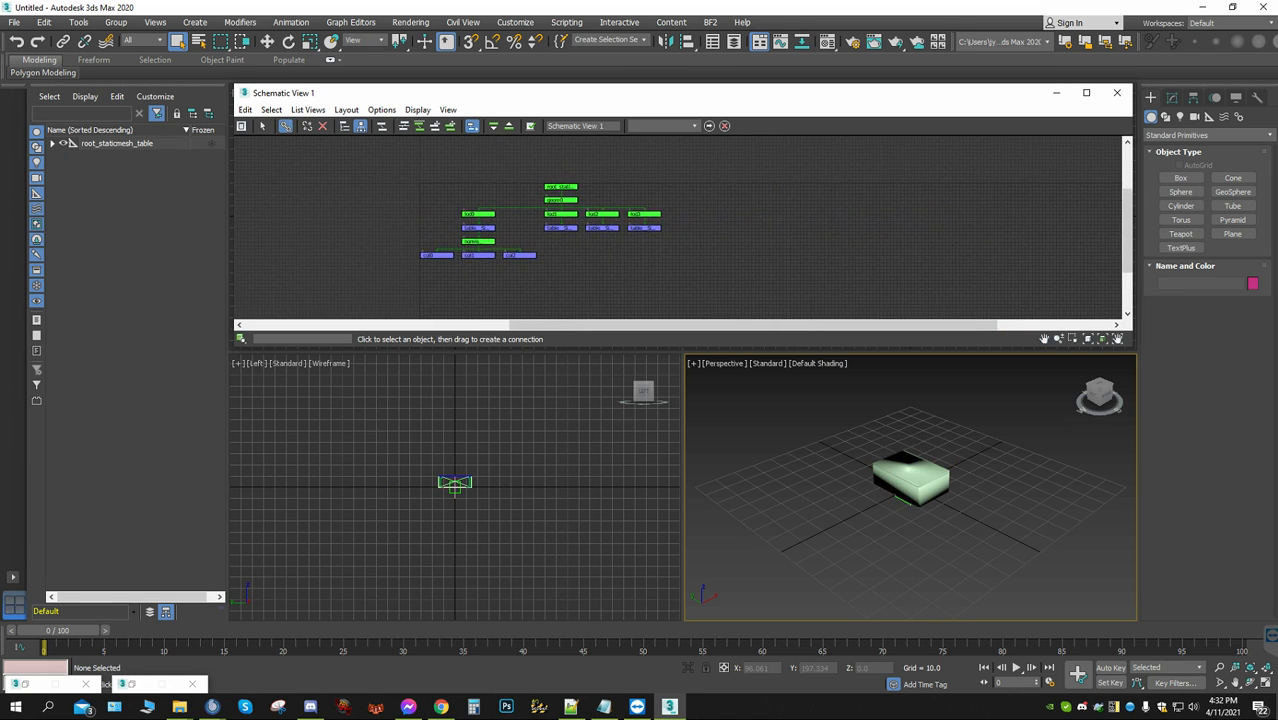
# Display the remaining static mesh nodes in Hierarchy Mode with Always Arrange enabled in Schematic View
pyautogui.scroll(2, 527, 283)
pyautogui.click(345, 126)
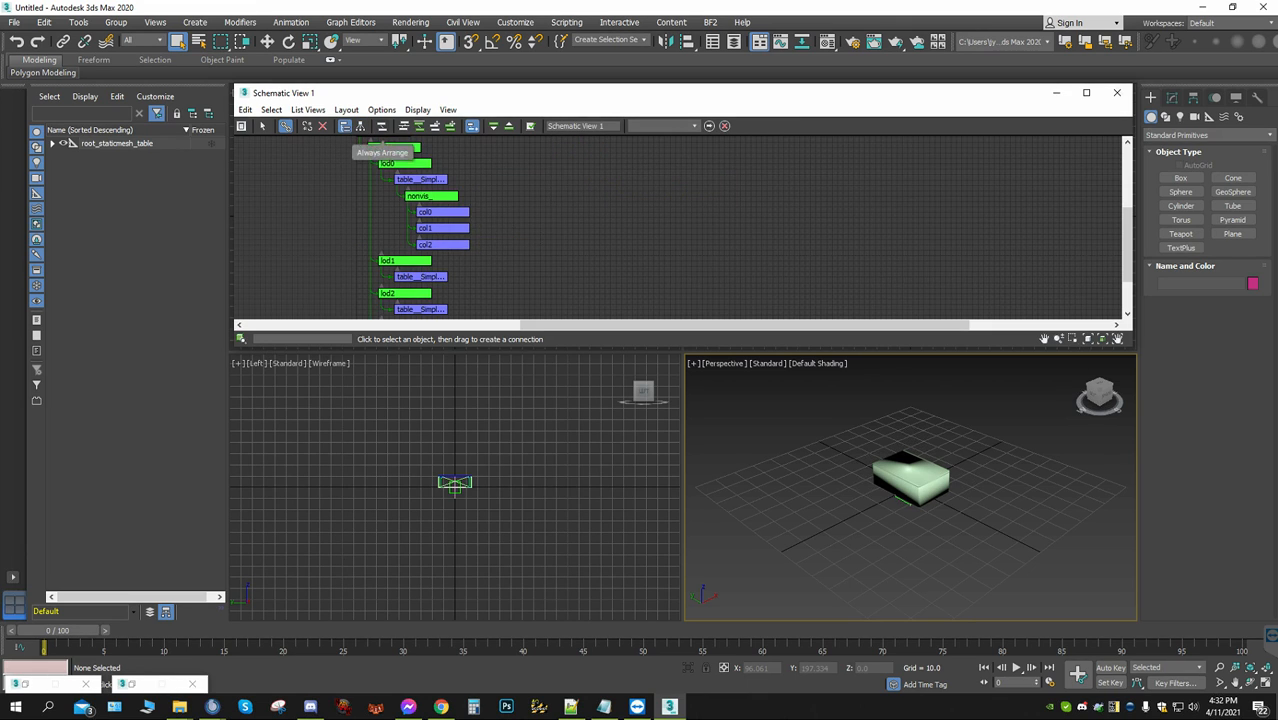
pyautogui.click(382, 126)
pyautogui.moveTo(413, 240); pyautogui.dragTo(448, 207, button='middle')
pyautogui.scroll(1, 448, 207)
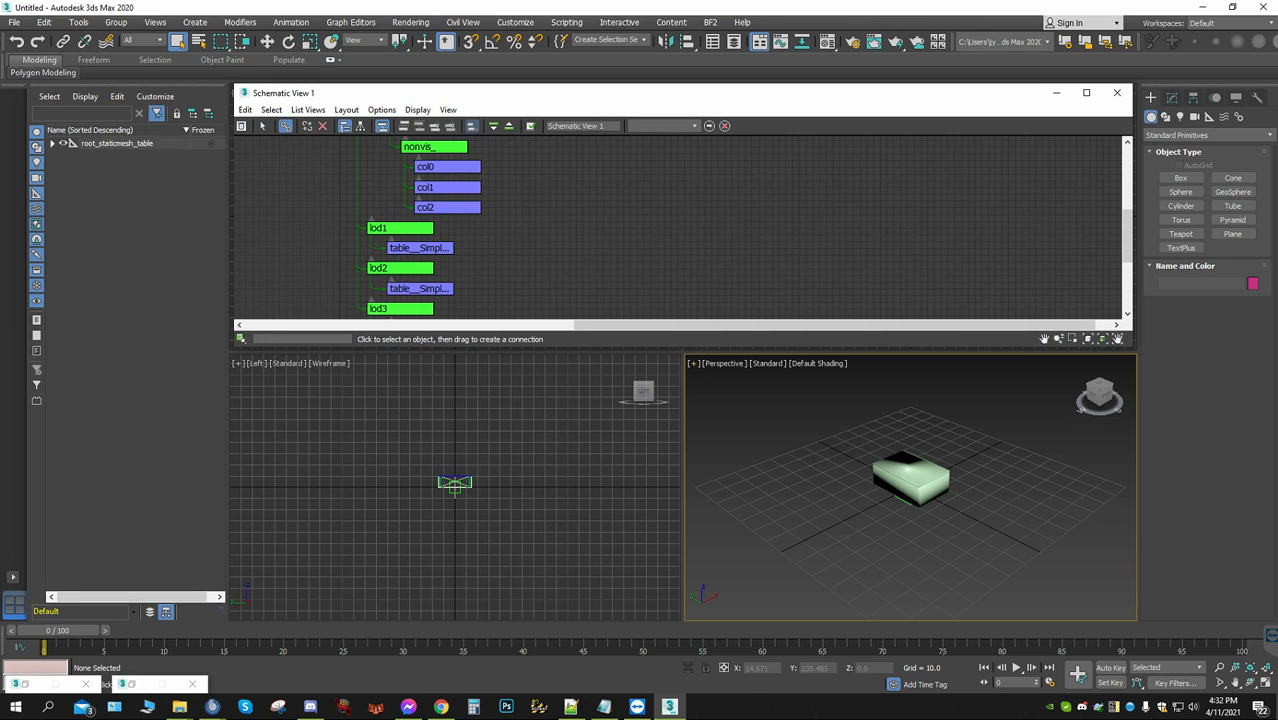
# Hide everything except the col2 collision mesh and shift the Schematic View window clear of the perspective view
pyautogui.click(263, 126)
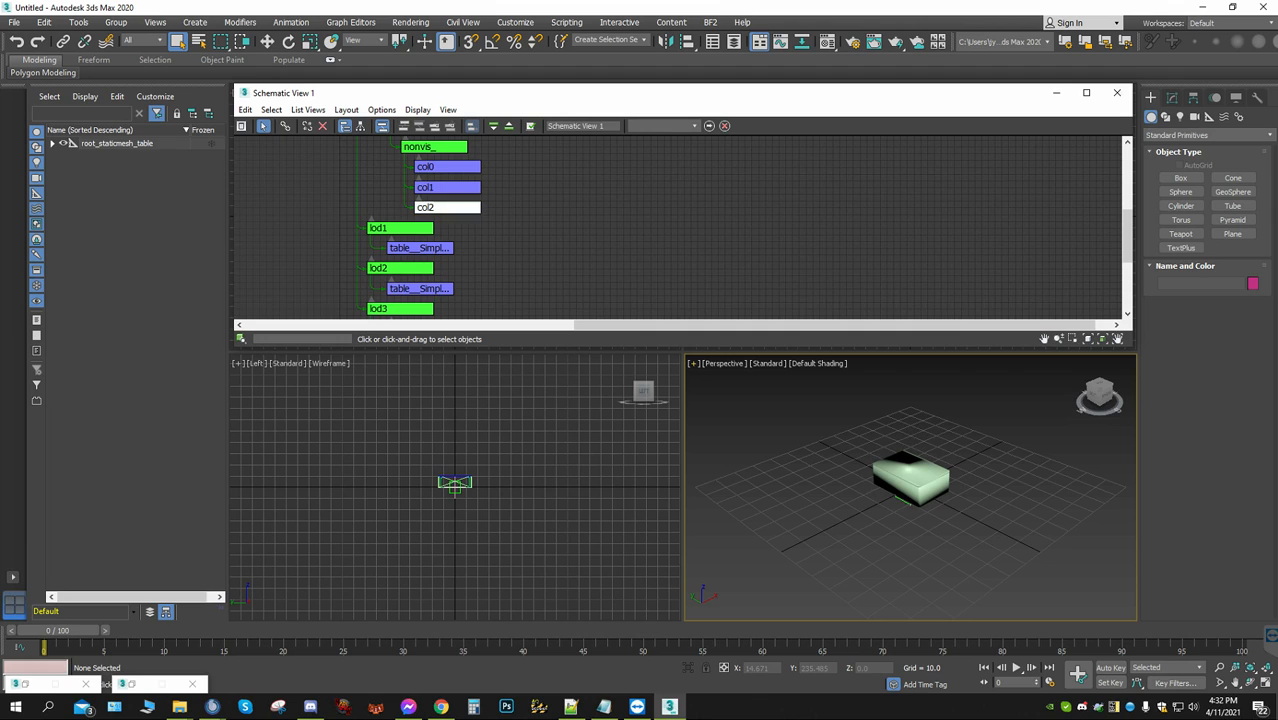
pyautogui.click(447, 207)
pyautogui.rightClick(749, 431)
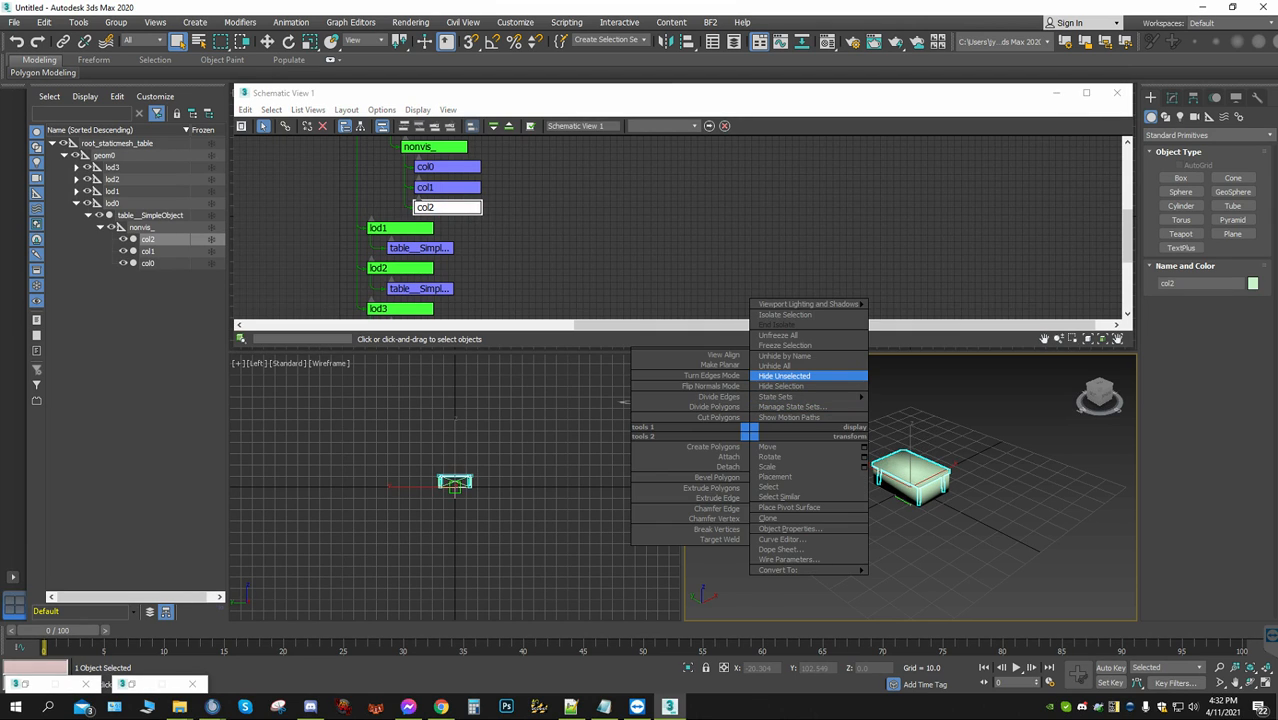
pyautogui.click(784, 376)
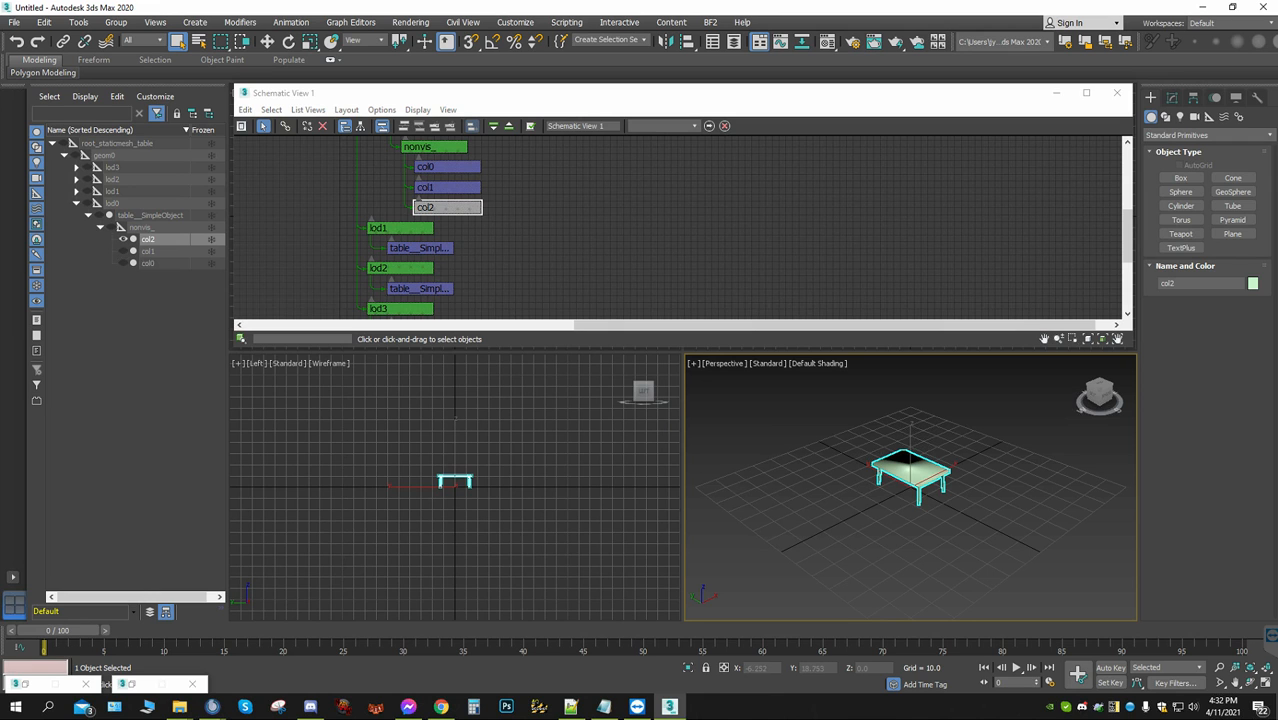
pyautogui.moveTo(942, 92); pyautogui.dragTo(816, 140)
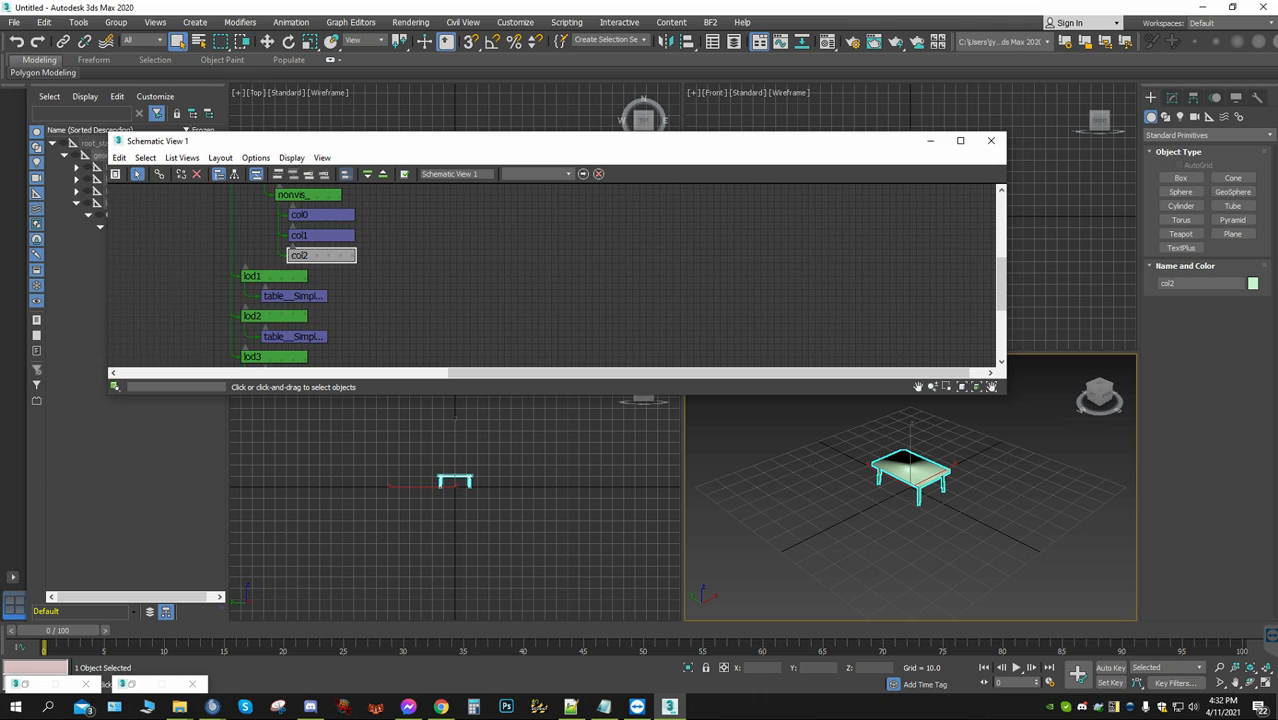
# Create a box over the col2 table mesh, about 27.2 long, 17.5 wide and 11.6 high
pyautogui.click(1172, 97)
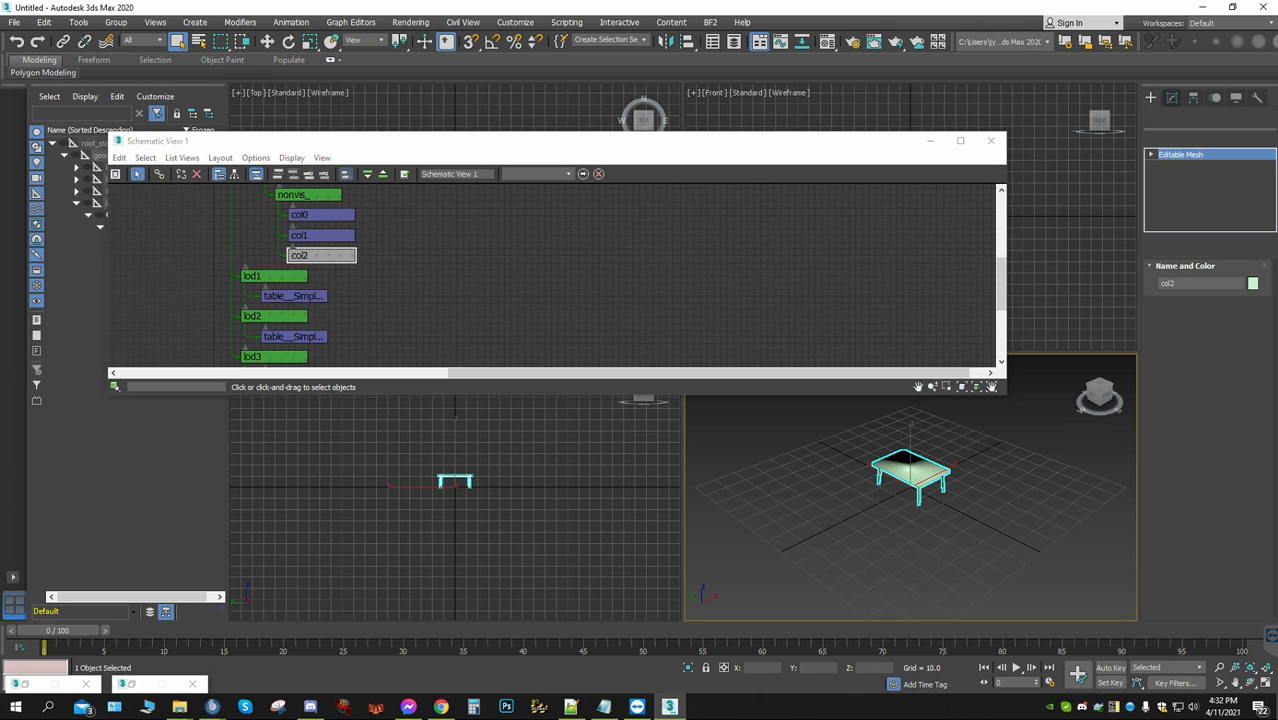
pyautogui.click(1151, 97)
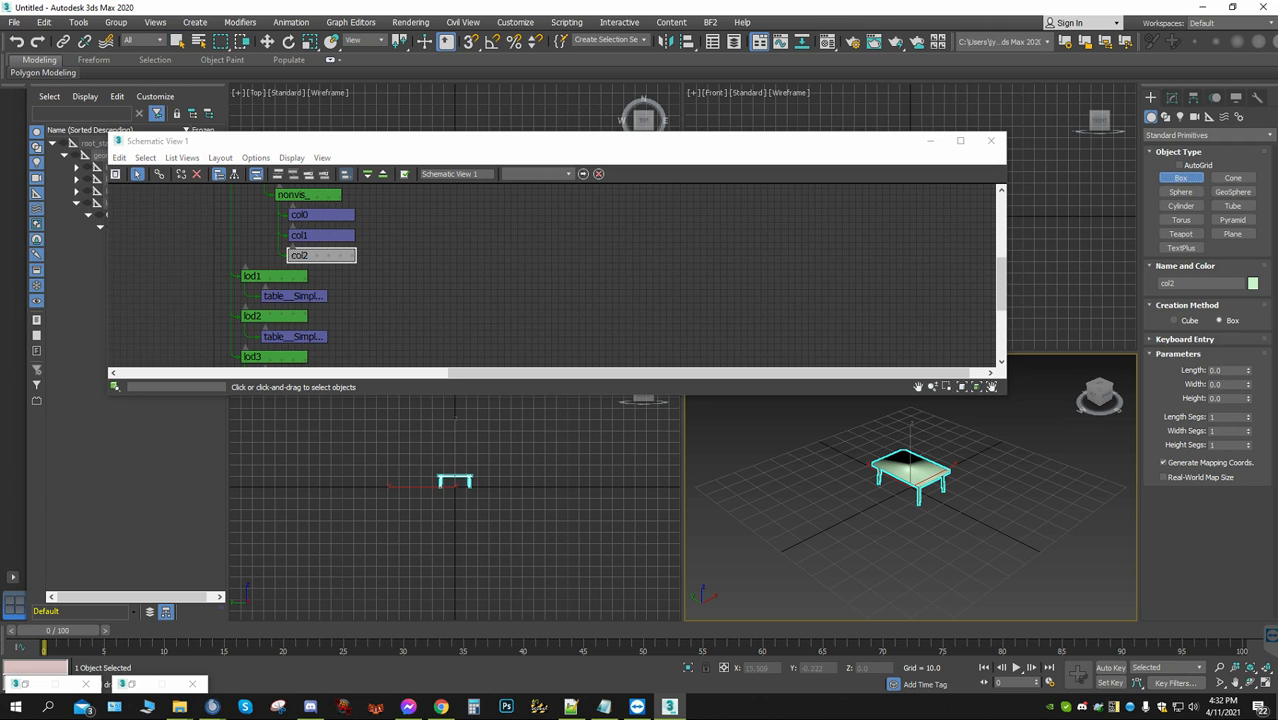
pyautogui.scroll(3, 914, 492)
pyautogui.moveTo(911, 485); pyautogui.dragTo(878, 578, button='middle')
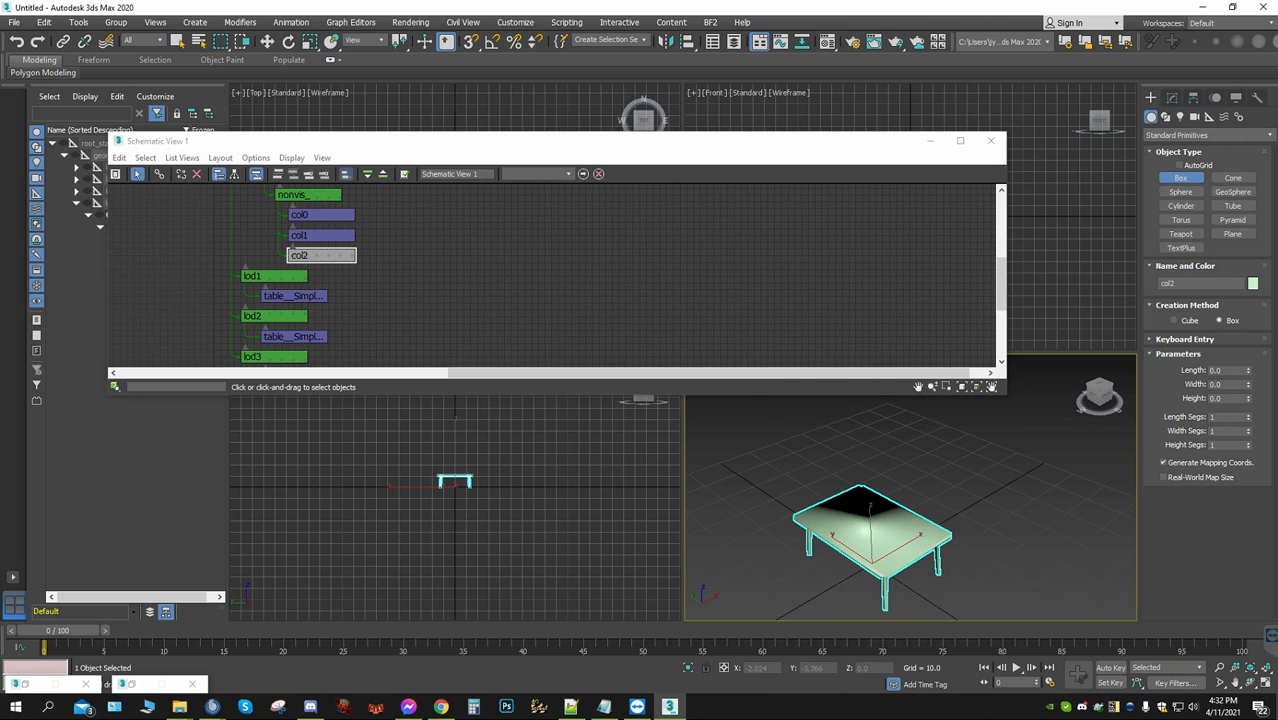
pyautogui.moveTo(889, 606); pyautogui.dragTo(867, 520)
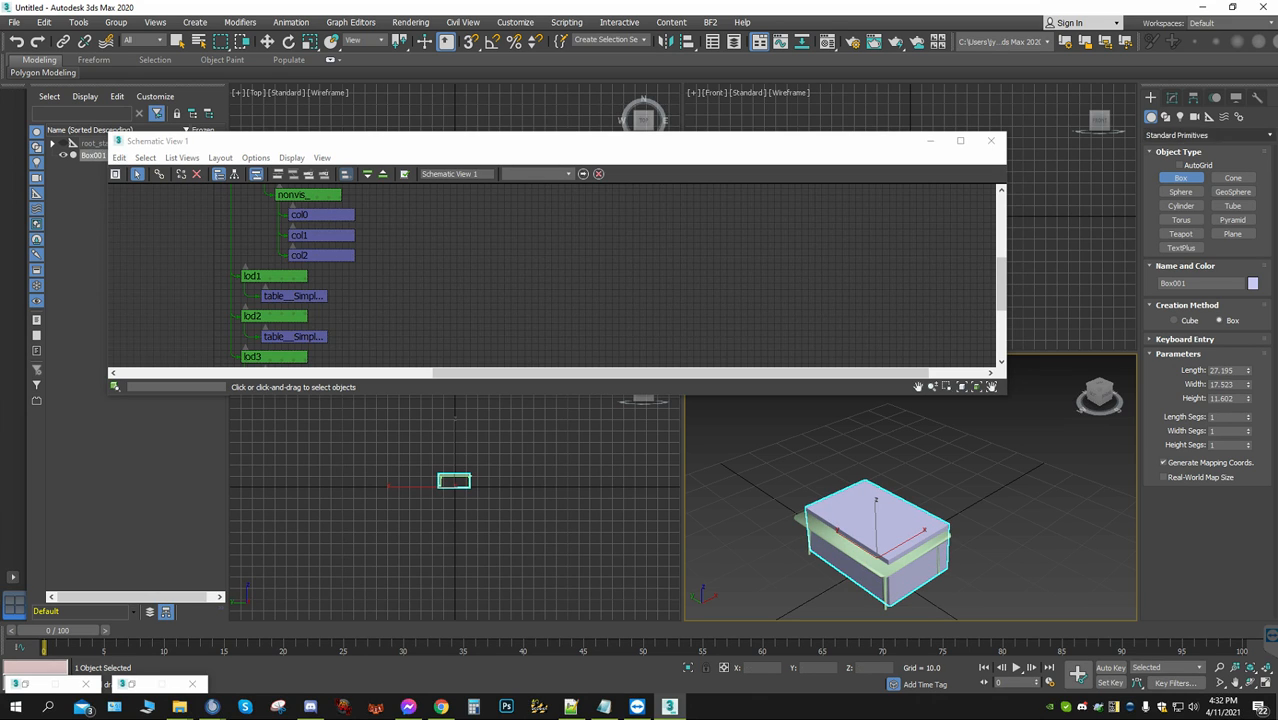
# Convert the new box to an Editable Mesh
pyautogui.click(1172, 97)
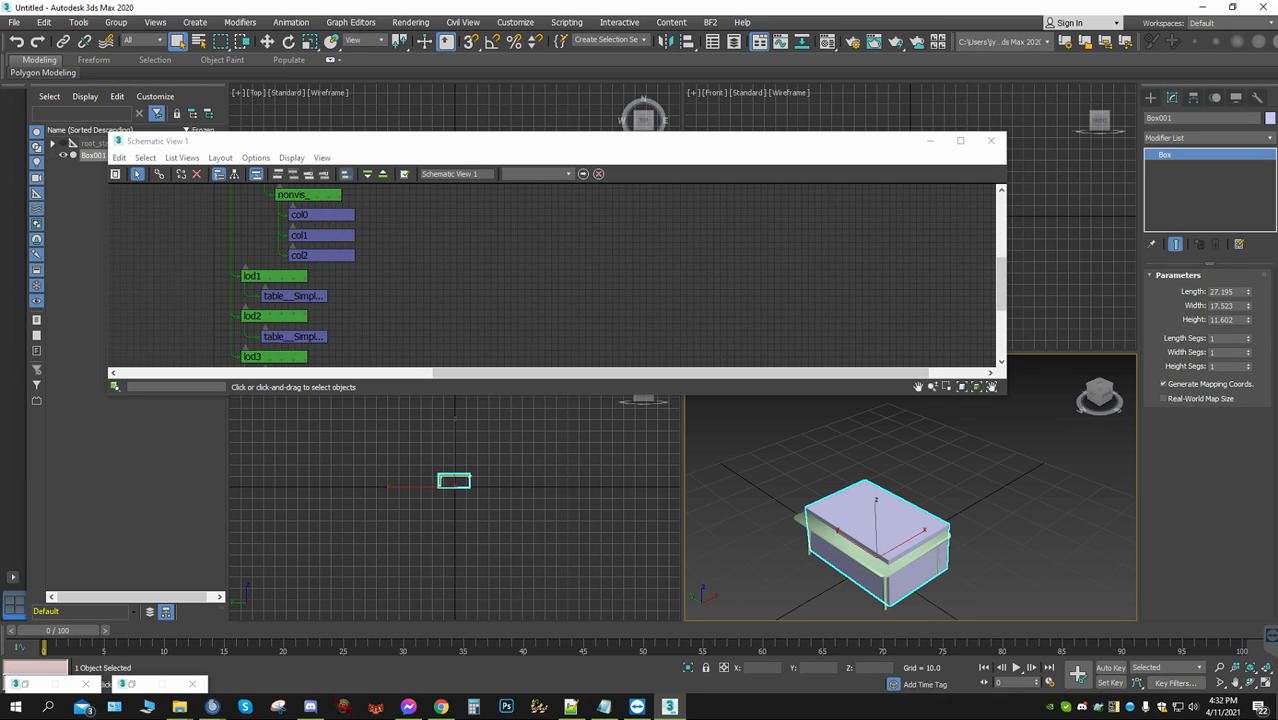
pyautogui.rightClick(1165, 155)
pyautogui.click(1200, 228)
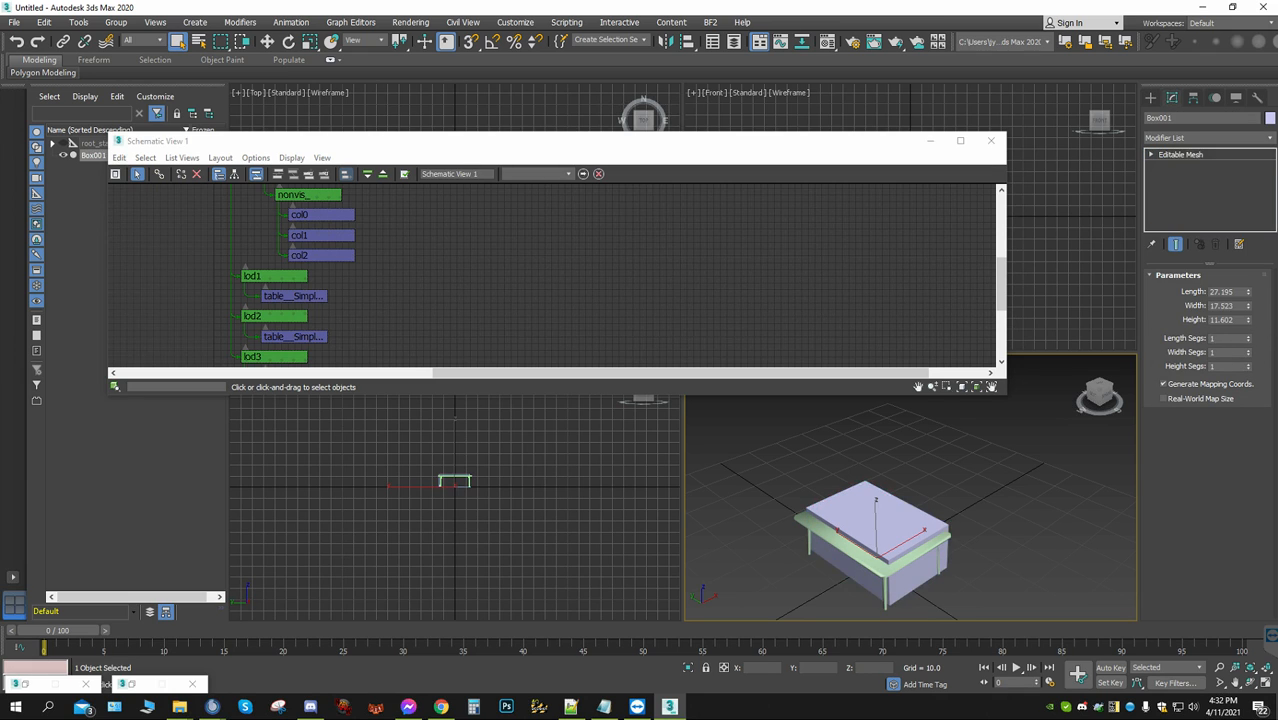
# Select the box's long side polygon on the negative X side and move it outward past the tabletop edge, to about X -12.44
pyautogui.scroll(2, 890, 540)
pyautogui.moveTo(890, 540); pyautogui.dragTo(945, 486, button='middle')
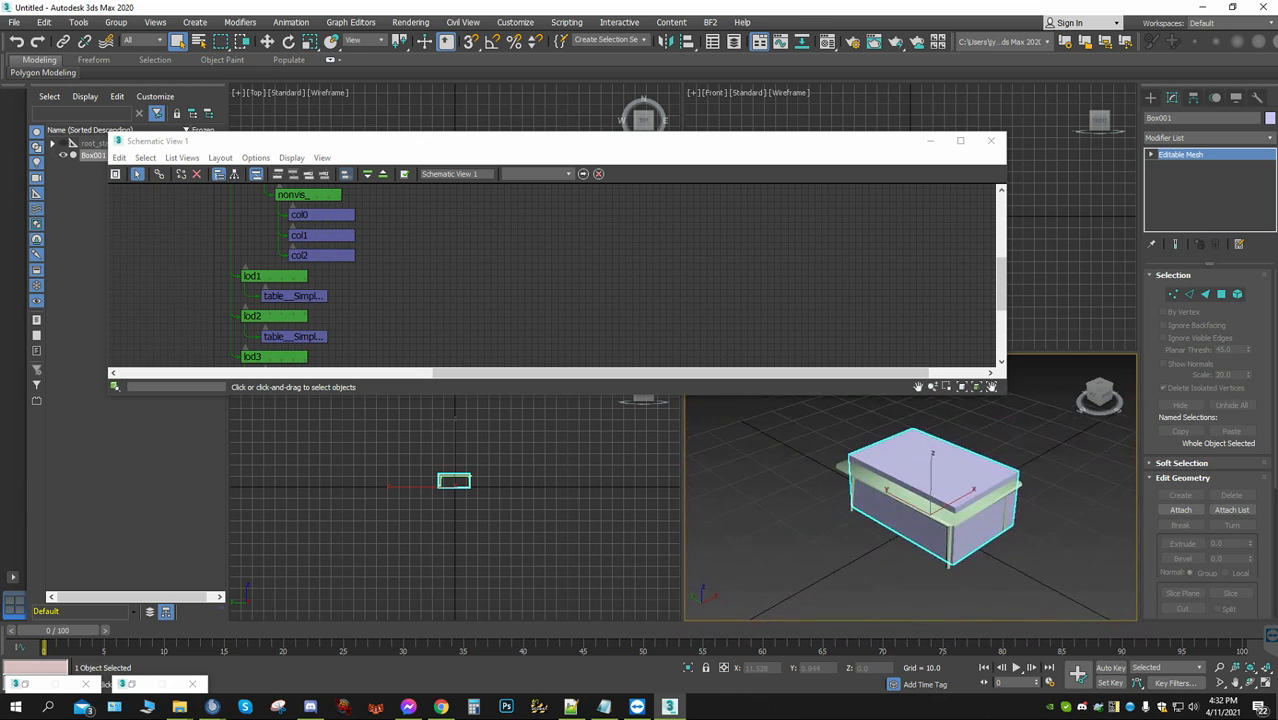
pyautogui.scroll(3, 930, 490)
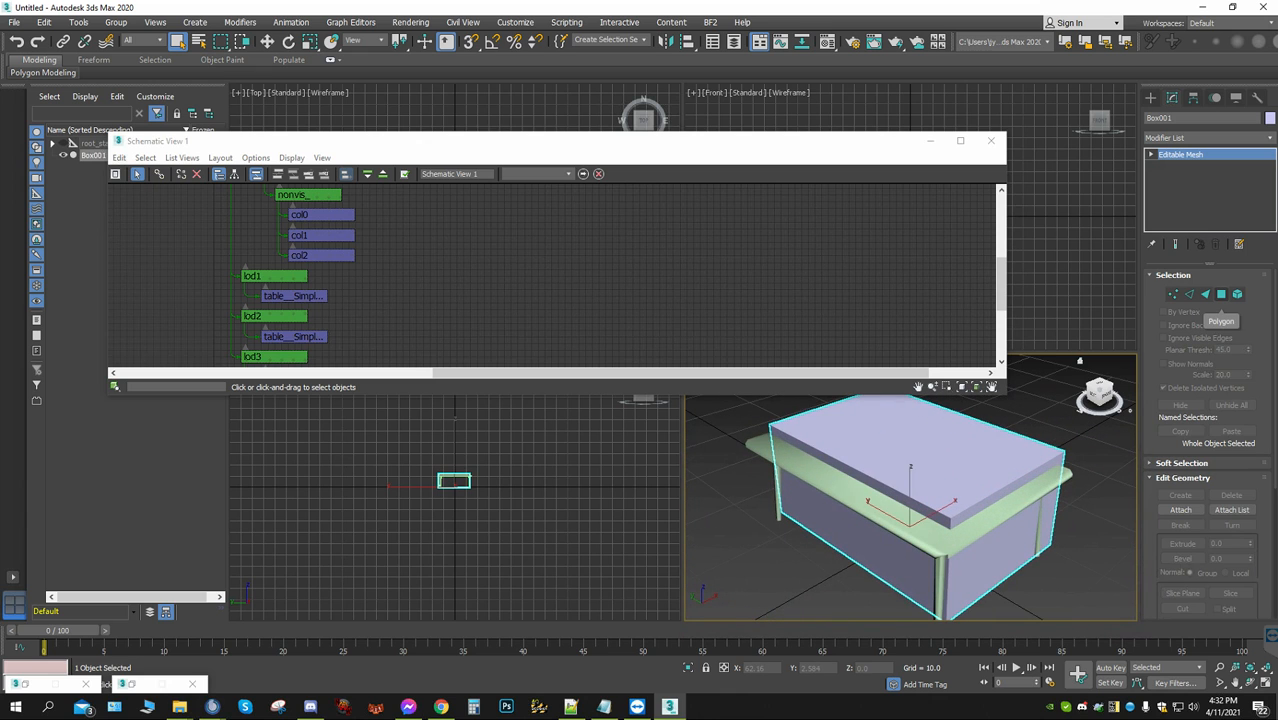
pyautogui.click(1221, 294)
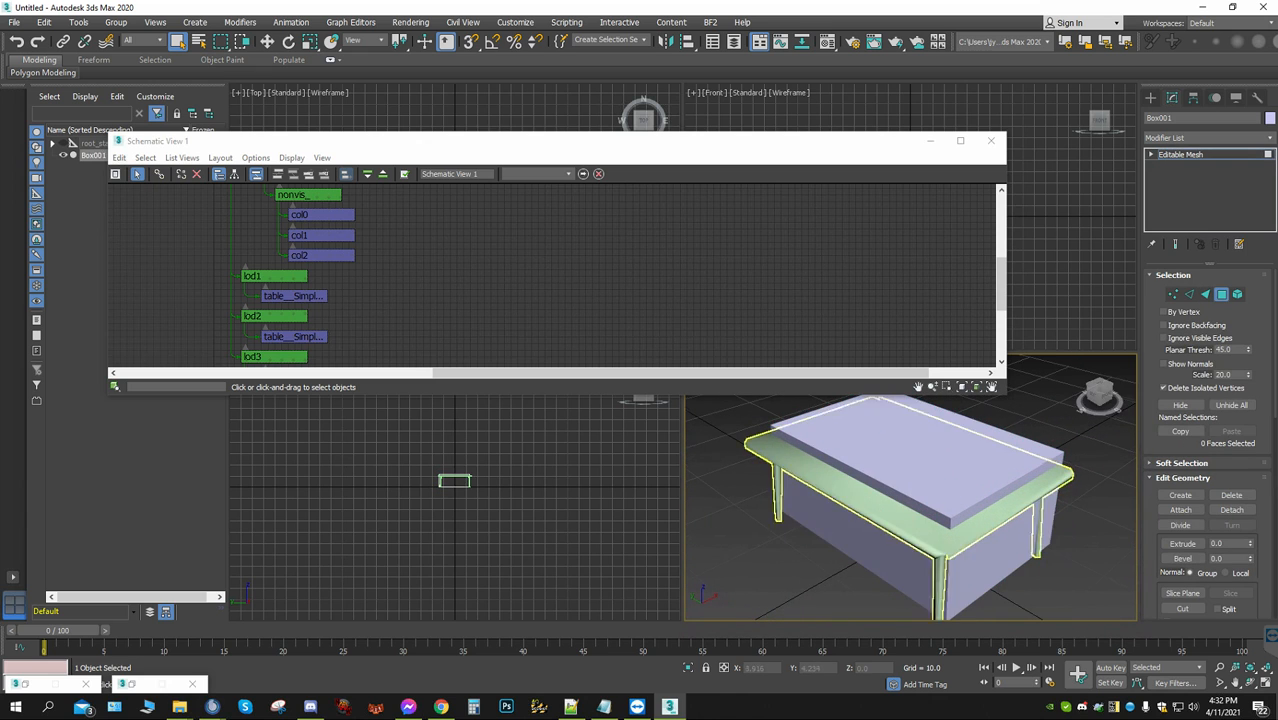
pyautogui.moveTo(1099, 395); pyautogui.dragTo(1100, 393)
pyautogui.scroll(-3, 925, 478)
pyautogui.click(895, 508)
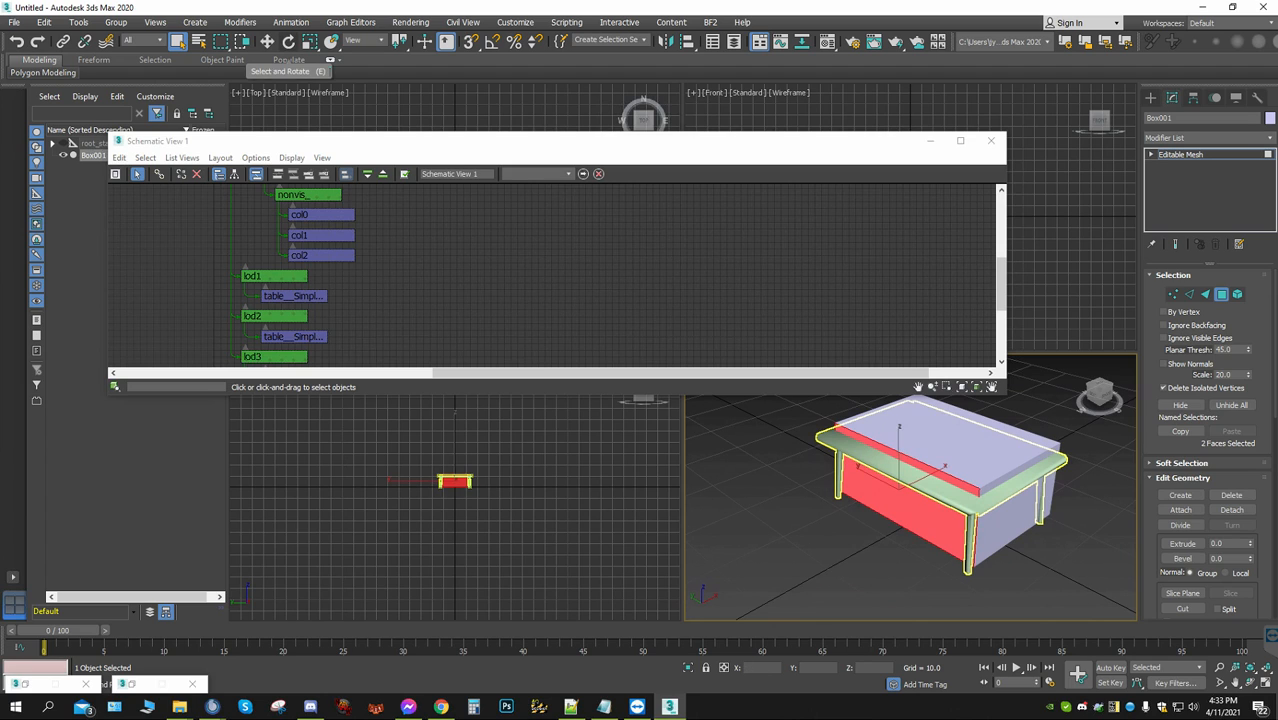
pyautogui.click(266, 41)
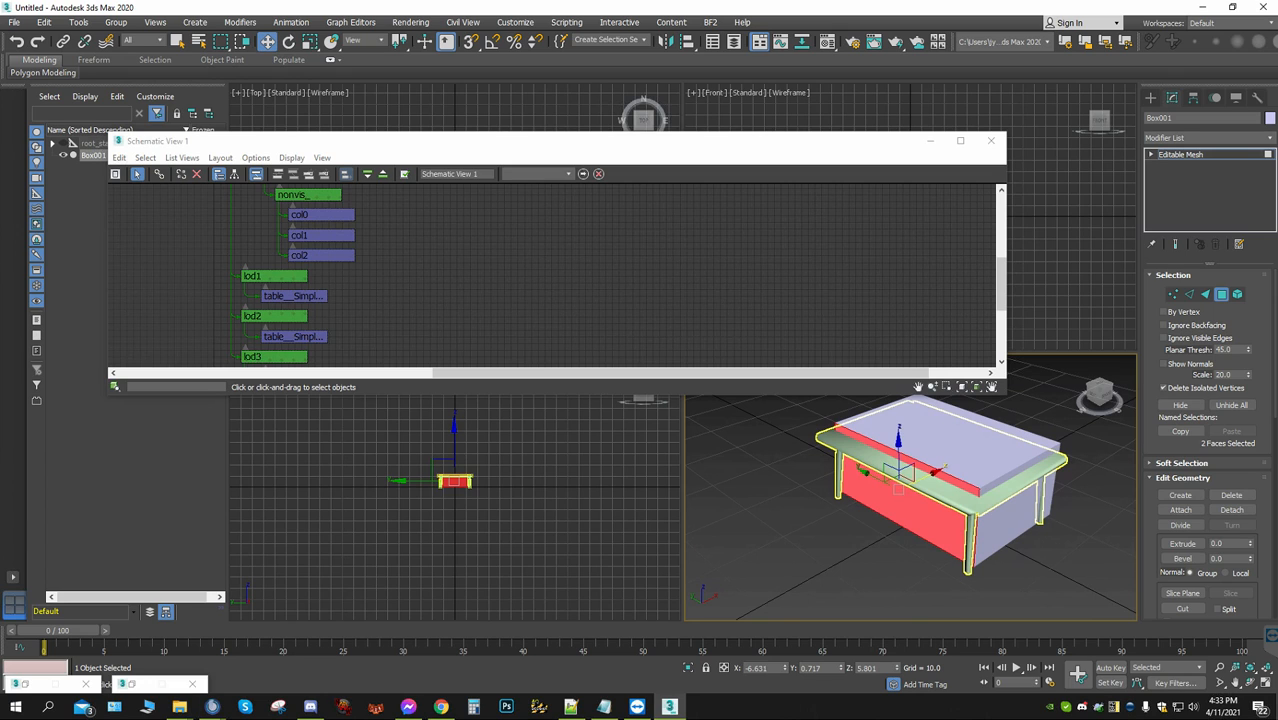
pyautogui.moveTo(924, 476); pyautogui.dragTo(861, 508)
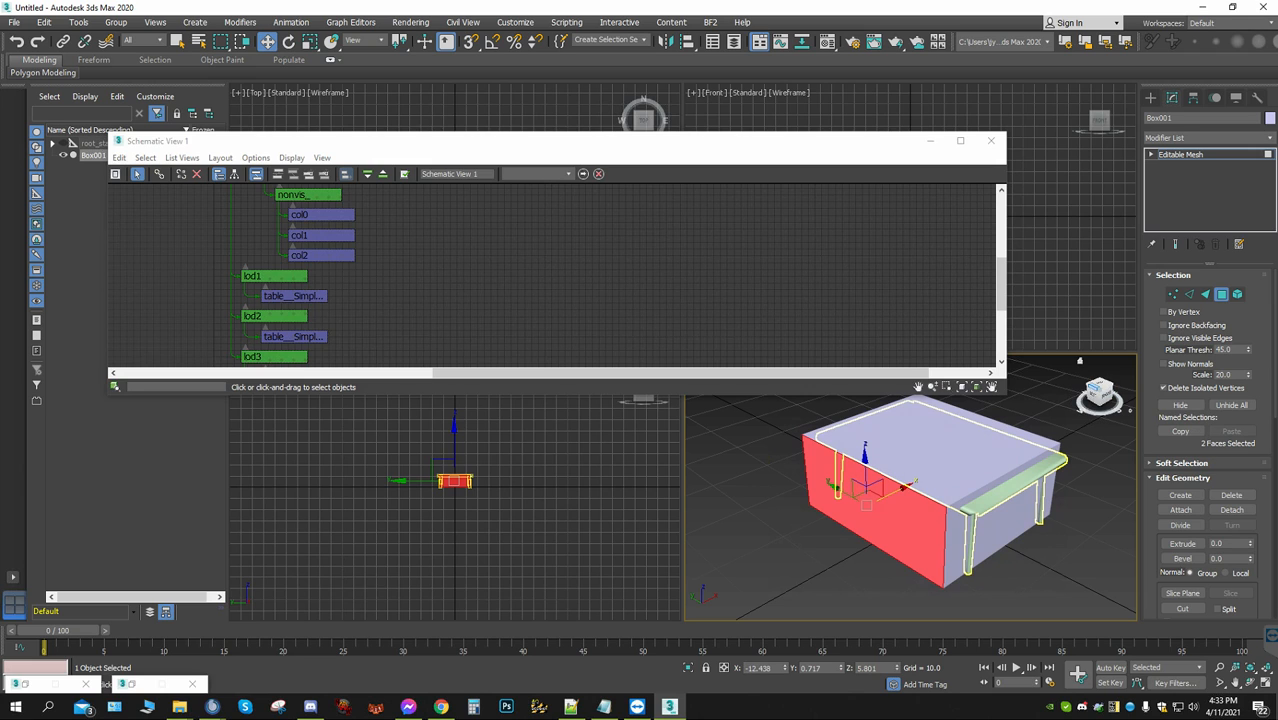
# Maximize the perspective view, minimize Schematic View, and move the selected side face back about 2.34 along X to the tabletop's edge
pyautogui.click(1093, 387)
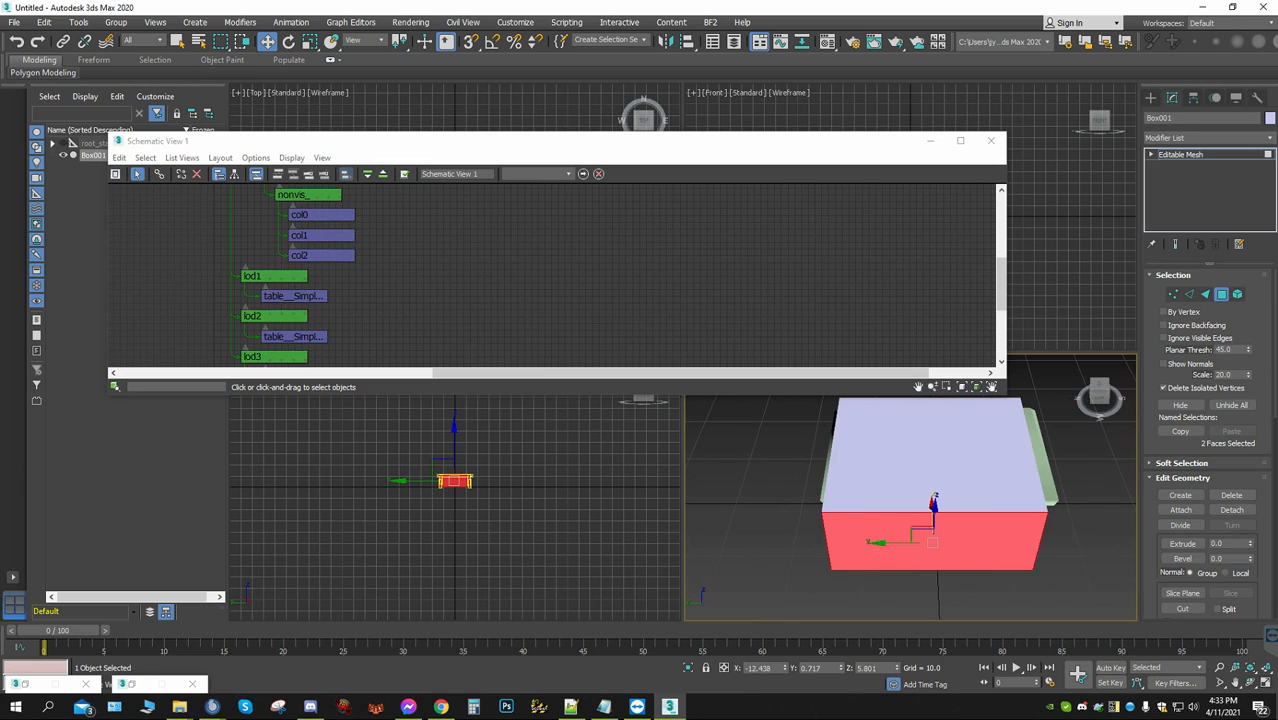
pyautogui.hotkey('alt', 'w')
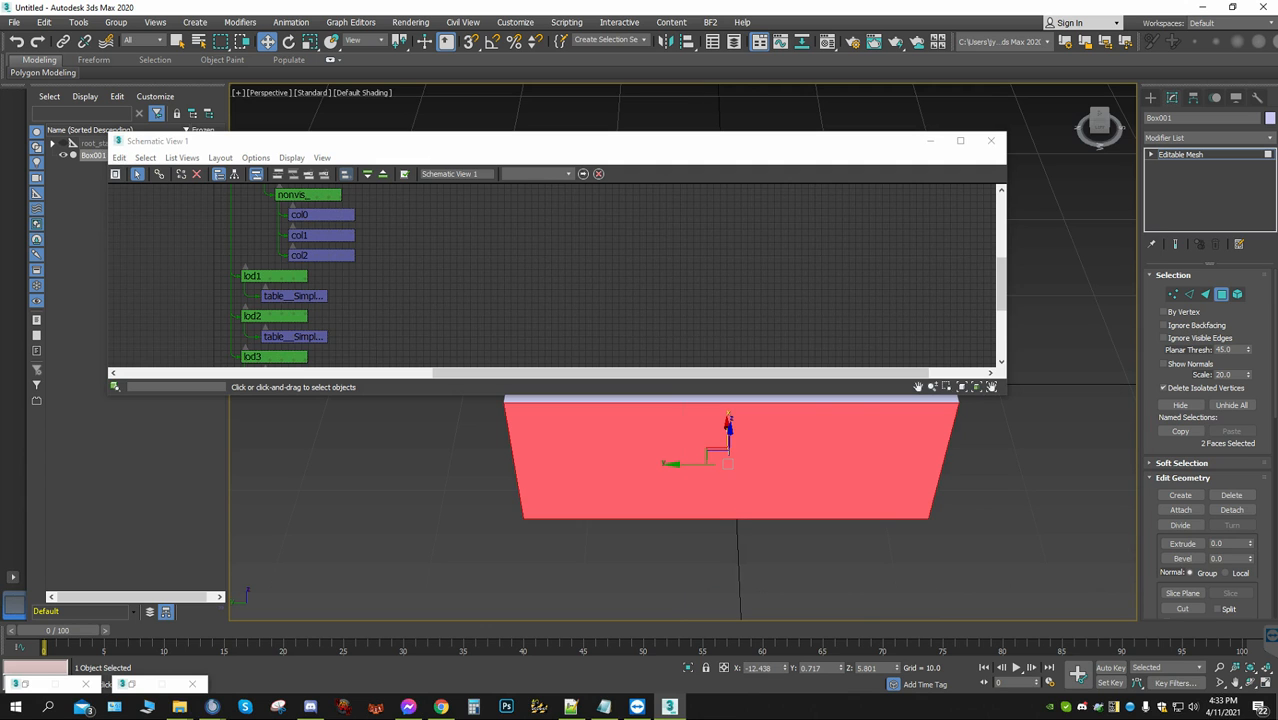
pyautogui.click(930, 140)
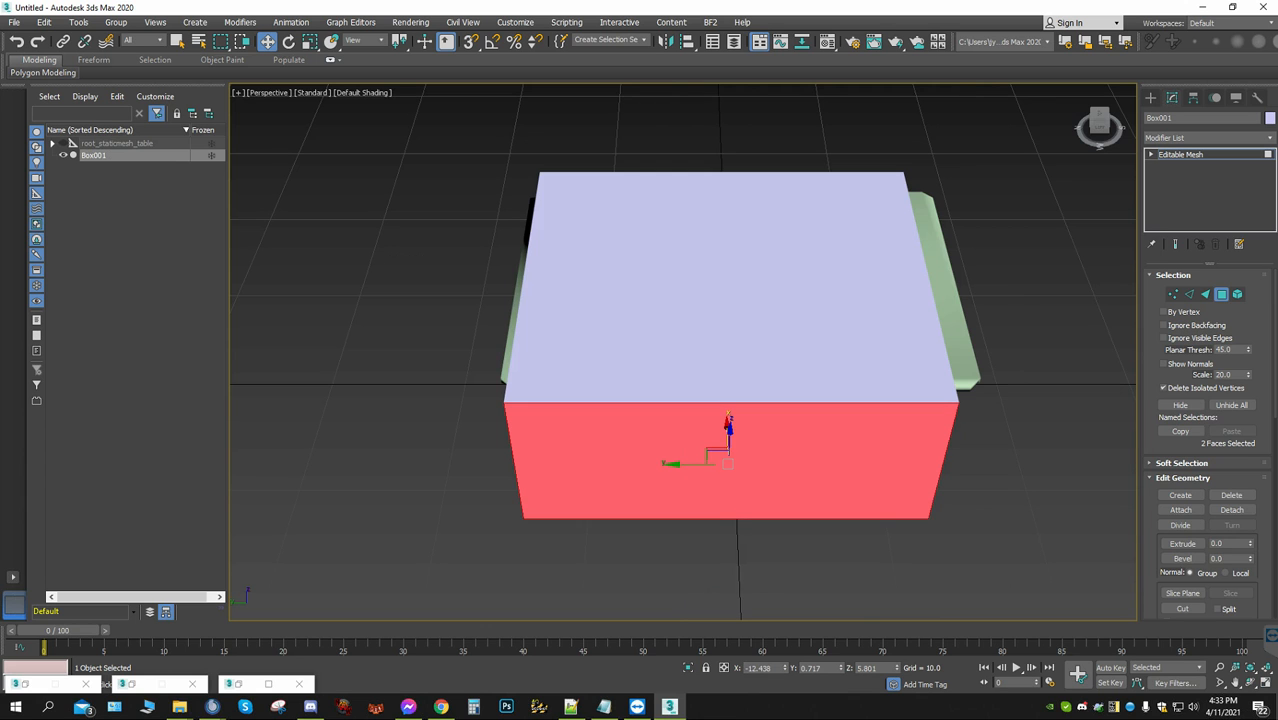
pyautogui.click(1250, 682)
pyautogui.moveTo(760, 400); pyautogui.dragTo(520, 315)
pyautogui.press('w')
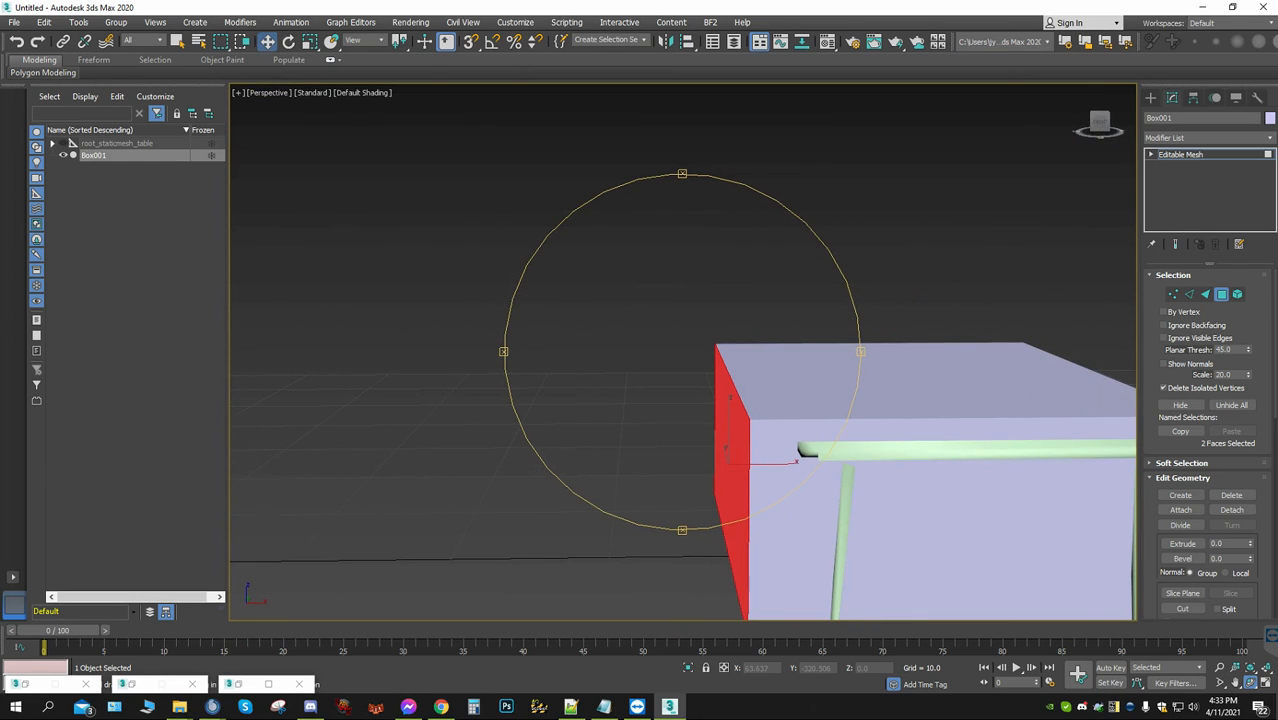
pyautogui.moveTo(780, 463)
pyautogui.mouseDown()
pyautogui.moveTo(829, 463)
pyautogui.moveTo(796, 458)
pyautogui.mouseUp()
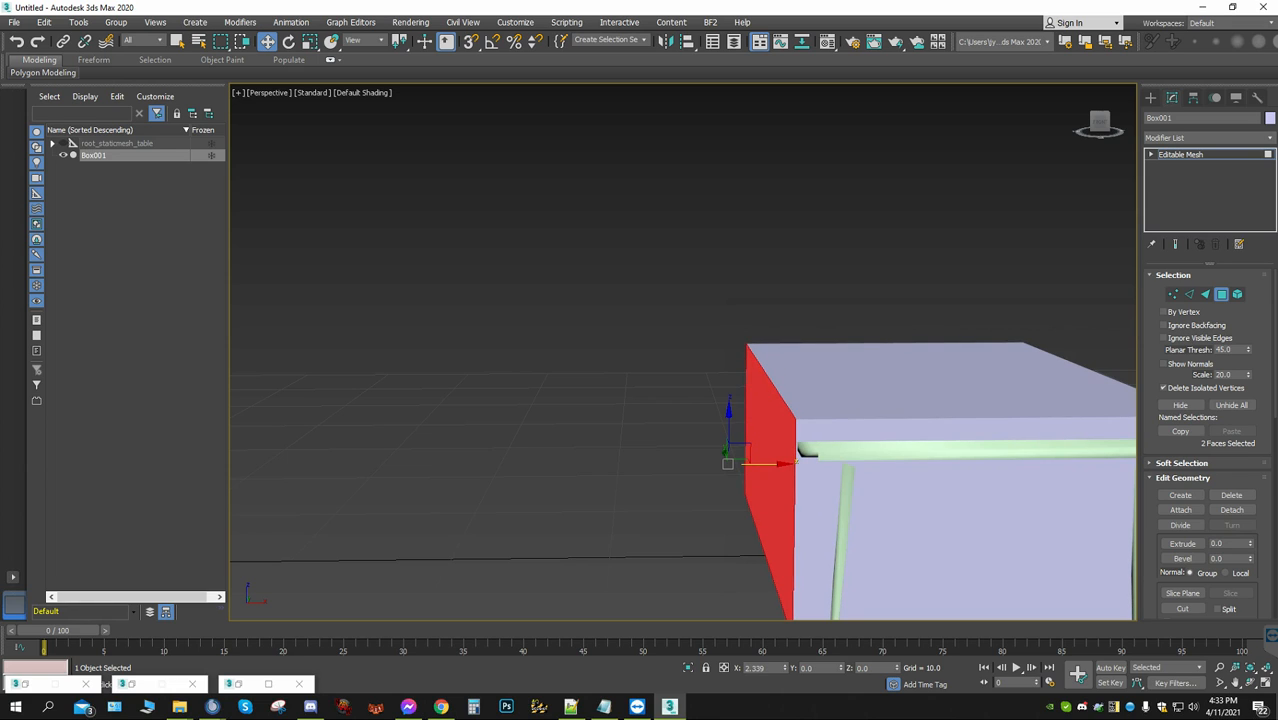
pyautogui.moveTo(797, 460); pyautogui.dragTo(797, 460)
# Select the box's top polygon and lower it to the tabletop surface, at about Z 10.49
pyautogui.click(919, 363)
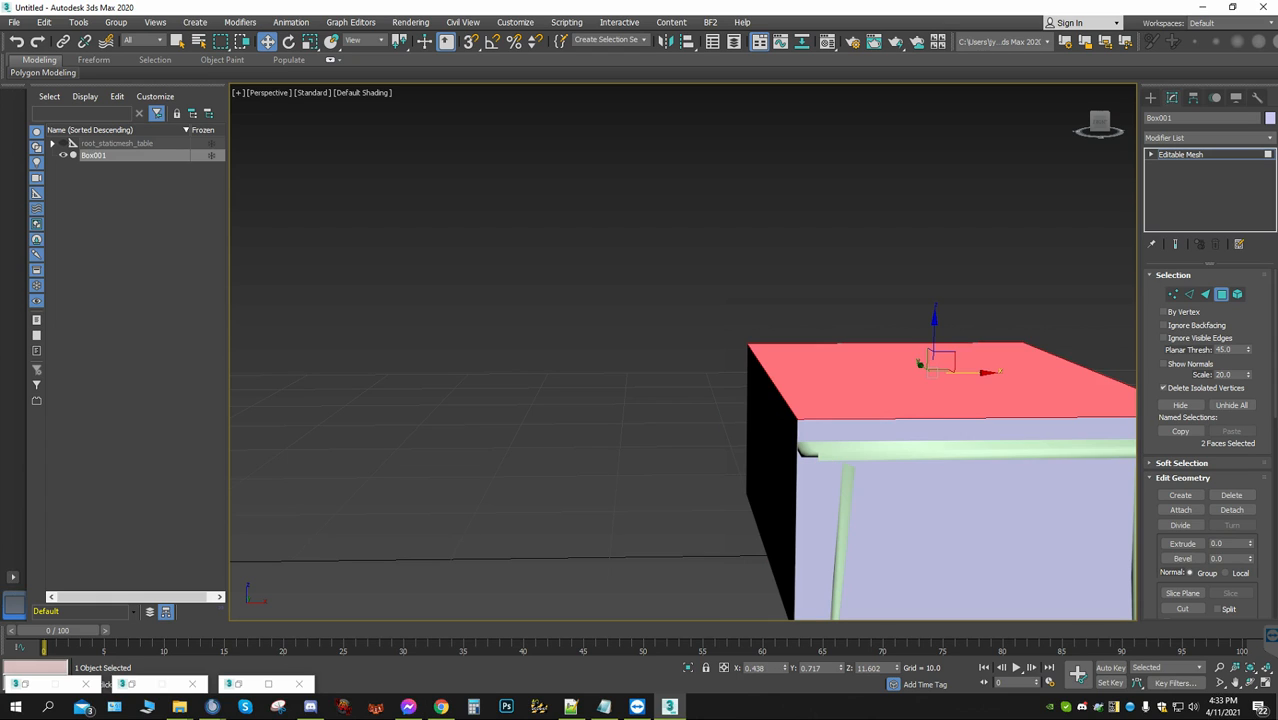
pyautogui.click(947, 314)
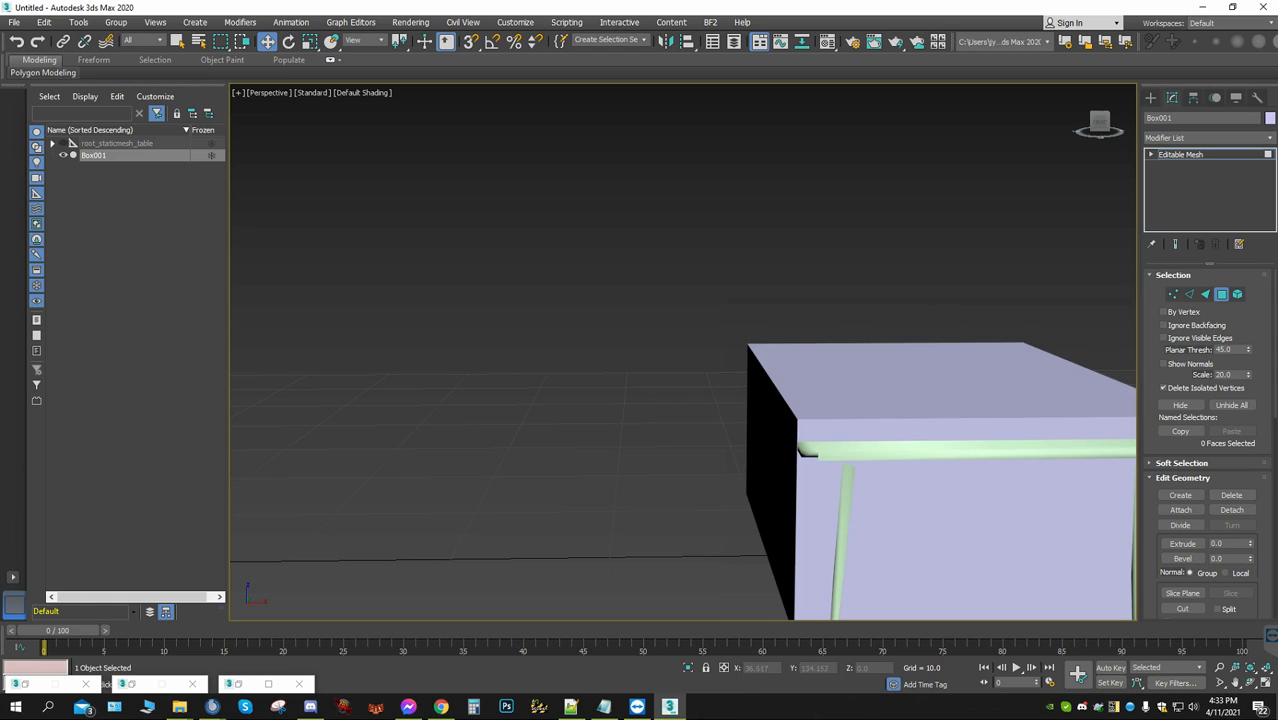
pyautogui.click(950, 373)
pyautogui.moveTo(934, 336); pyautogui.dragTo(921, 364)
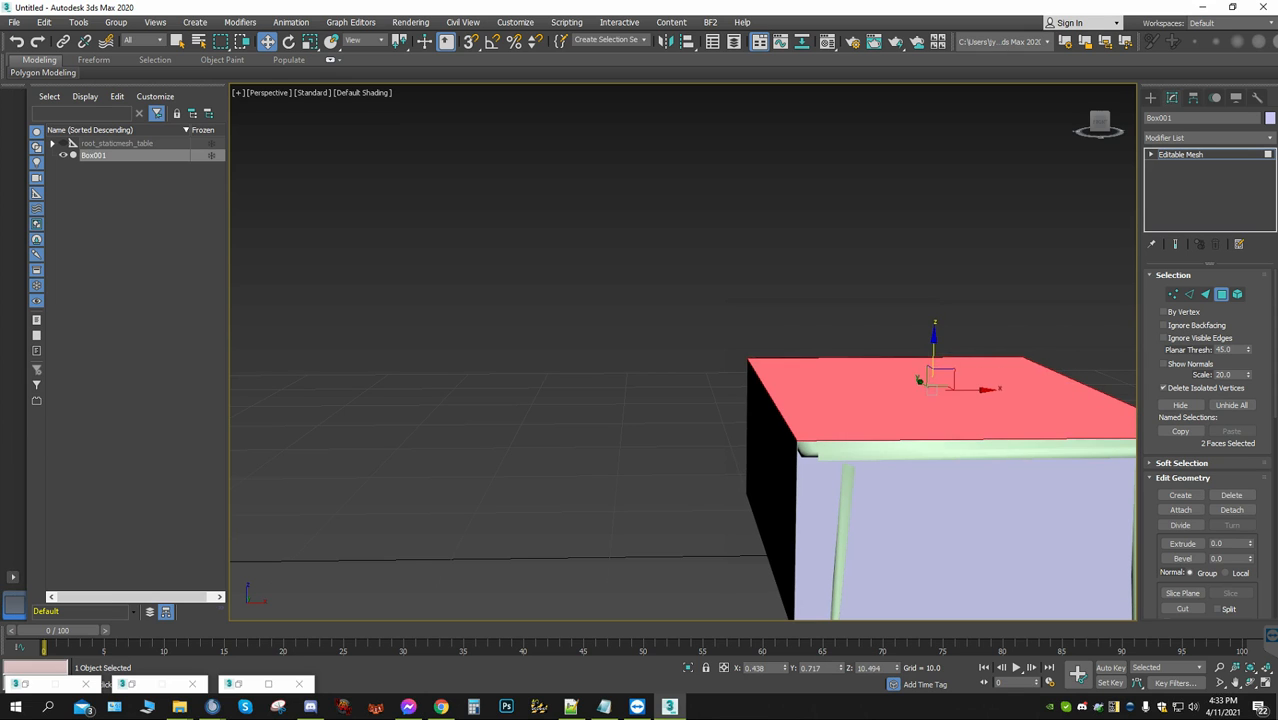
# Select the box's short end polygon on the negative Y side and move it past the tabletop's end, to about Y -15
pyautogui.scroll(-3, 921, 364)
pyautogui.click(1079, 90)
pyautogui.click(1093, 121)
pyautogui.moveTo(1065, 345); pyautogui.dragTo(995, 401, button='middle')
pyautogui.click(995, 401)
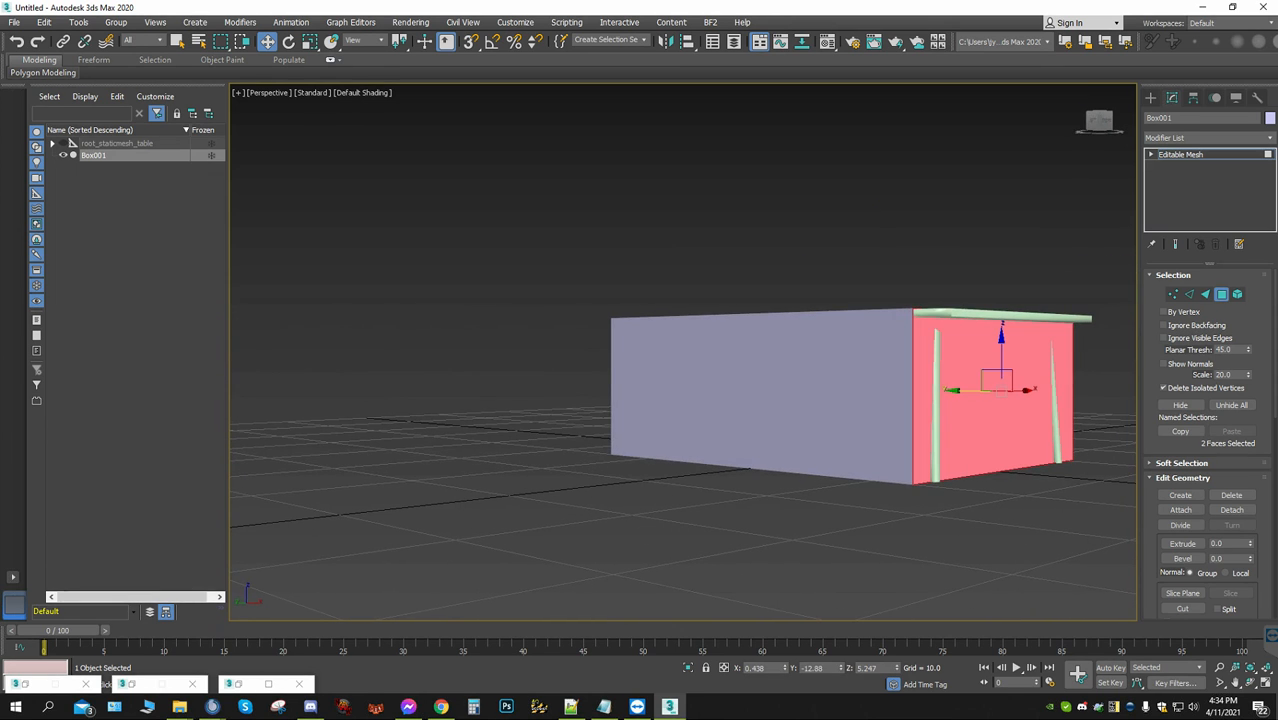
pyautogui.moveTo(971, 390); pyautogui.dragTo(1003, 391)
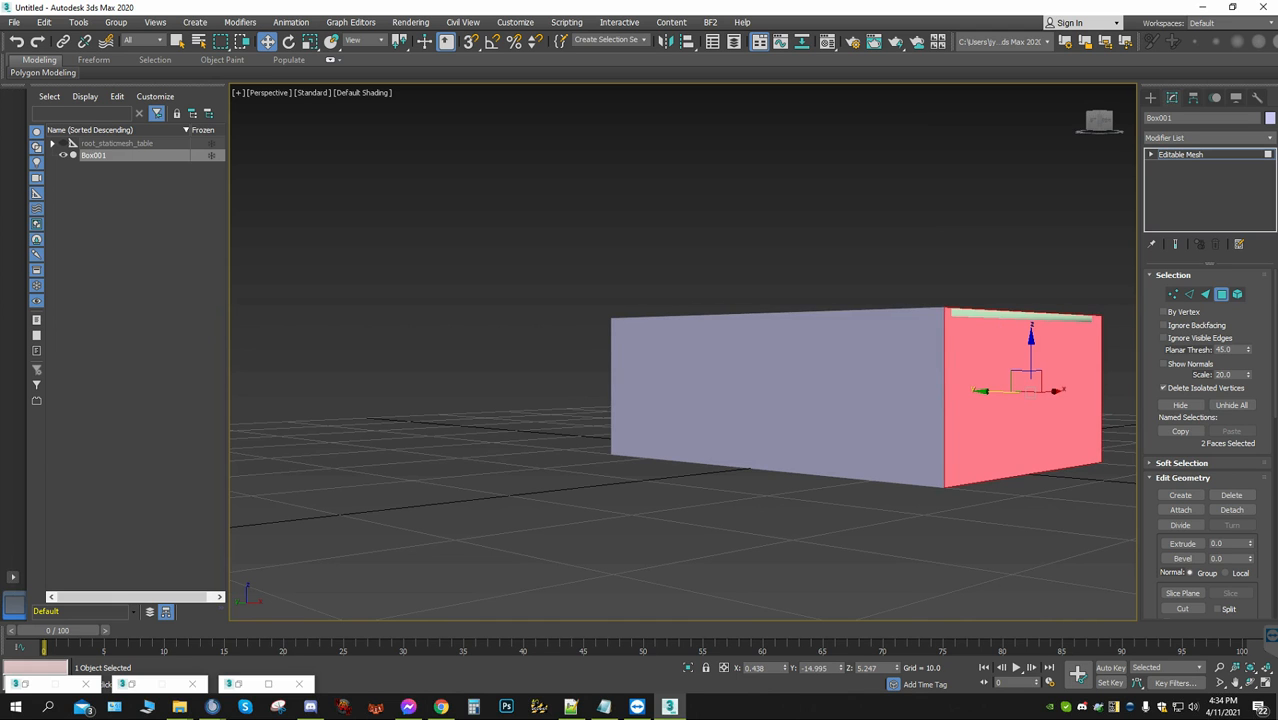
# Select the box's bottom polygon and lower it slightly to about Z -0.38
pyautogui.moveTo(1003, 391); pyautogui.dragTo(965, 188, button='middle')
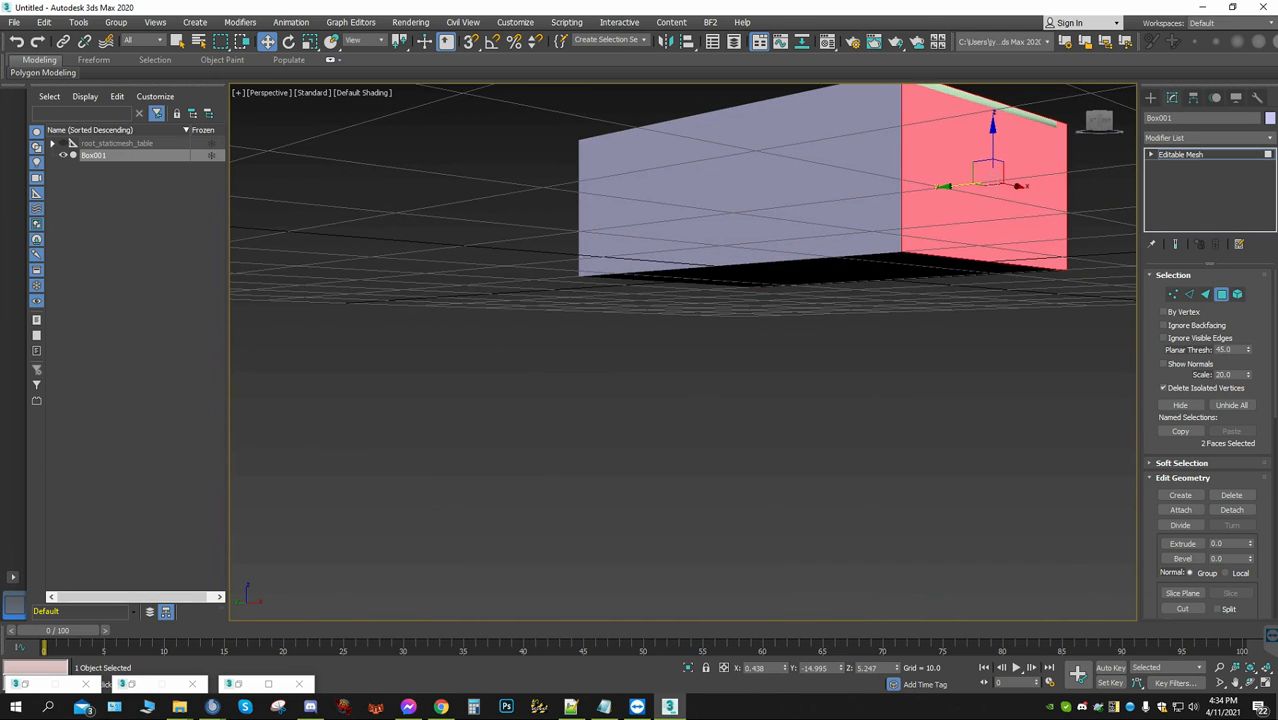
pyautogui.click(826, 270)
pyautogui.keyDown('alt'); pyautogui.moveTo(826, 270); pyautogui.dragTo(830, 340, button='middle'); pyautogui.keyUp('alt')
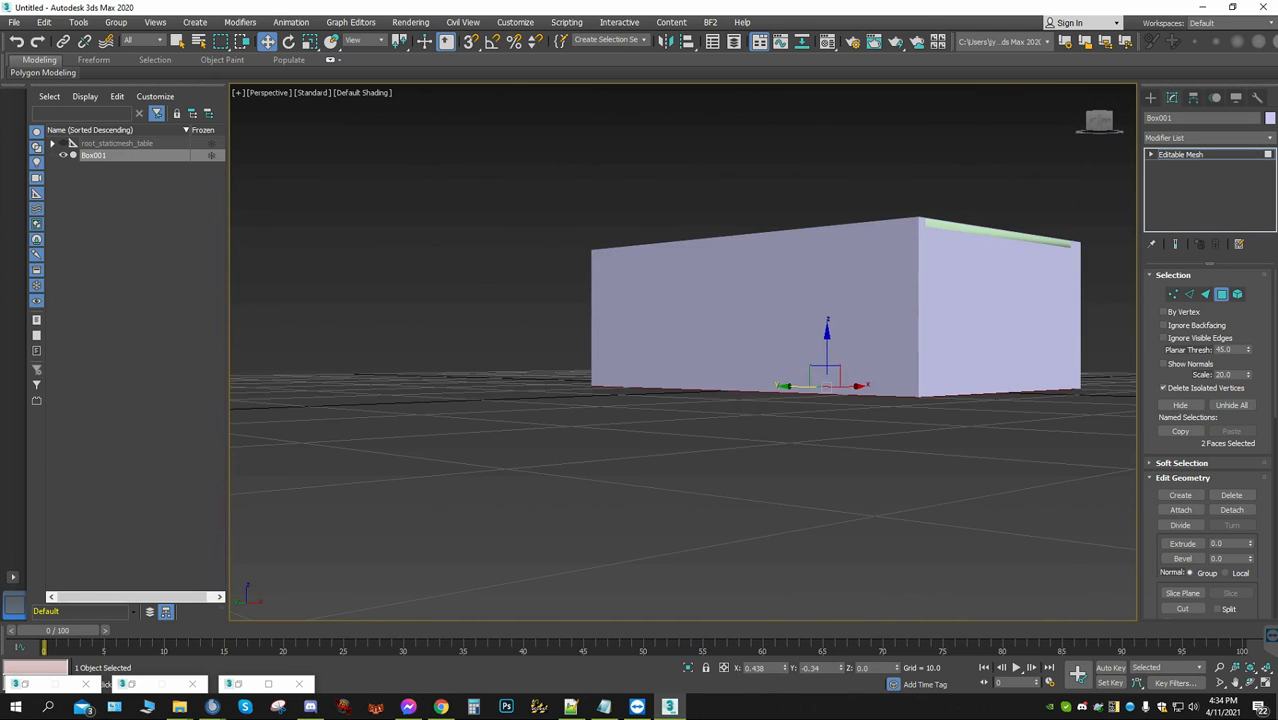
pyautogui.moveTo(827, 345); pyautogui.dragTo(827, 352)
pyautogui.moveTo(827, 352); pyautogui.dragTo(647, 412, button='middle')
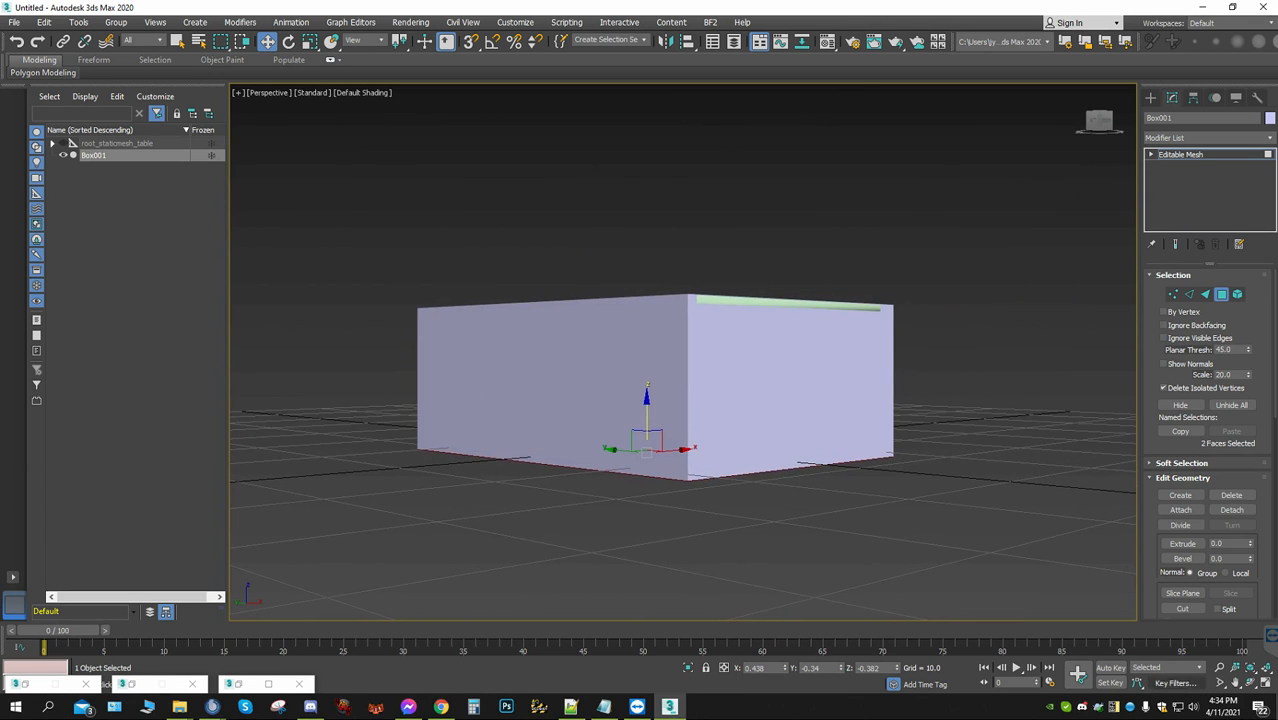
# Select the long side polygon on the positive X side and move it inward about 0.95 along X to the tabletop's edge
pyautogui.click(1250, 682)
pyautogui.moveTo(778, 400); pyautogui.dragTo(468, 313)
pyautogui.press('w')
pyautogui.click(514, 412)
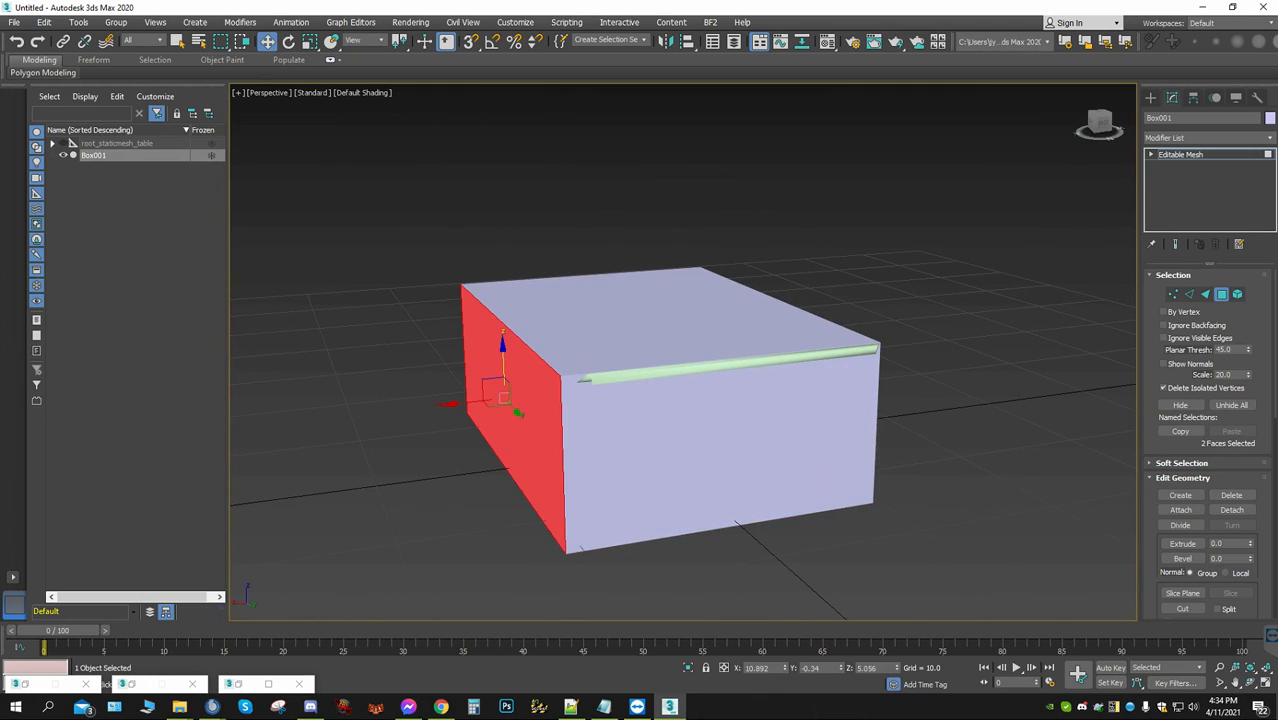
pyautogui.moveTo(470, 402); pyautogui.dragTo(479, 400)
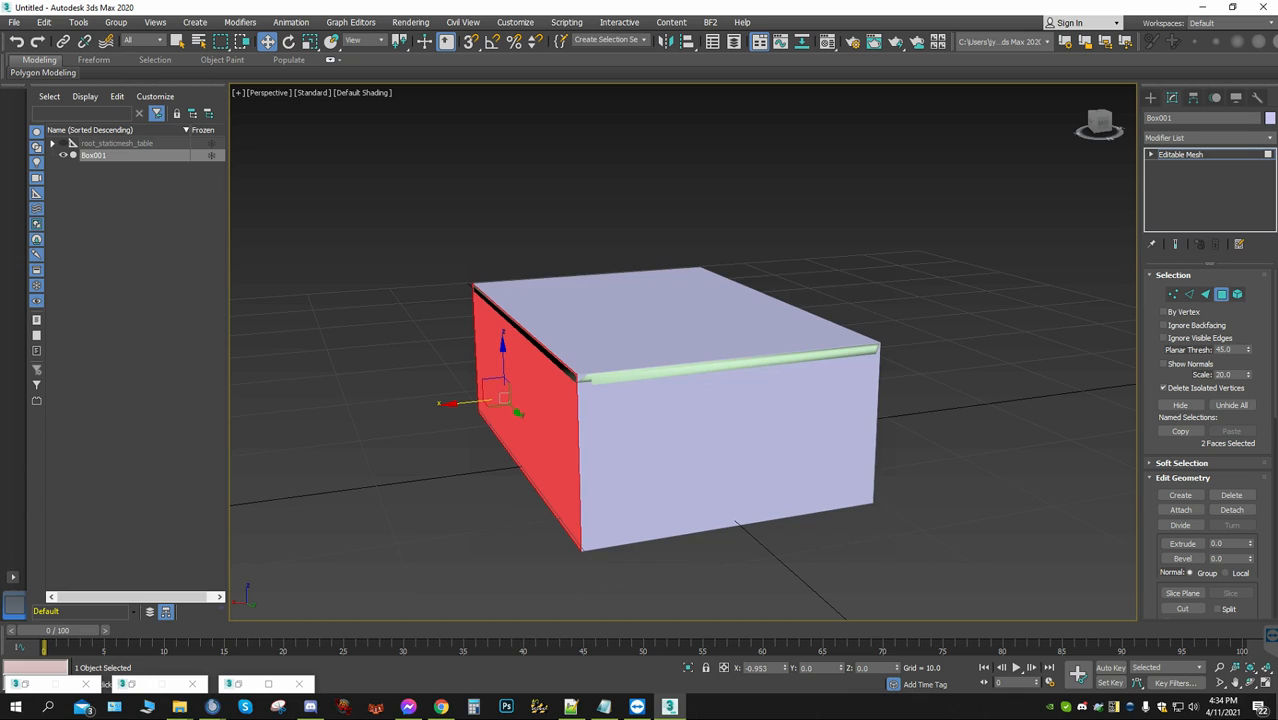
# Move the short end polygon on the positive Y side outward to about Y 15.19, and check the box's fit around the table
pyautogui.click(725, 445)
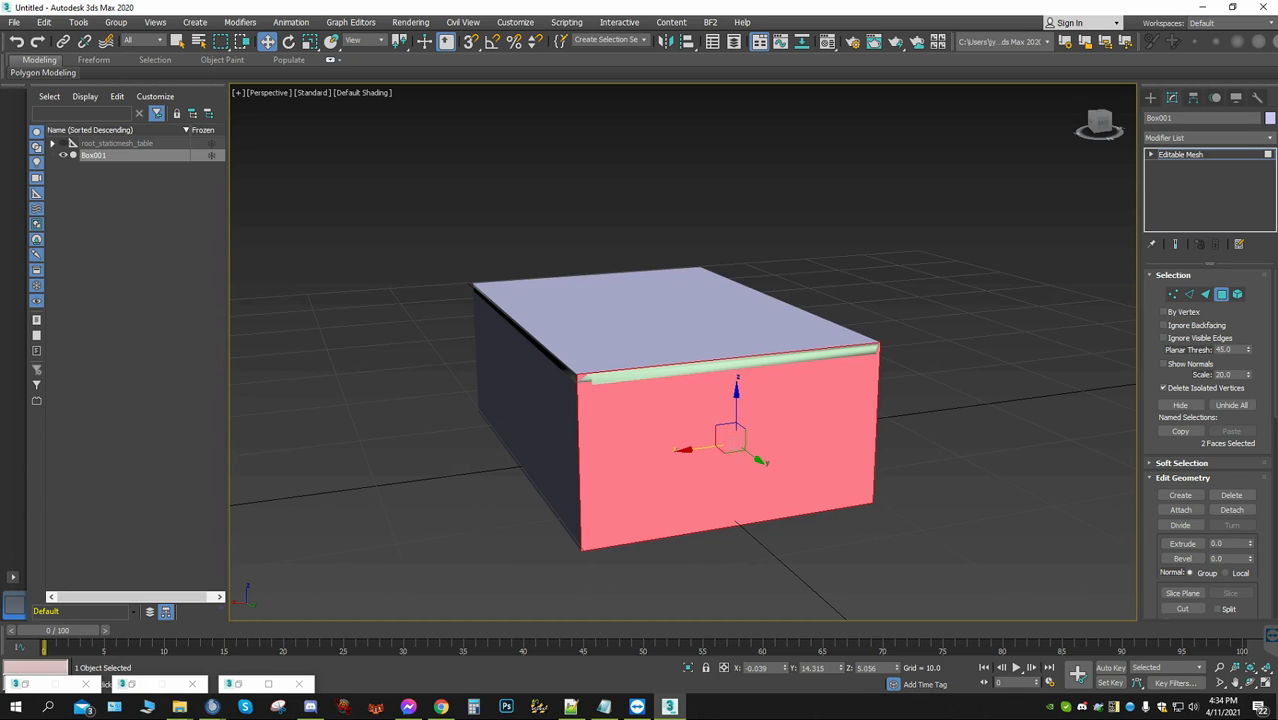
pyautogui.moveTo(757, 457); pyautogui.dragTo(767, 466)
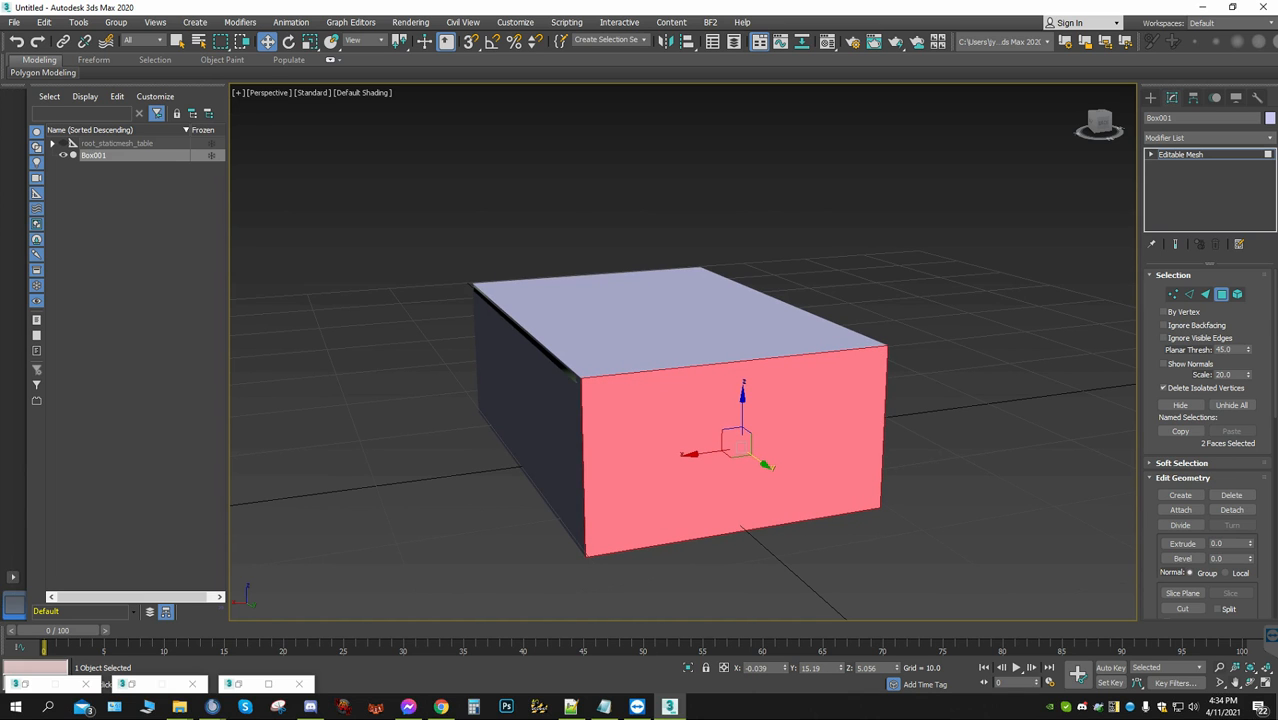
pyautogui.press('e')
pyautogui.keyDown('alt'); pyautogui.moveTo(800, 435); pyautogui.dragTo(697, 455, button='middle'); pyautogui.keyUp('alt')
pyautogui.moveTo(697, 455); pyautogui.dragTo(746, 482)
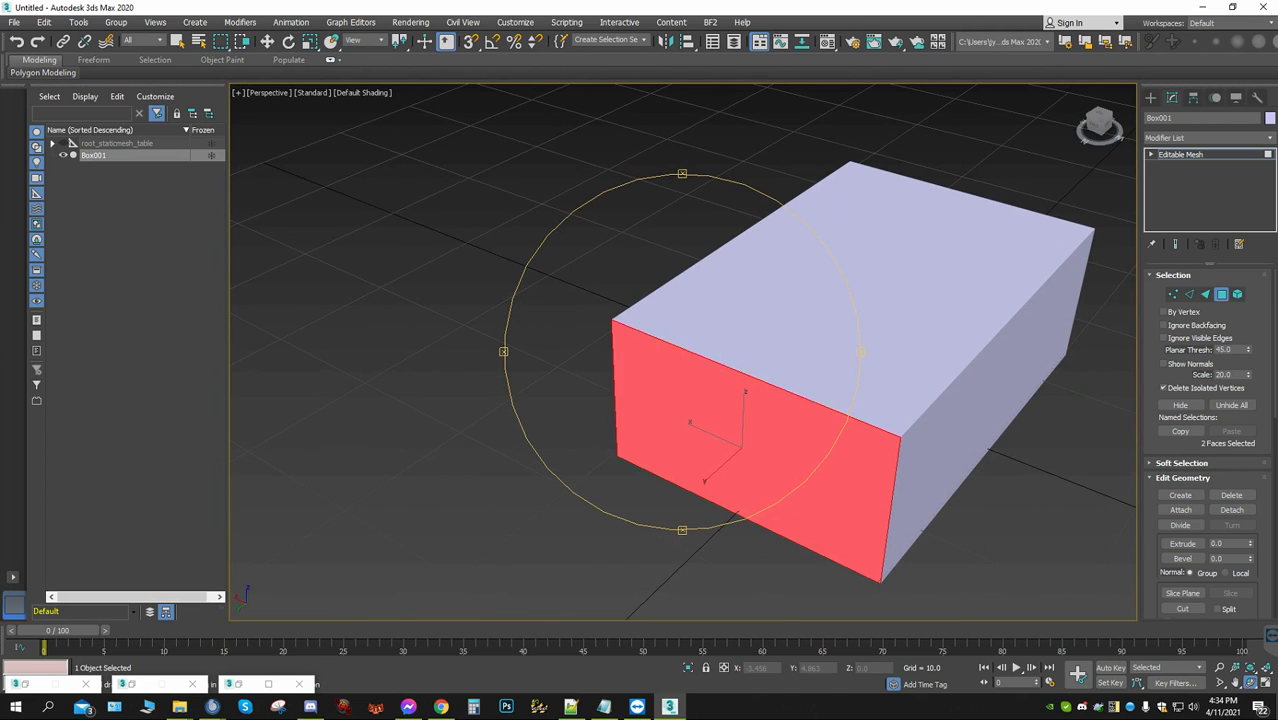
pyautogui.keyDown('alt'); pyautogui.moveTo(746, 482); pyautogui.dragTo(700, 420, button='middle'); pyautogui.keyUp('alt')
pyautogui.moveTo(700, 420); pyautogui.dragTo(714, 515)
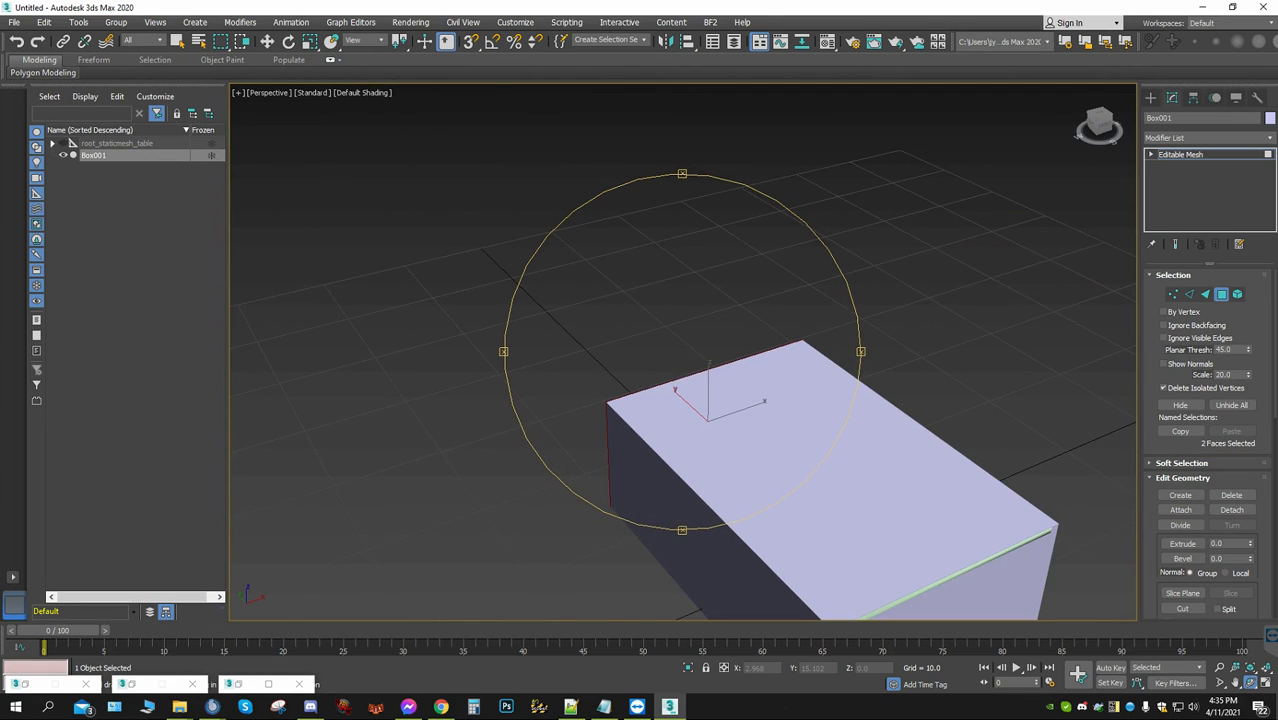
# Select all faces of the box and convert it to an Editable Poly
pyautogui.moveTo(712, 500); pyautogui.dragTo(580, 285, button='middle')
pyautogui.moveTo(680, 400); pyautogui.dragTo(530, 472)
pyautogui.scroll(-2, 575, 398)
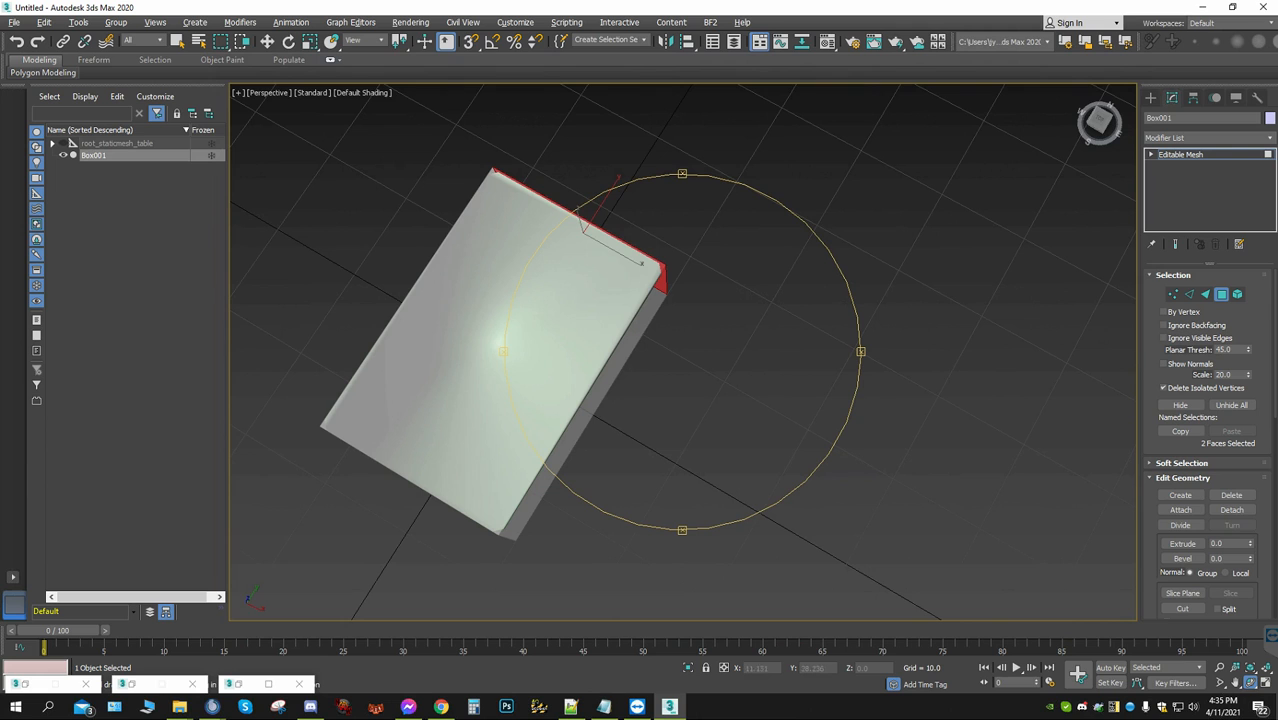
pyautogui.click(267, 42)
pyautogui.moveTo(590, 350); pyautogui.dragTo(656, 234, button='middle')
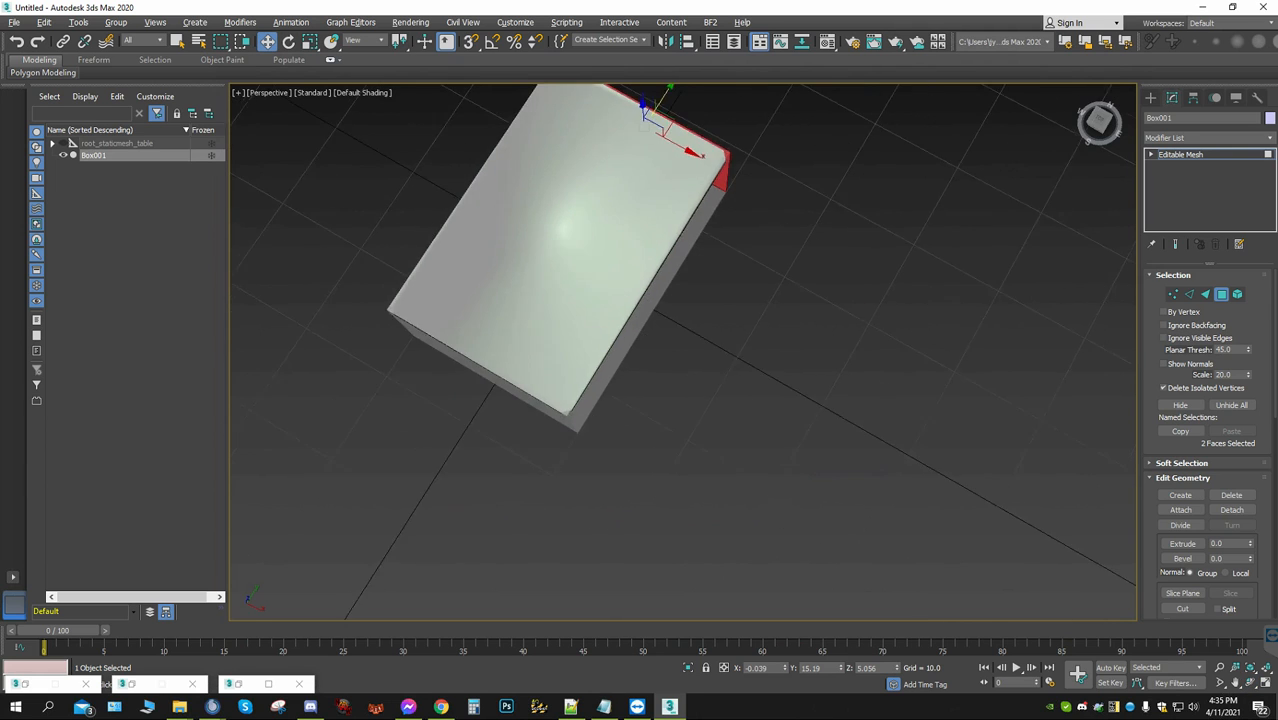
pyautogui.scroll(-2, 955, 470)
pyautogui.moveTo(941, 528); pyautogui.dragTo(425, 114)
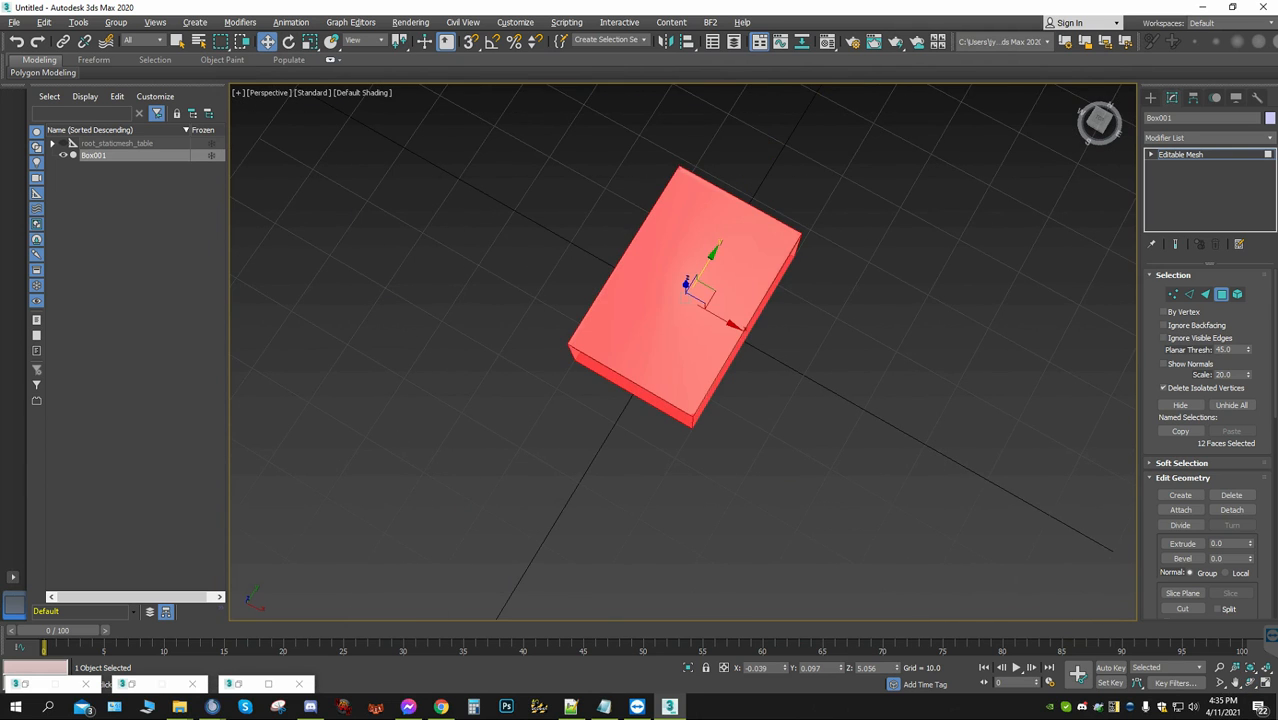
pyautogui.rightClick(1198, 134)
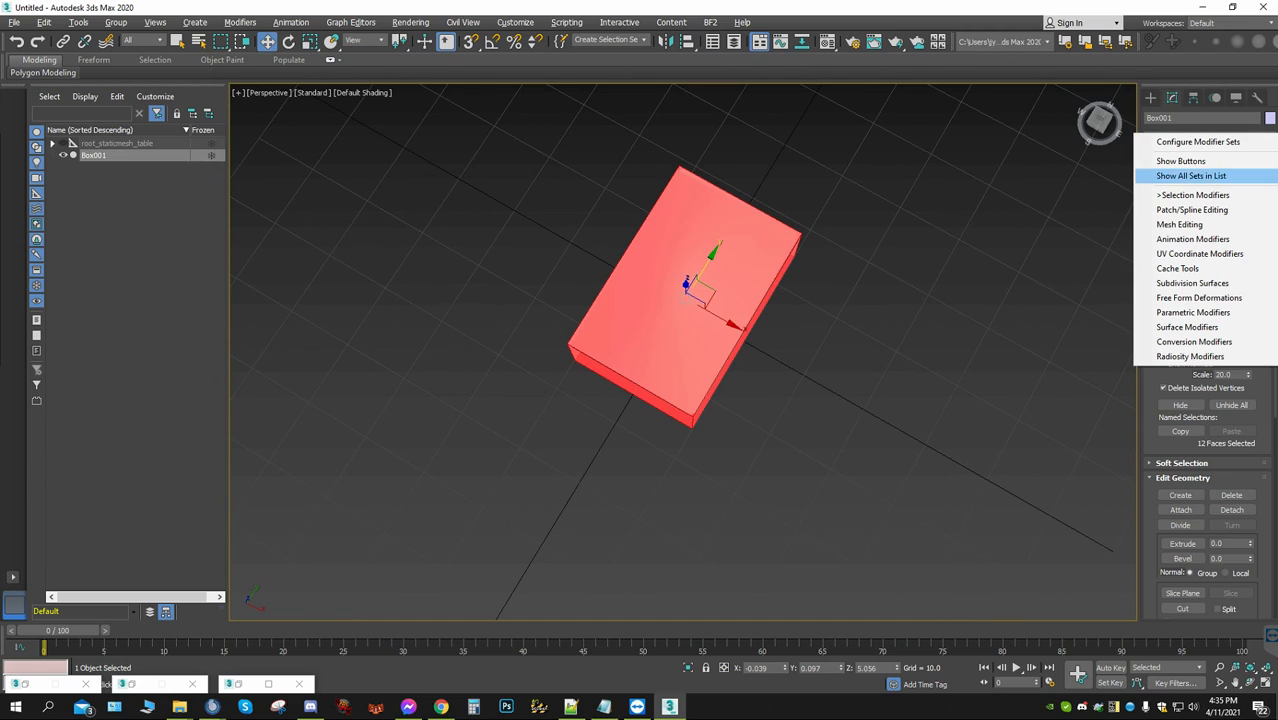
pyautogui.click(1070, 240)
pyautogui.moveTo(422, 108); pyautogui.dragTo(907, 531)
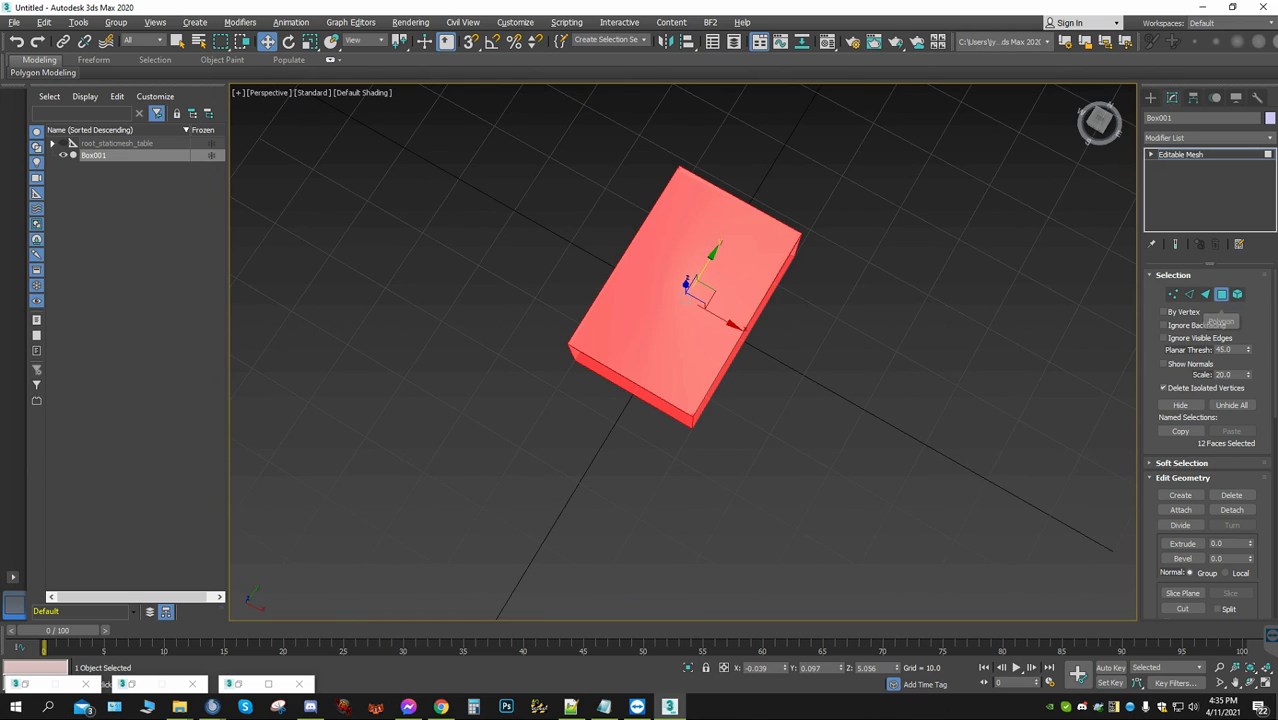
pyautogui.rightClick(1158, 225)
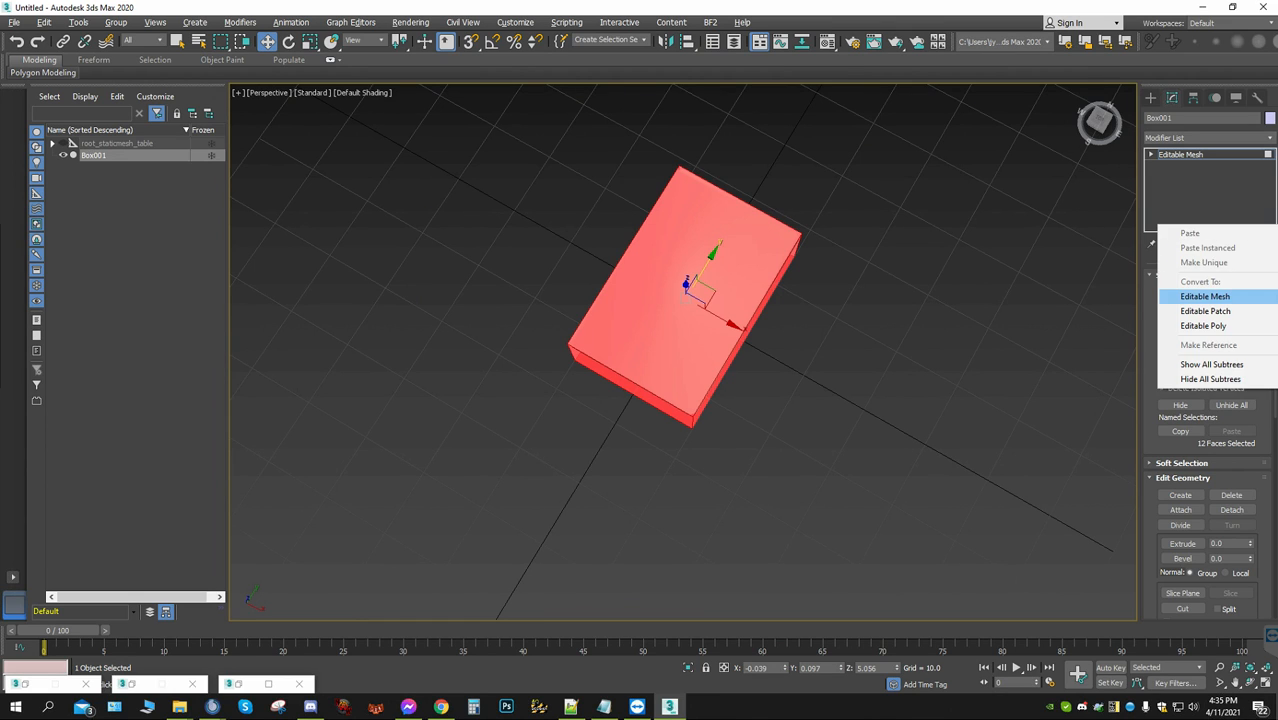
pyautogui.click(1203, 325)
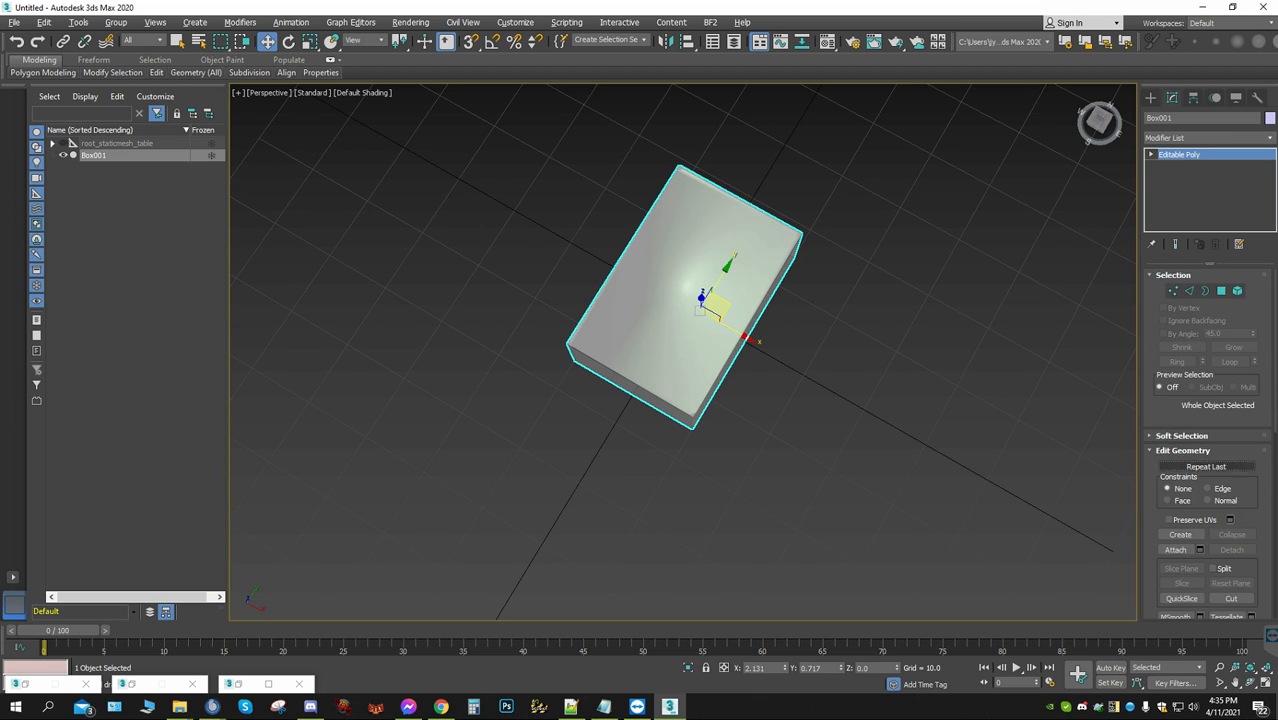
# Select all polygons of the Editable Poly box and turn on Edit Triangulation
pyautogui.scroll(-1, 1166, 518)
pyautogui.press('4')
pyautogui.hotkey('ctrl', 'a')
pyautogui.scroll(-2, 1206, 500)
pyautogui.click(1206, 498)
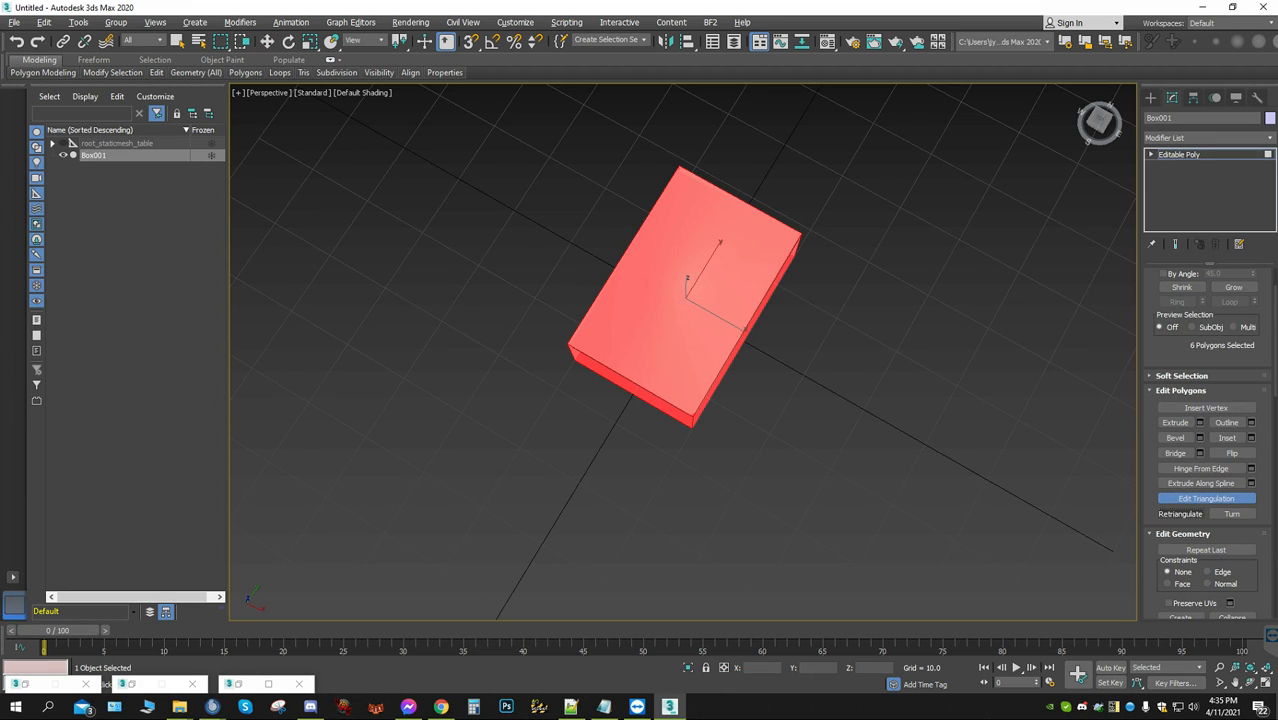
# Convert the box to an Editable Patch and from that back to an Editable Mesh
pyautogui.rightClick(1158, 201)
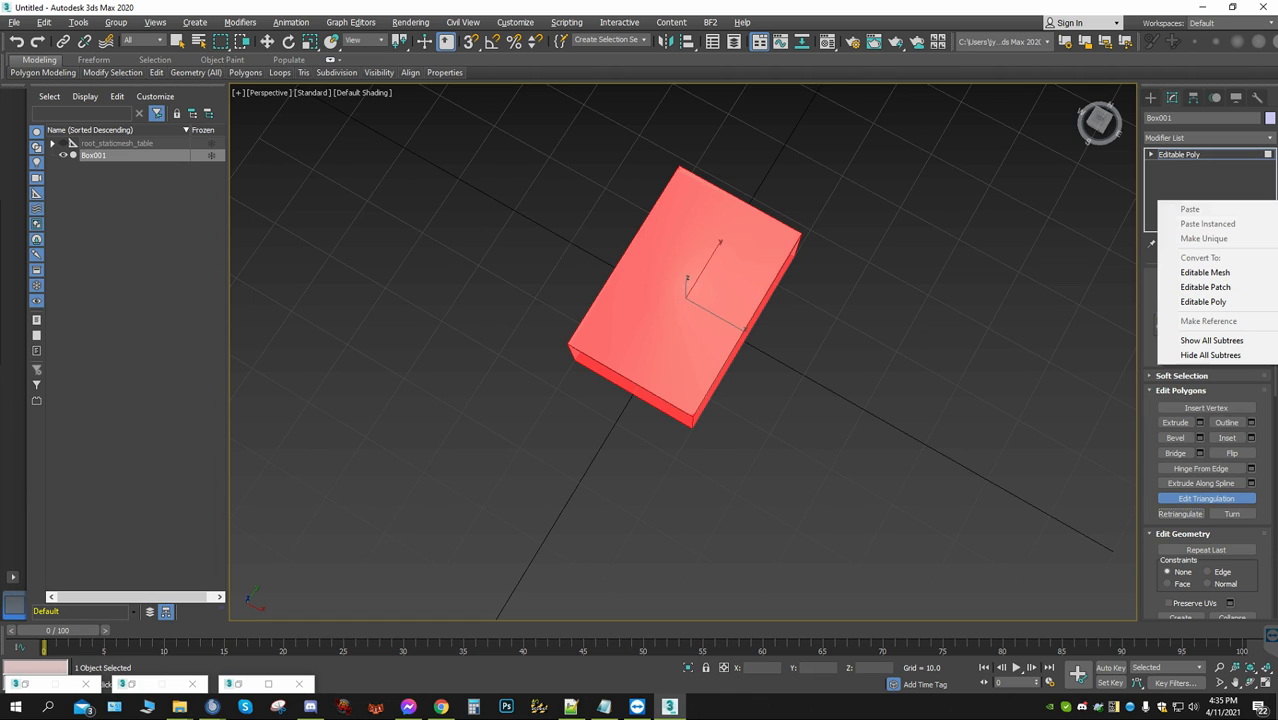
pyautogui.click(1205, 287)
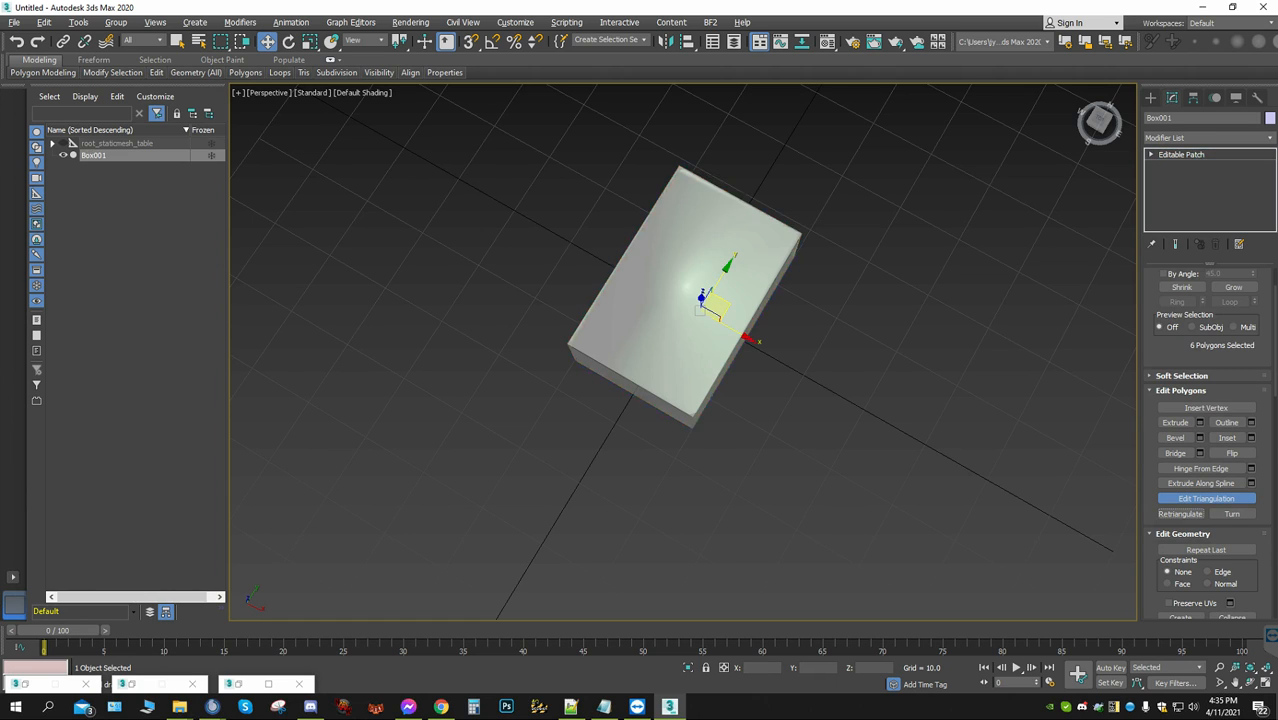
pyautogui.rightClick(1158, 188)
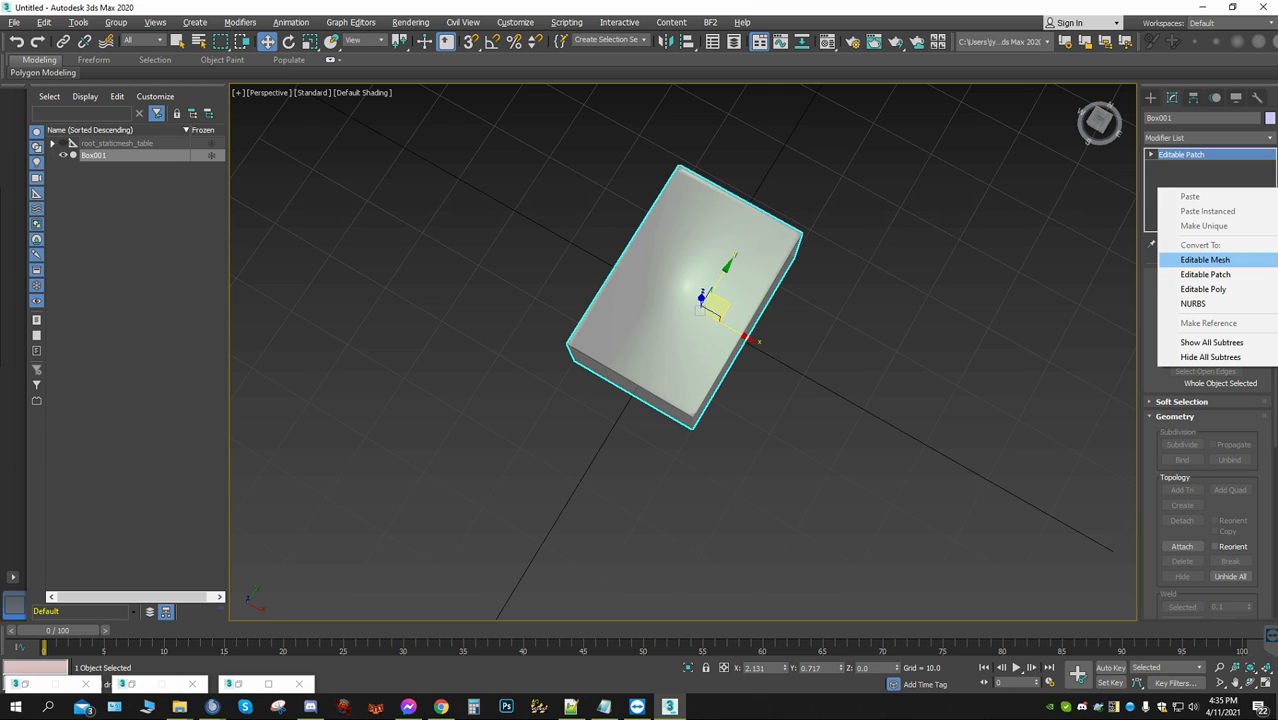
pyautogui.click(1205, 259)
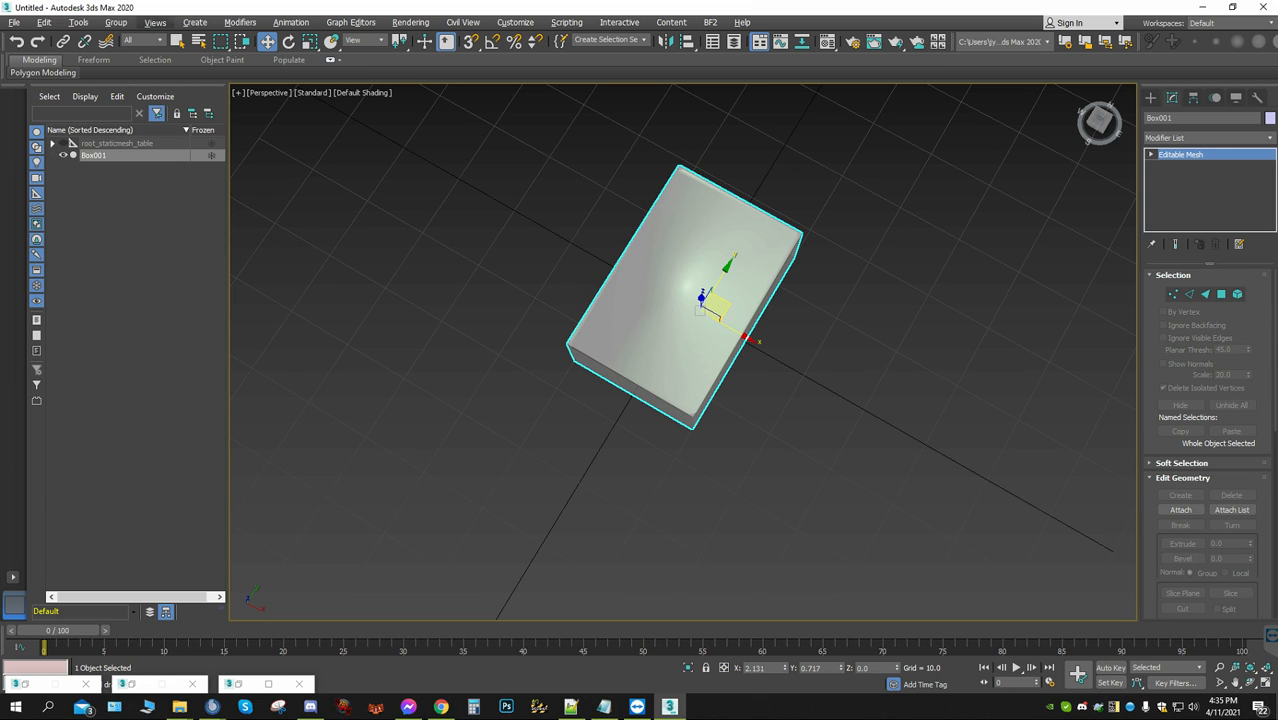
# Turn on edged faces for the perspective view in its per-view display preferences
pyautogui.click(155, 22)
pyautogui.click(230, 80)
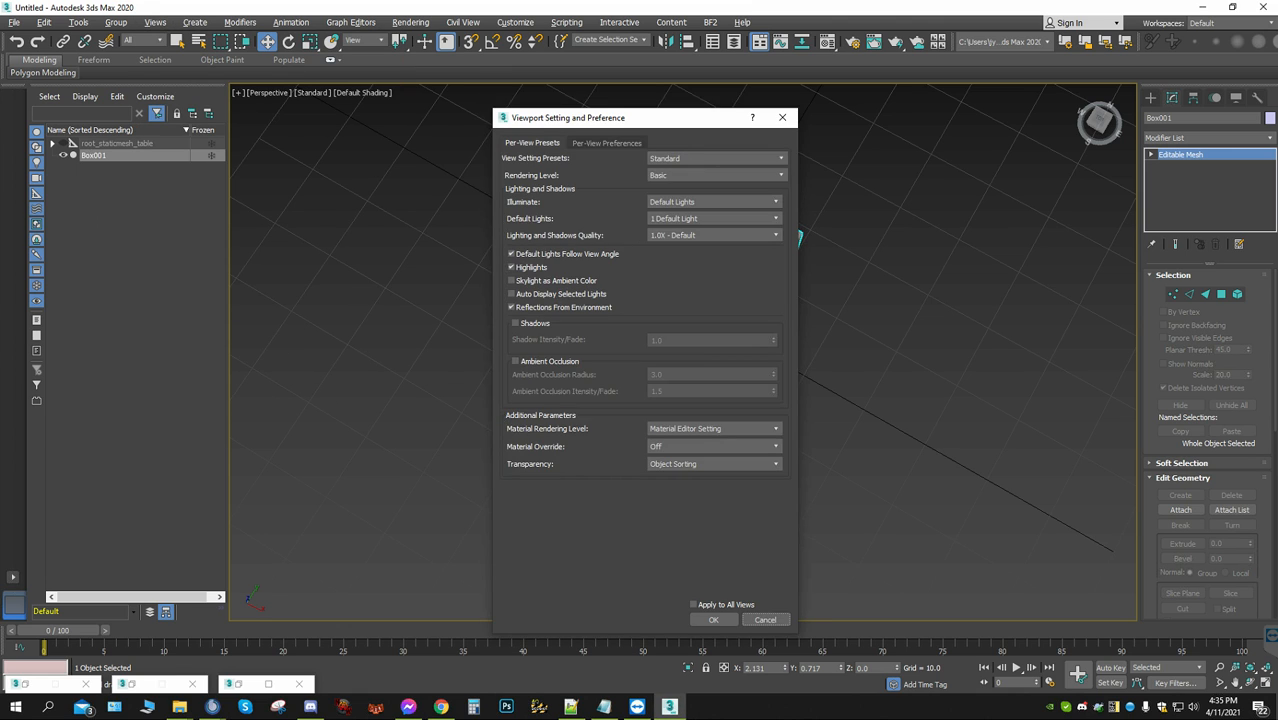
pyautogui.click(606, 143)
pyautogui.click(512, 183)
pyautogui.click(713, 619)
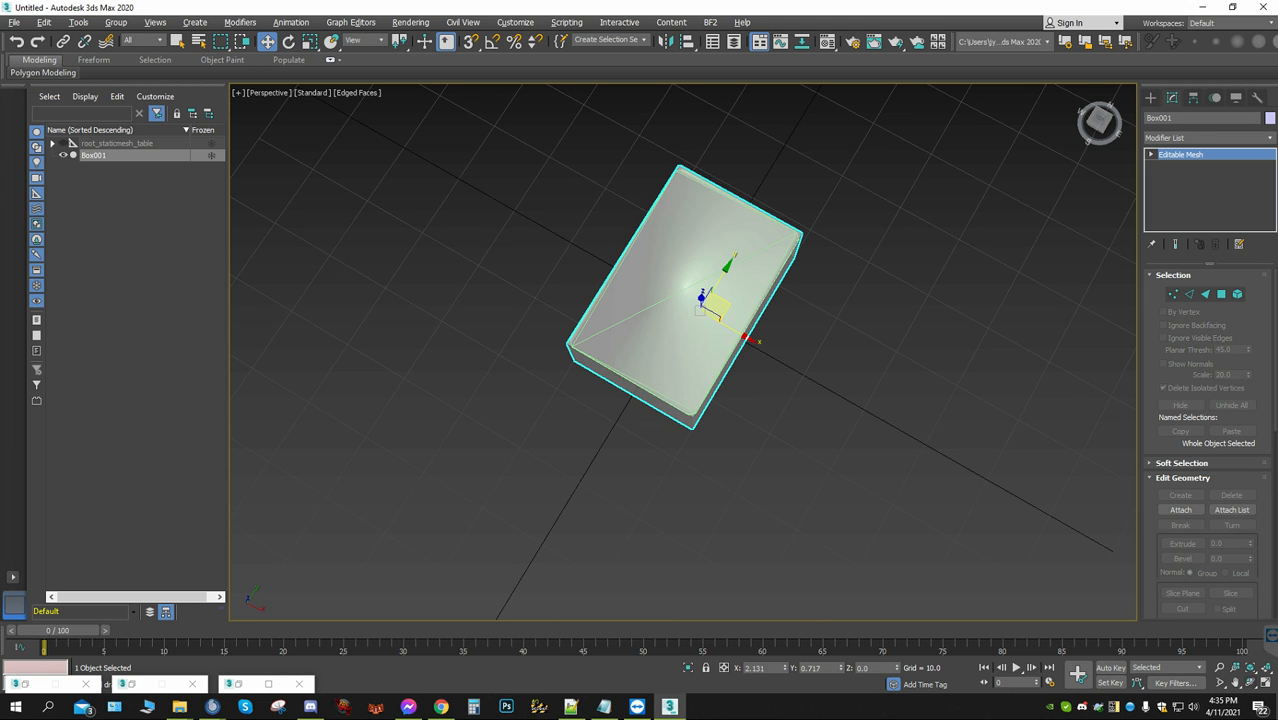
# Inspect the box's triangle edges around the table from several sides and turn off the box's see-through display
pyautogui.click(1250, 682)
pyautogui.moveTo(740, 350); pyautogui.dragTo(600, 320)
pyautogui.moveTo(690, 400); pyautogui.dragTo(758, 270)
pyautogui.scroll(4, 758, 270)
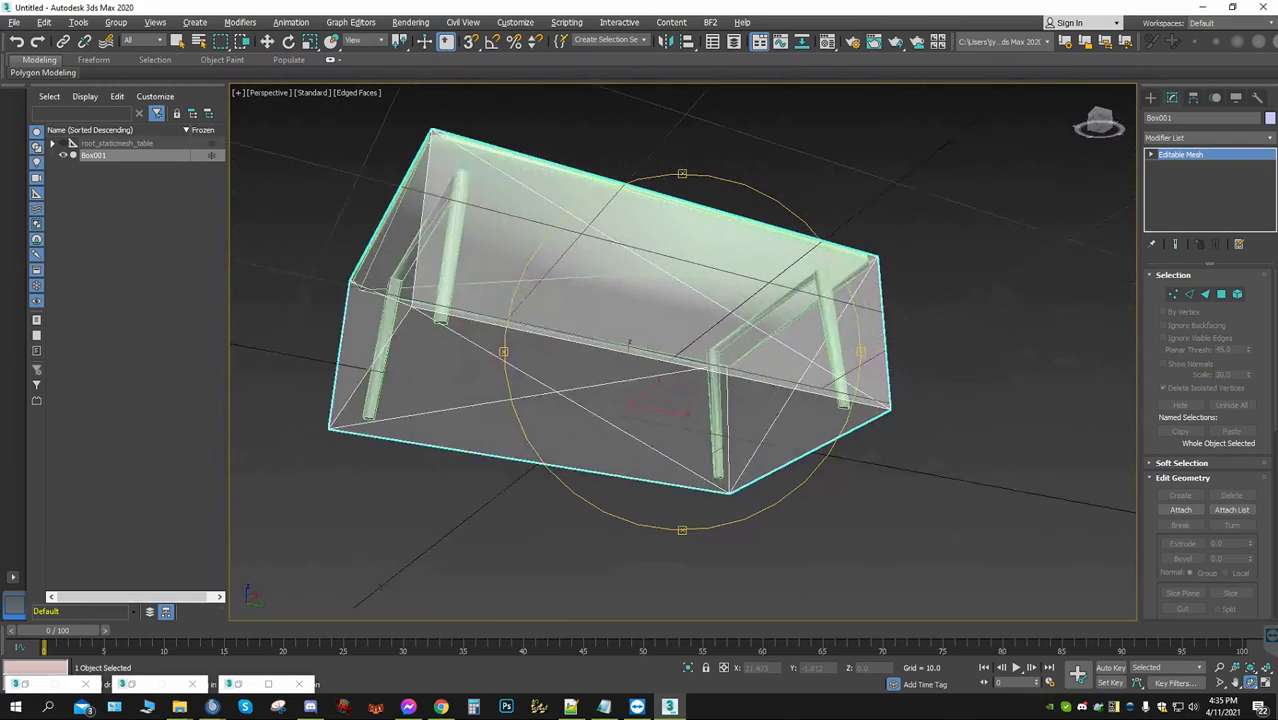
pyautogui.moveTo(620, 310); pyautogui.dragTo(775, 330)
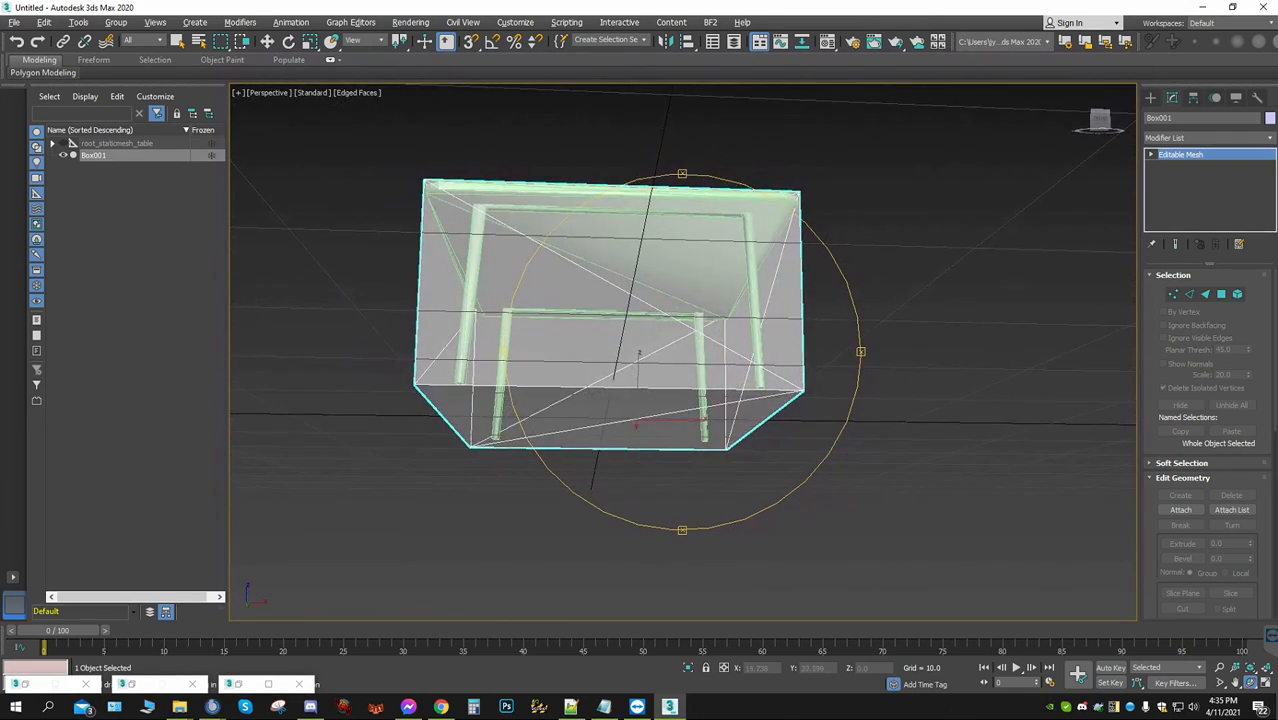
pyautogui.hotkey('alt', 'x')
pyautogui.moveTo(700, 300); pyautogui.dragTo(475, 410)
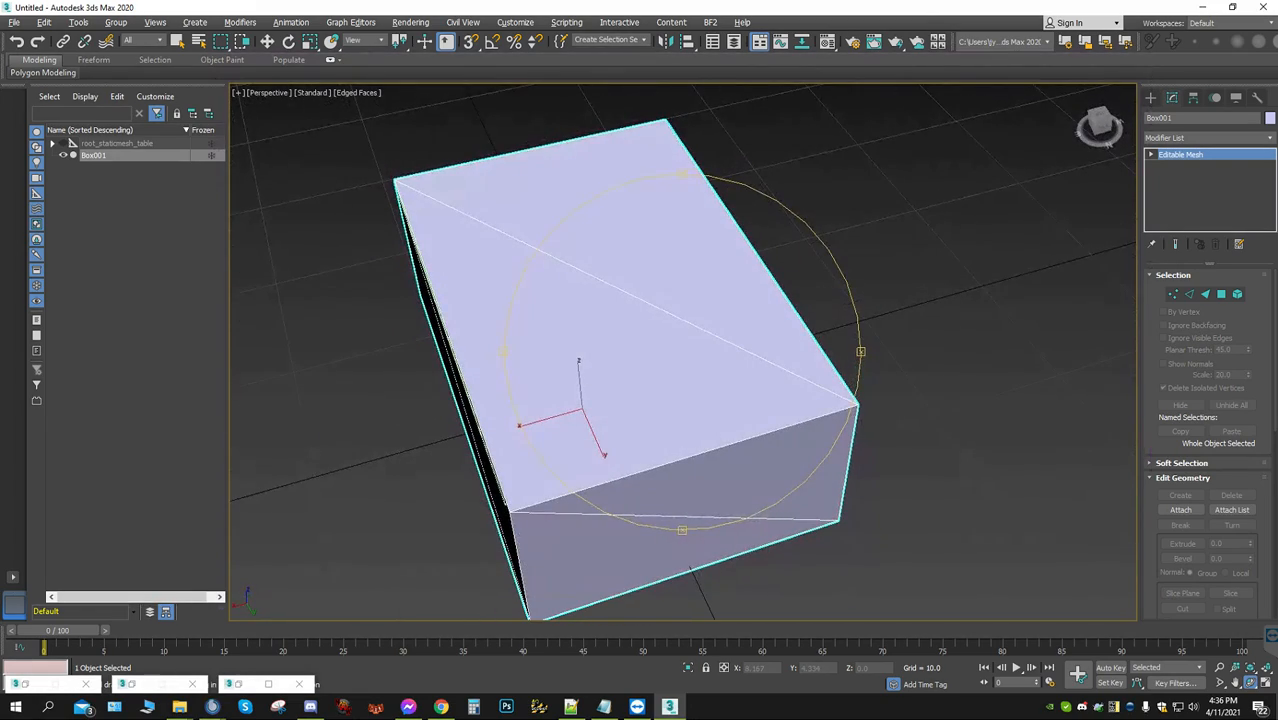
# Select all polygons of the box mesh and set their material ID to 1
pyautogui.click(1221, 294)
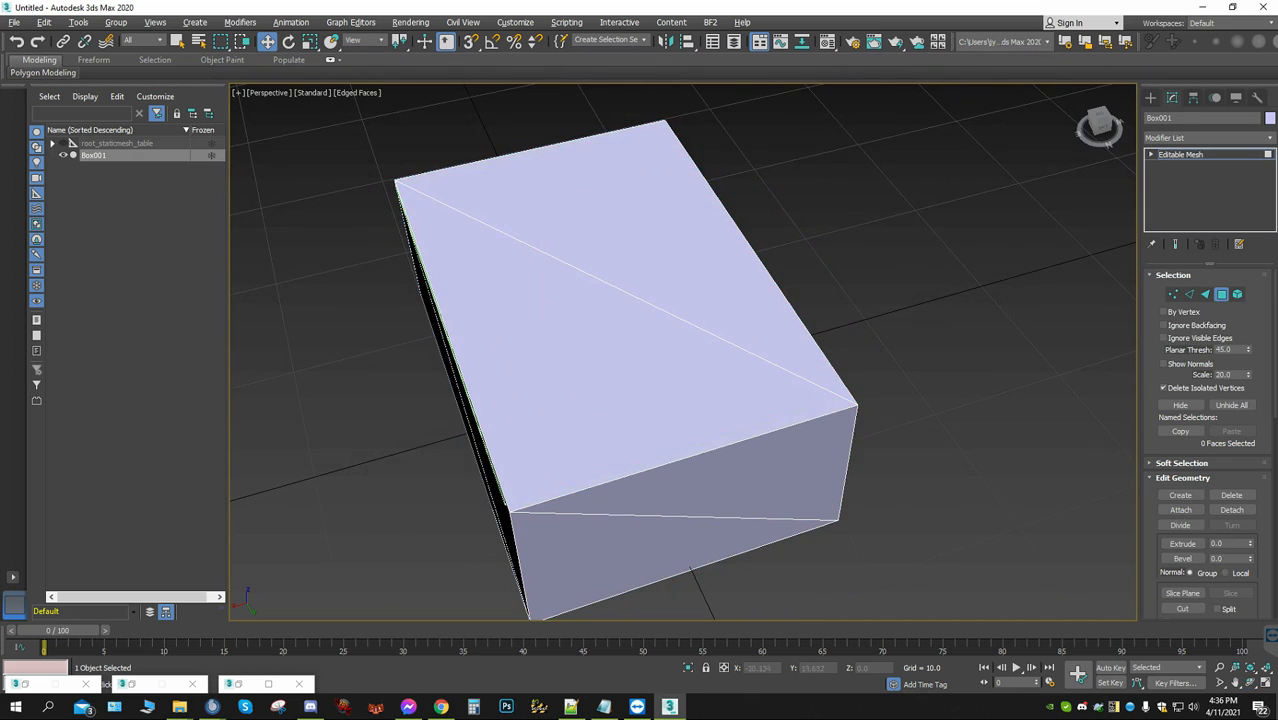
pyautogui.scroll(-4, 985, 572)
pyautogui.moveTo(984, 574); pyautogui.dragTo(371, 229)
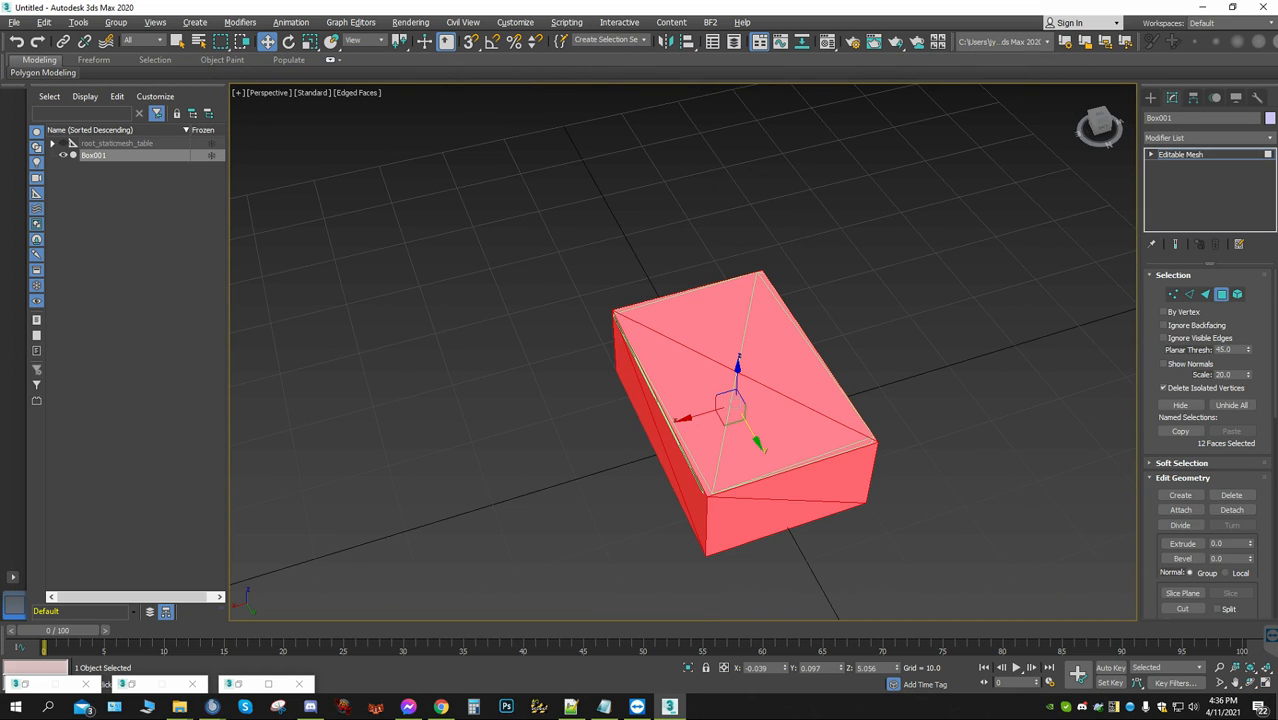
pyautogui.scroll(-10, 1210, 444)
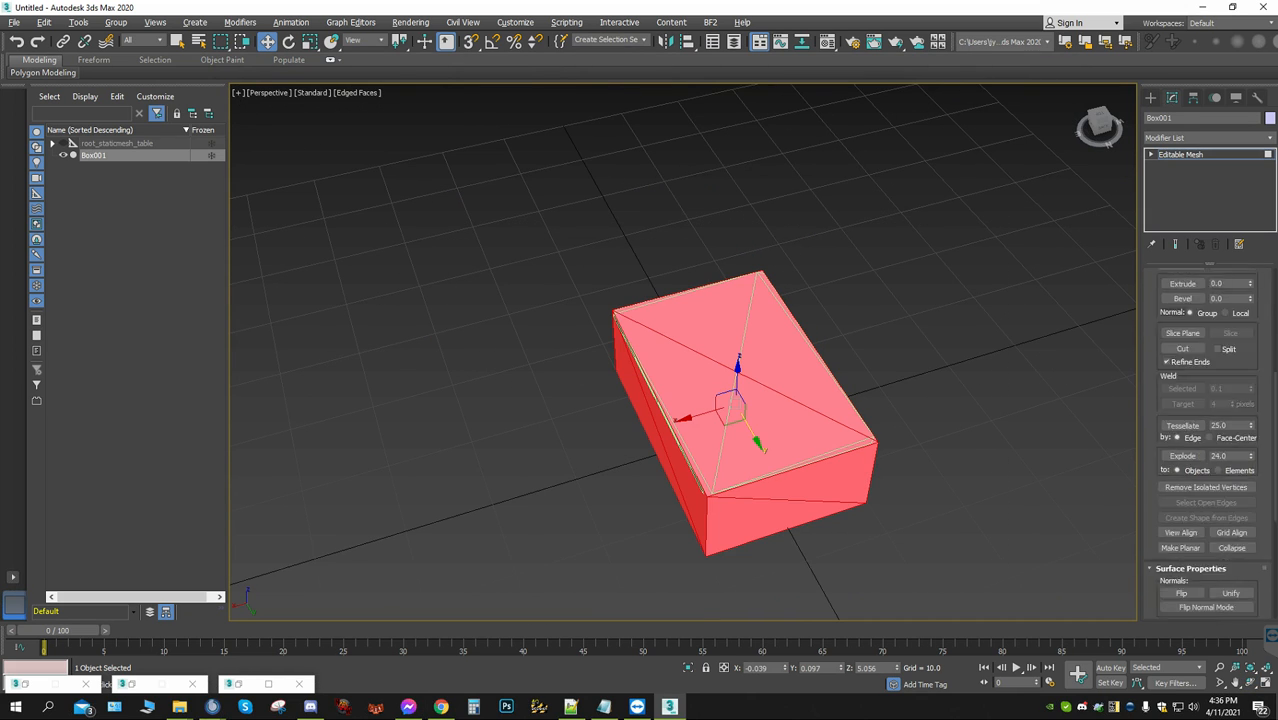
pyautogui.scroll(-3, 1210, 444)
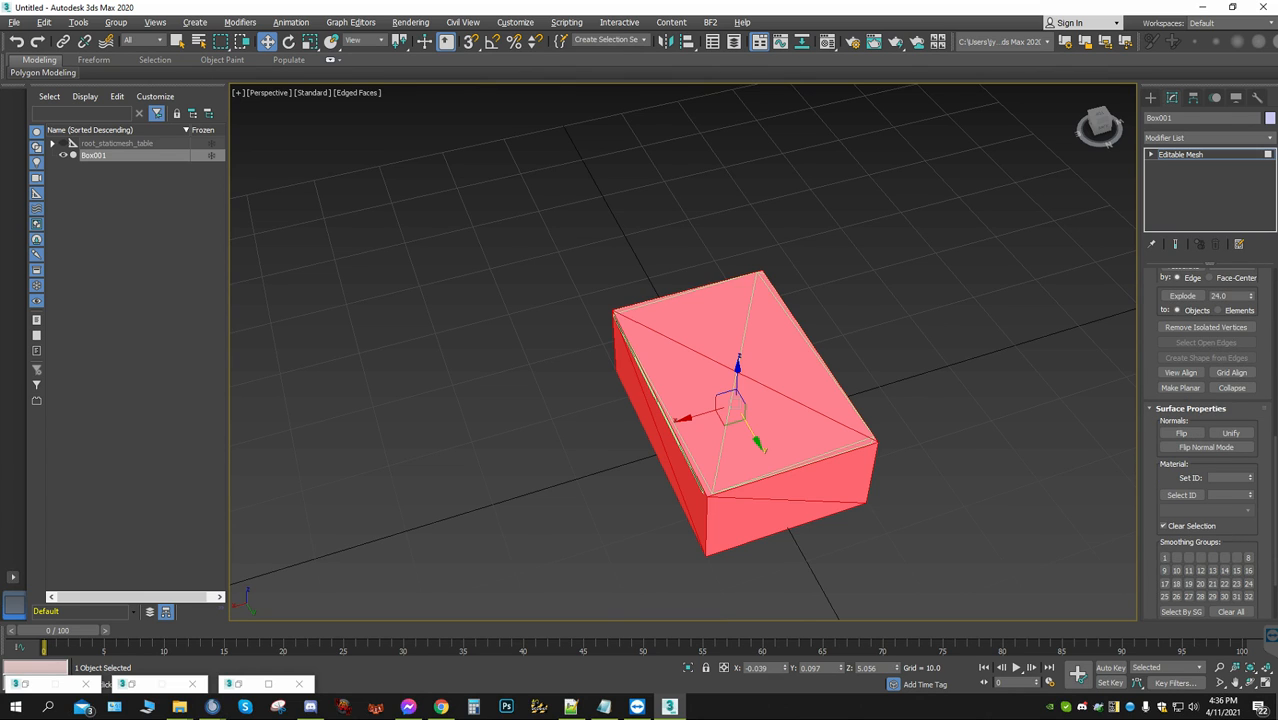
pyautogui.click(1227, 478)
# Open the Material Editor and unhide all objects in the scene
pyautogui.click(827, 41)
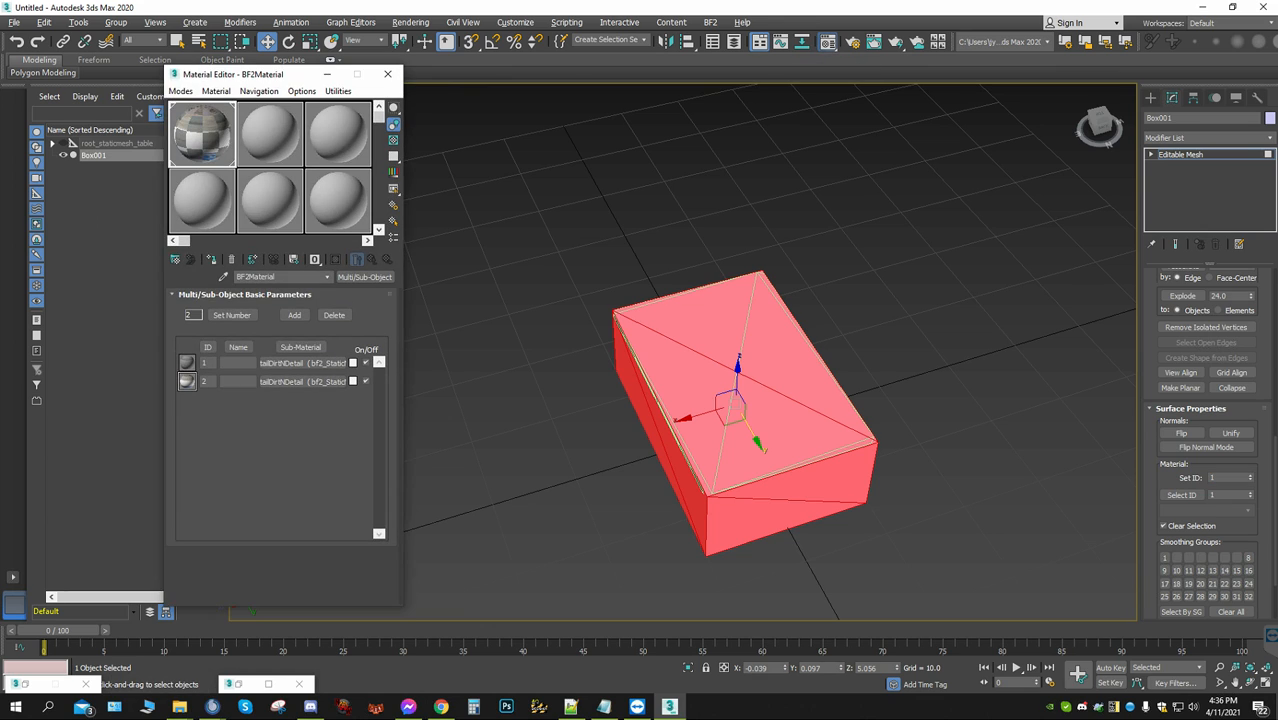
pyautogui.rightClick(846, 254)
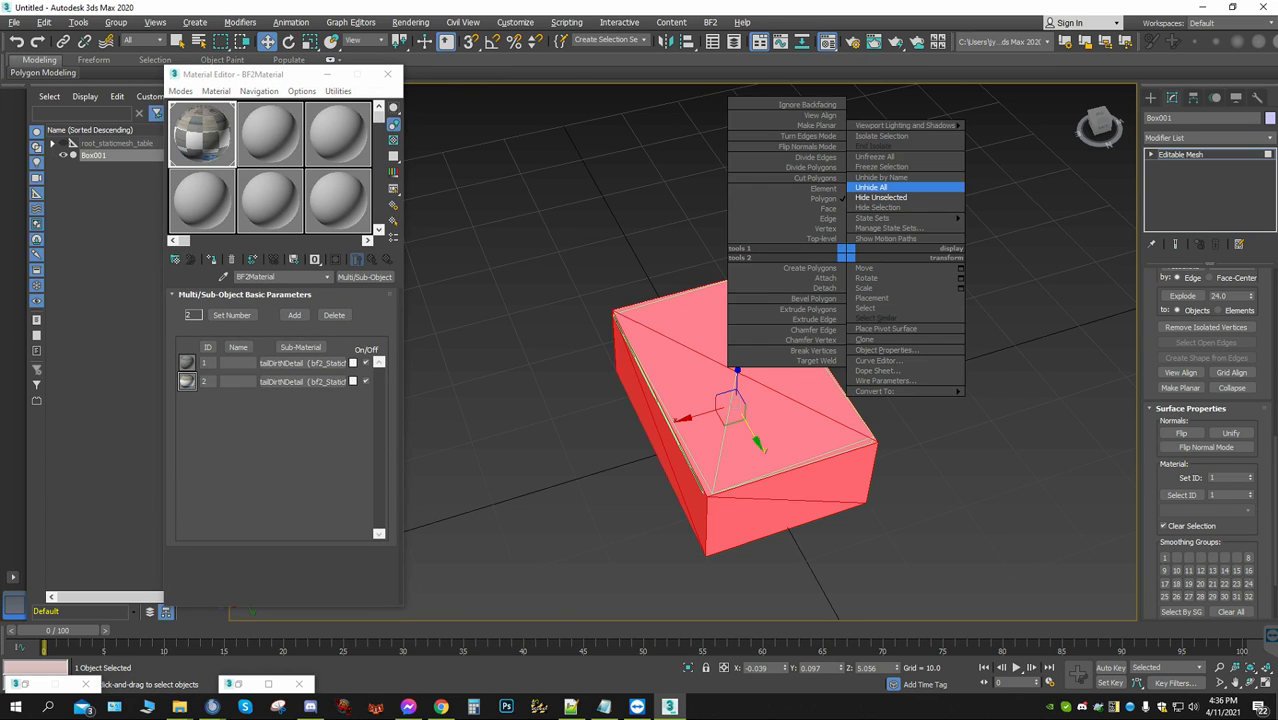
pyautogui.click(870, 187)
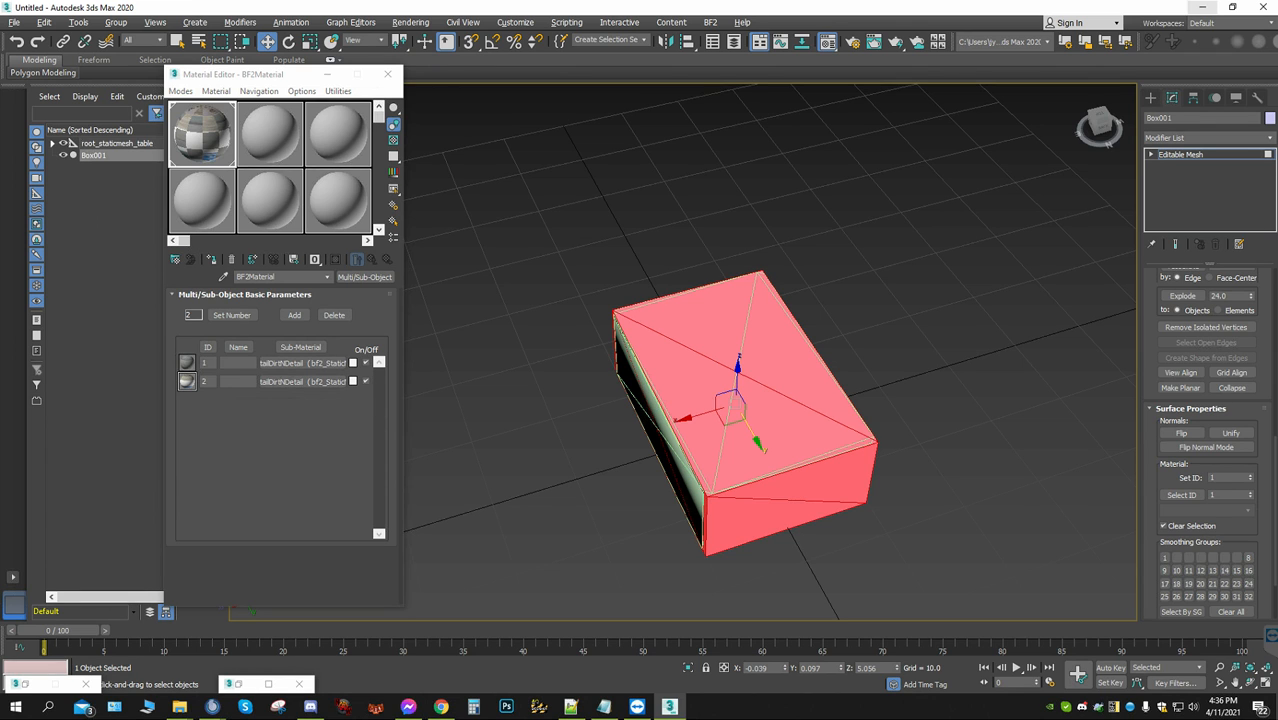
# Switch to File Explorer, open table.con in Notepad++ and highlight the line "ObjectTemplate.mapMaterial 0 wood_thin 0"
pyautogui.click(1201, 7)
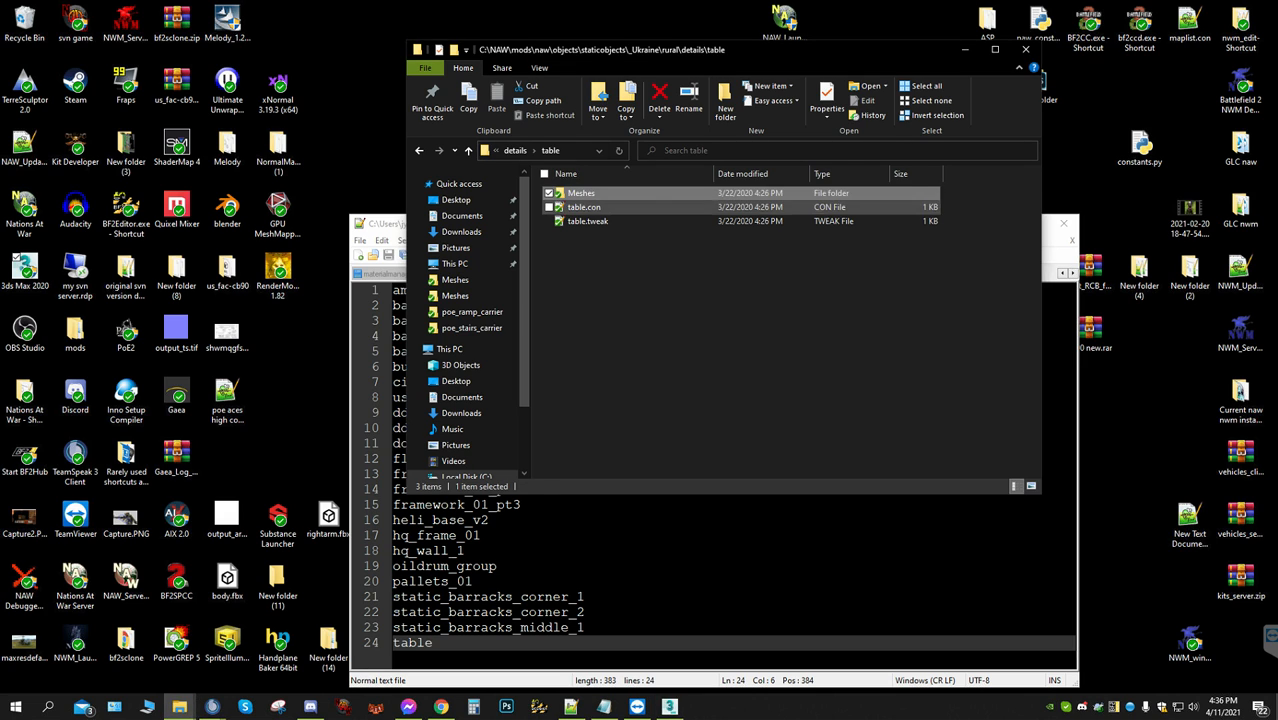
pyautogui.doubleClick(584, 207)
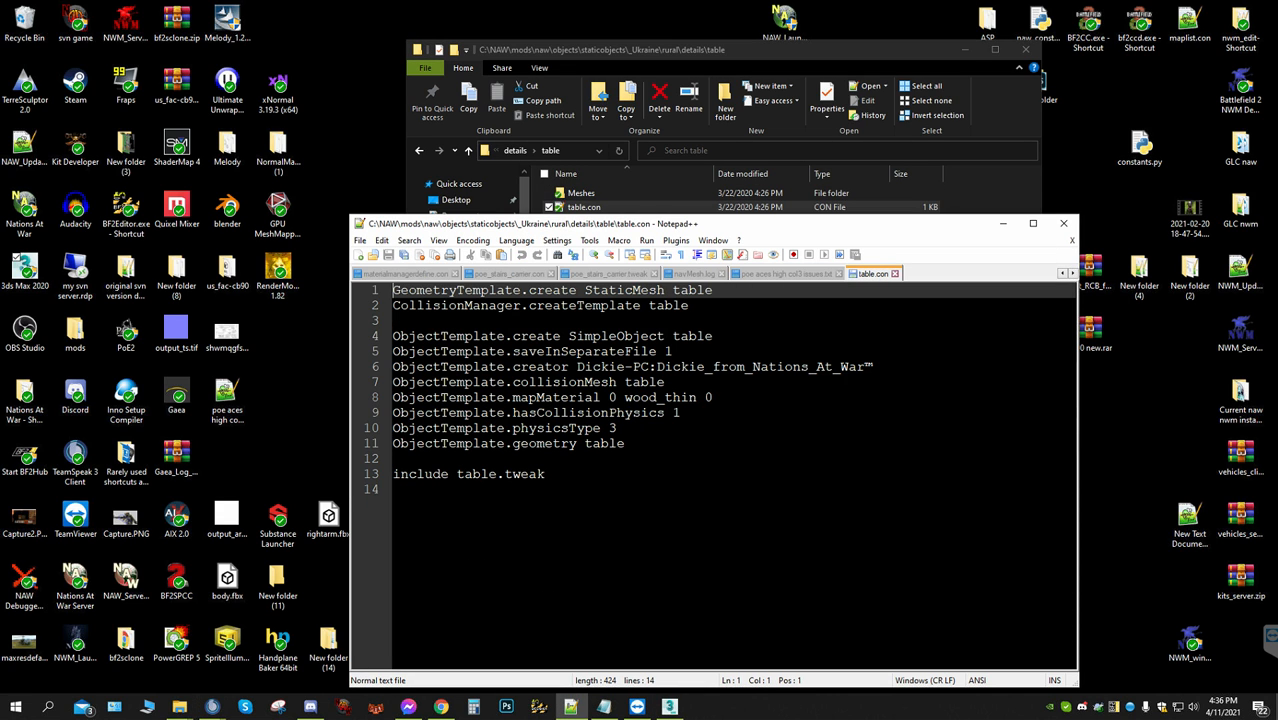
pyautogui.moveTo(716, 398); pyautogui.dragTo(389, 396)
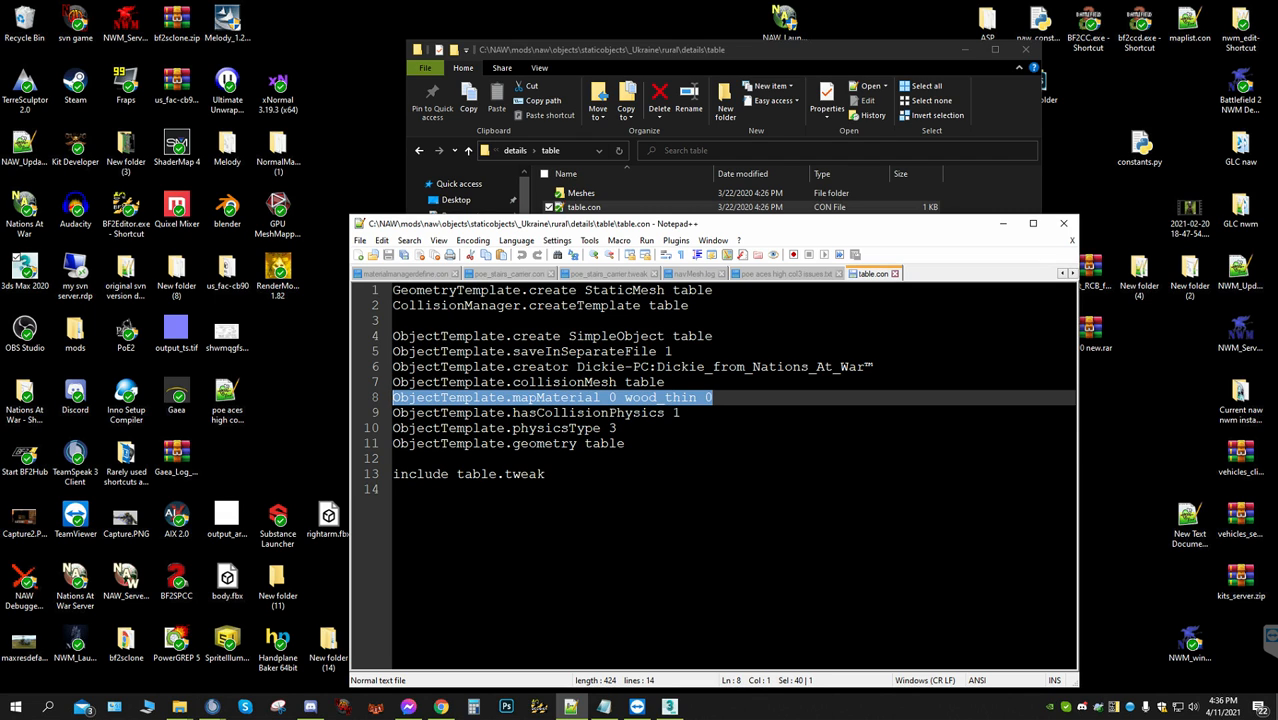
# Open table.collisionmesh from the Meshes folder in BfMeshView to check its collision materials, and close the viewer
pyautogui.doubleClick(581, 193)
pyautogui.click(600, 193)
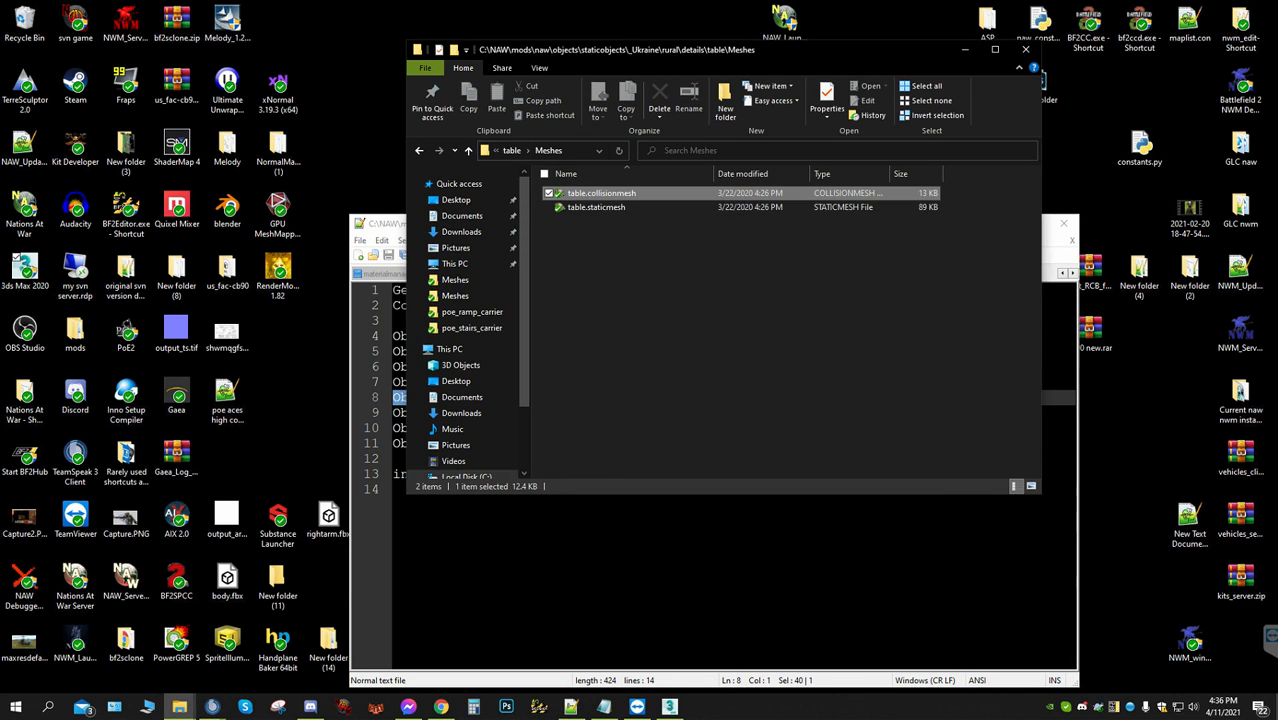
pyautogui.doubleClick(600, 193)
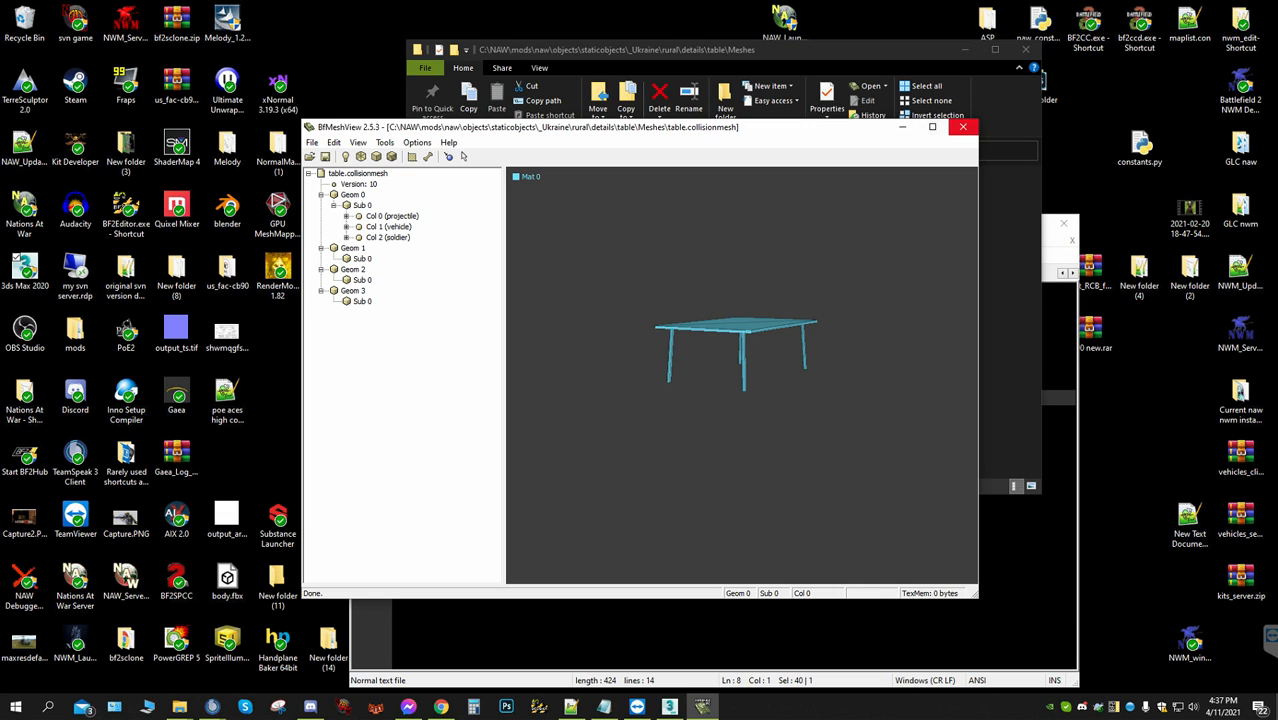
pyautogui.click(962, 127)
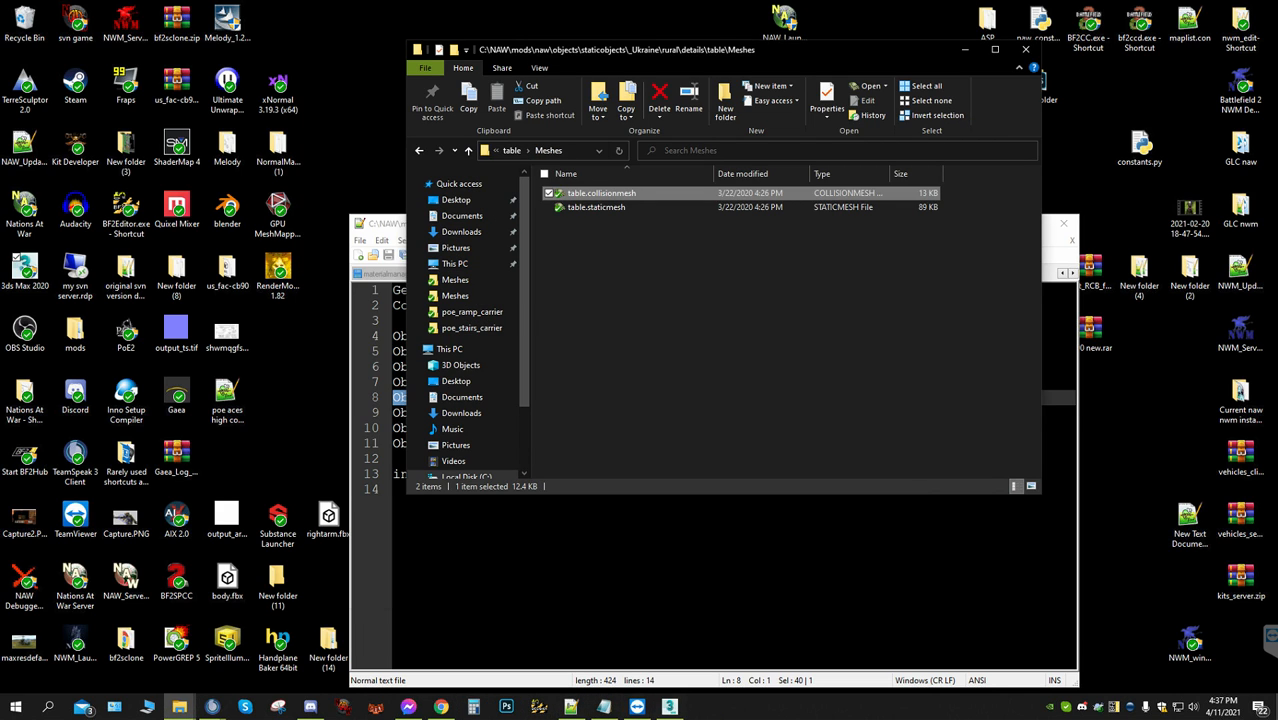
# Switch back to 3ds Max, rename sub-material 1 of BF2Material as wood||BaseDetailDirtNDetail, and return to the parent material
pyautogui.click(669, 707)
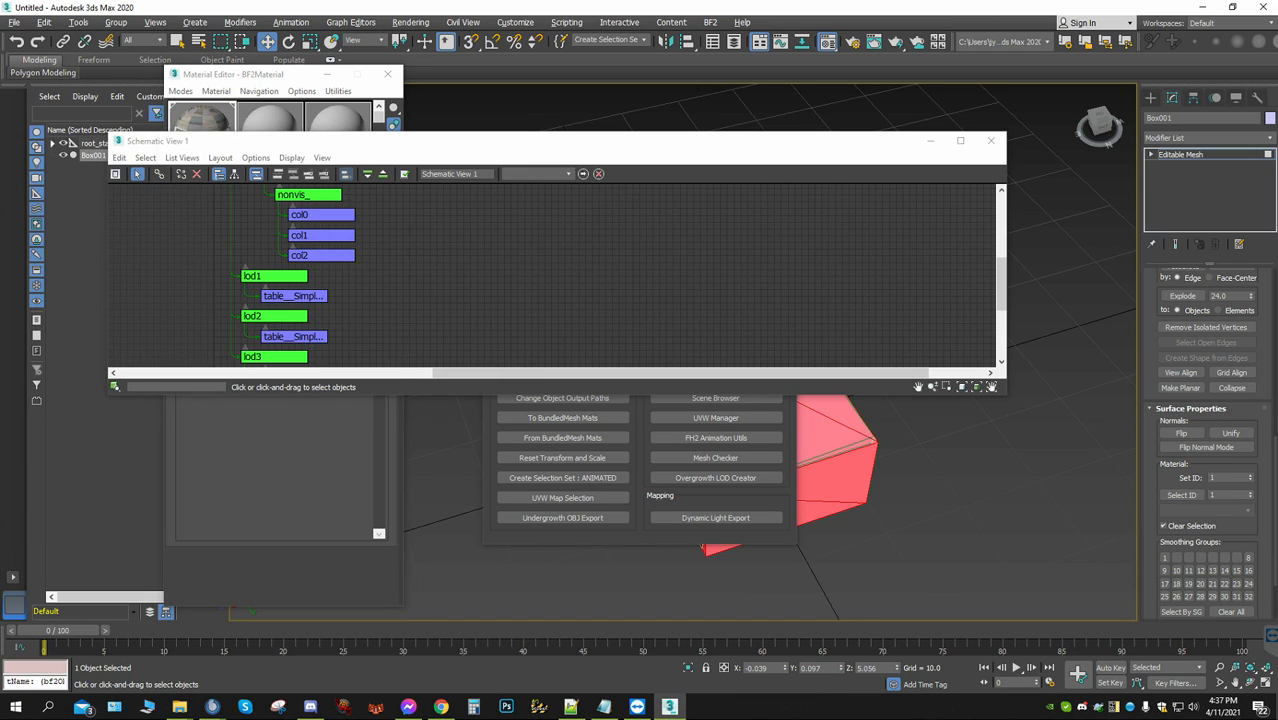
pyautogui.click(270, 75)
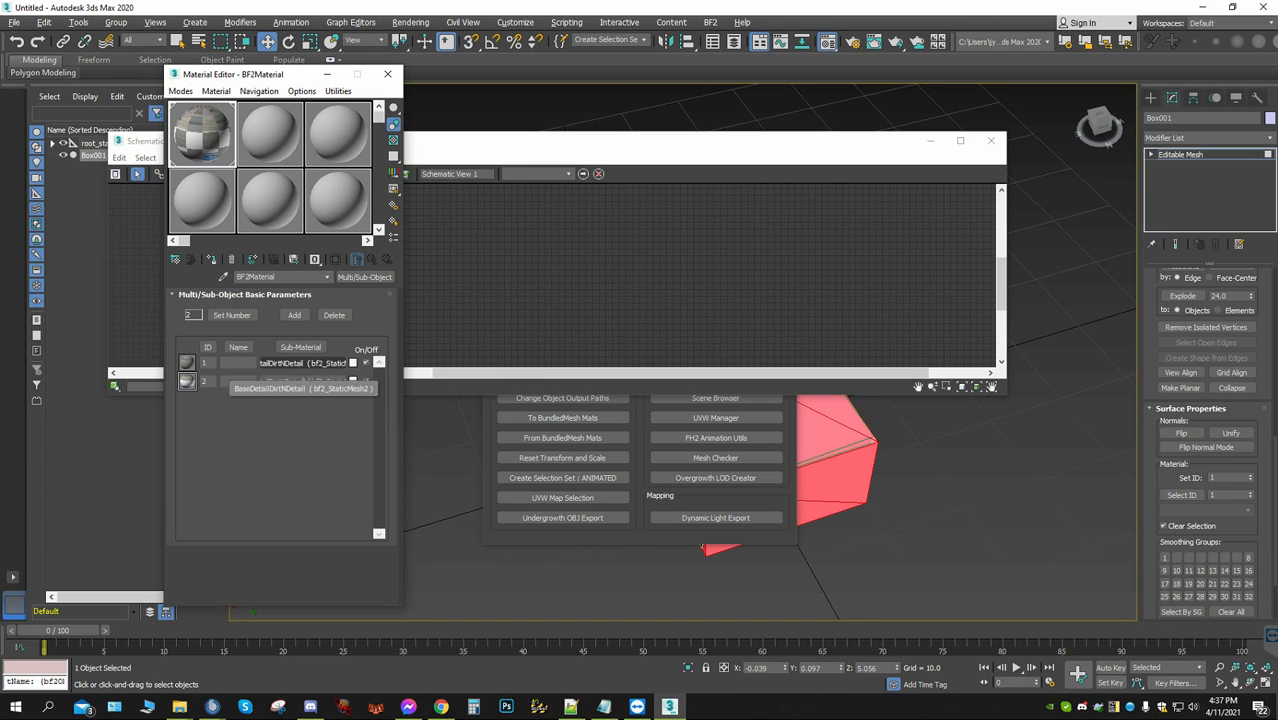
pyautogui.click(300, 381)
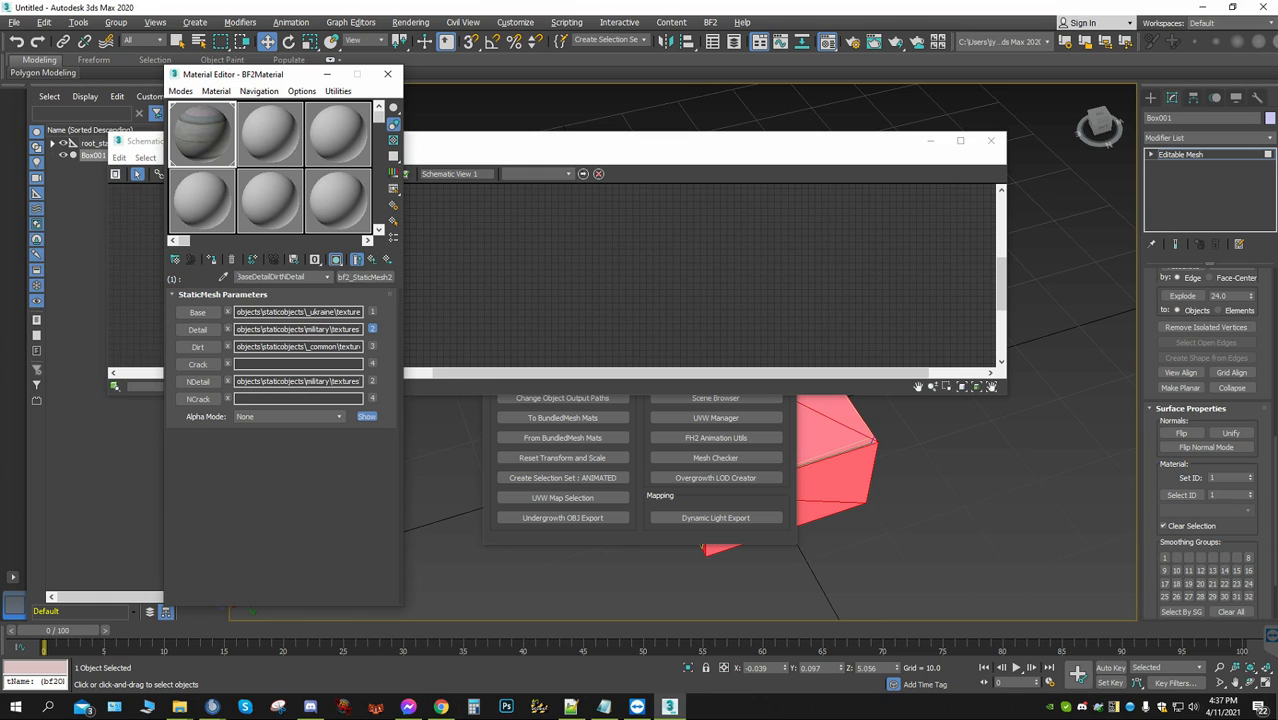
pyautogui.write('wood')
pyautogui.write('|')
pyautogui.click(327, 277)
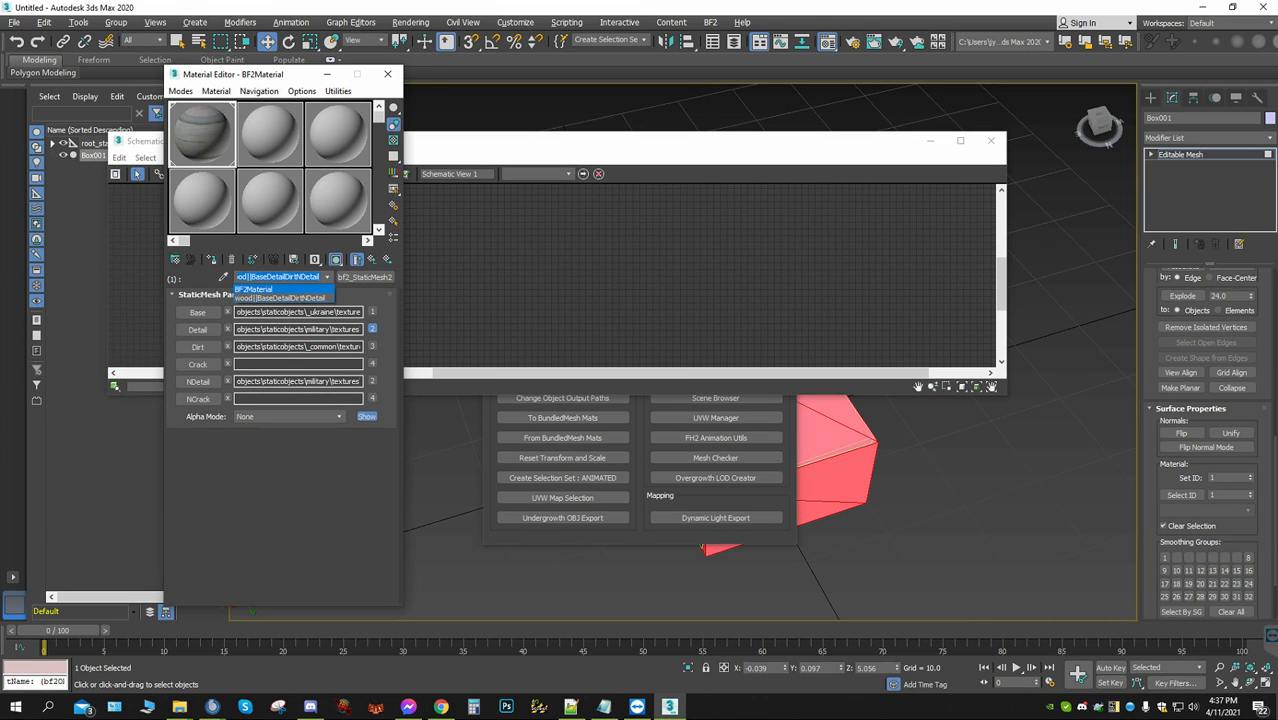
pyautogui.click(253, 289)
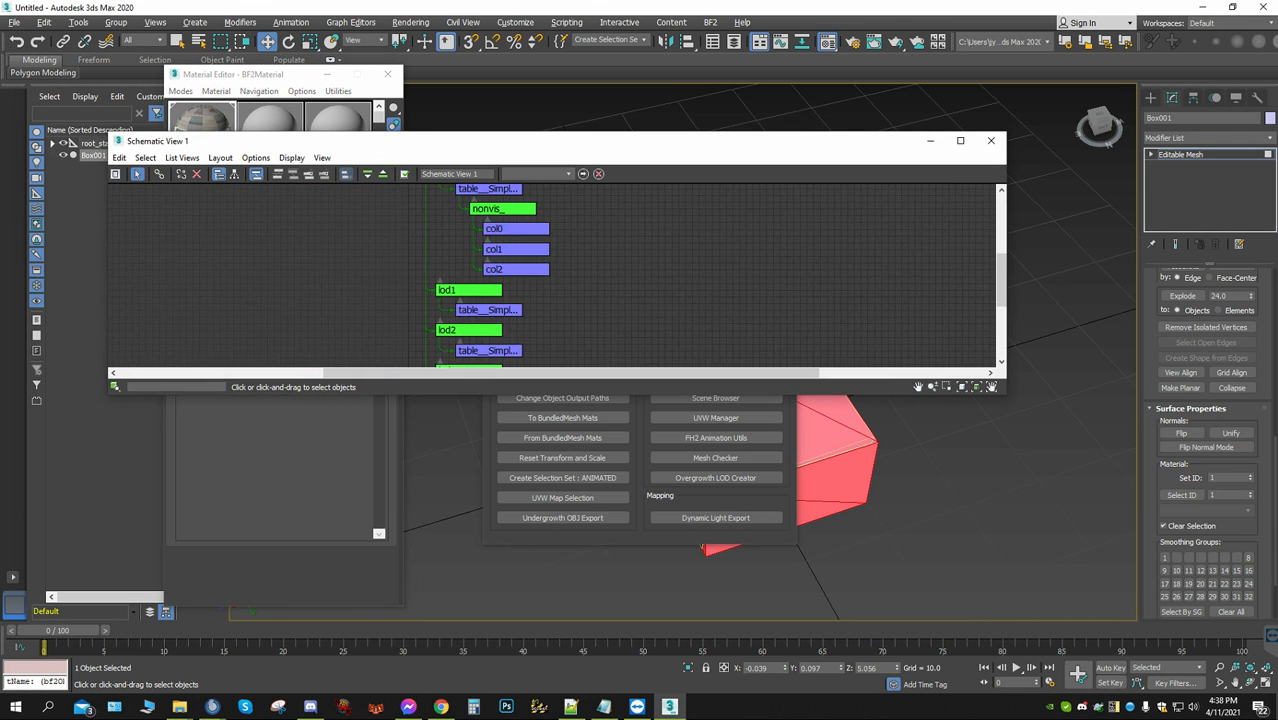
# Link Box001 to the nonvis_ node under lod0 in the Schematic View hierarchy
pyautogui.scroll(5, 662, 272)
pyautogui.moveTo(662, 272); pyautogui.dragTo(671, 316, button='middle')
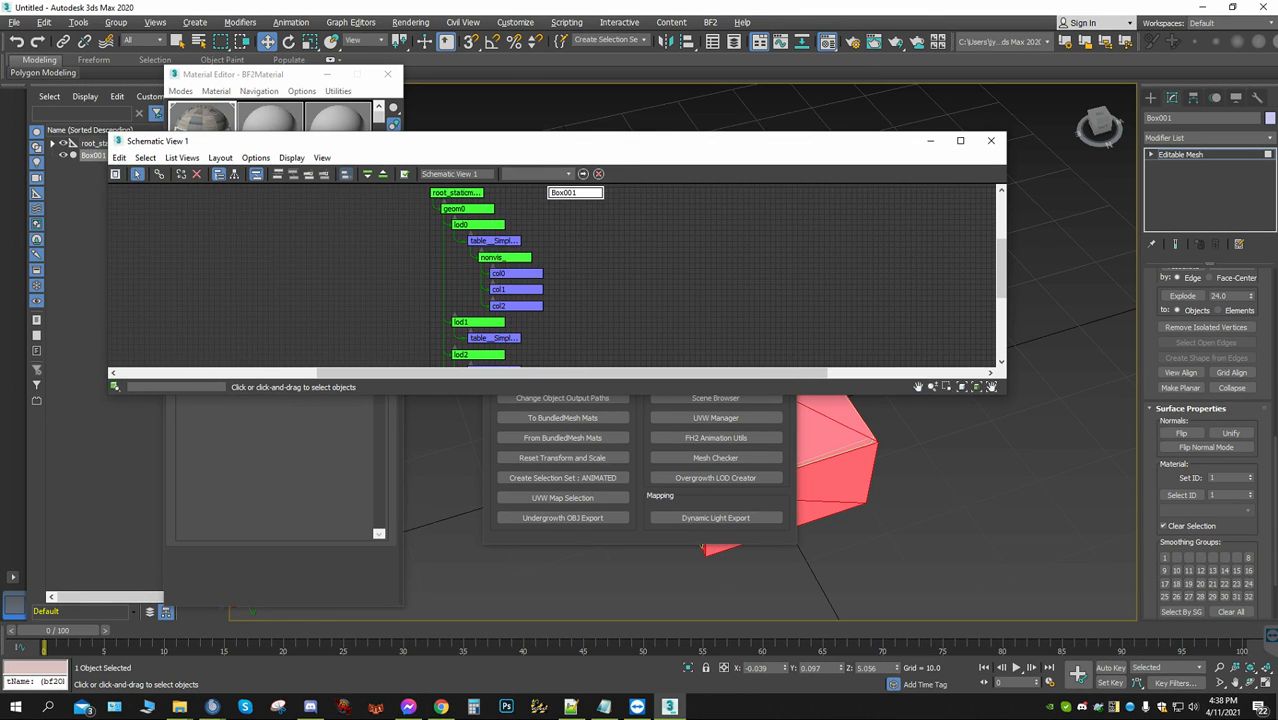
pyautogui.rightClick(578, 195)
pyautogui.click(615, 210)
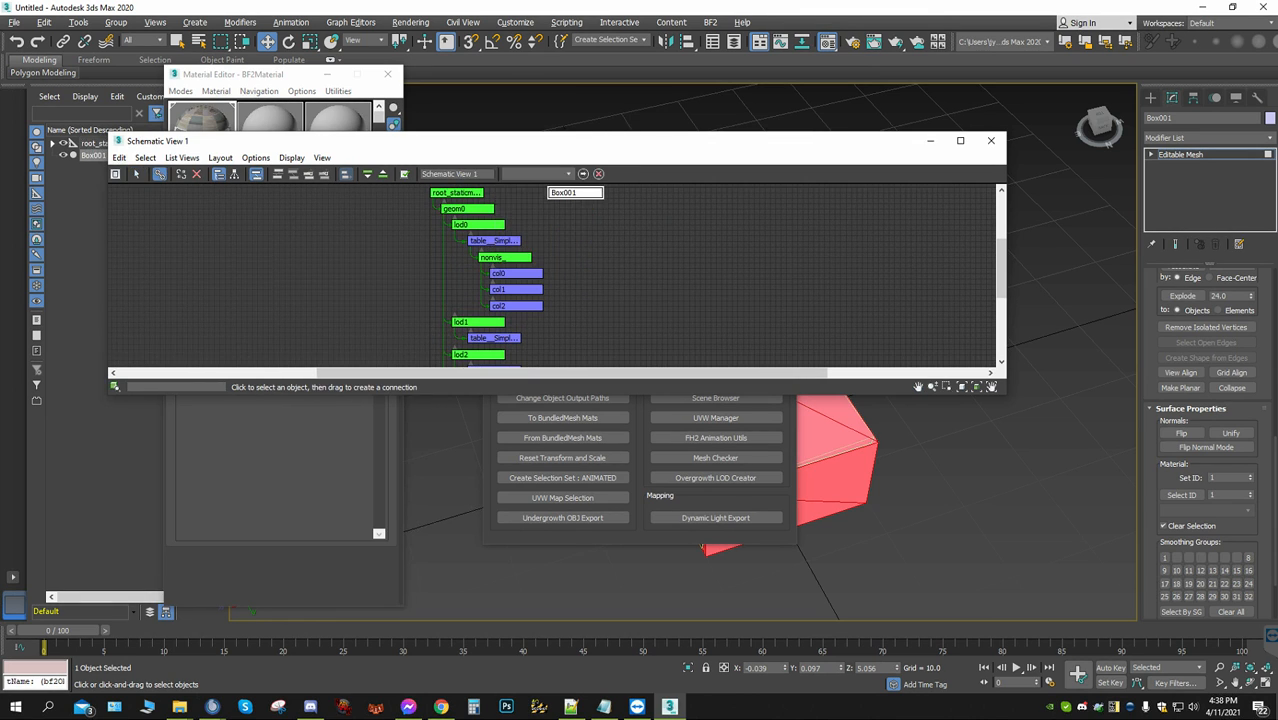
pyautogui.moveTo(578, 193); pyautogui.dragTo(512, 258)
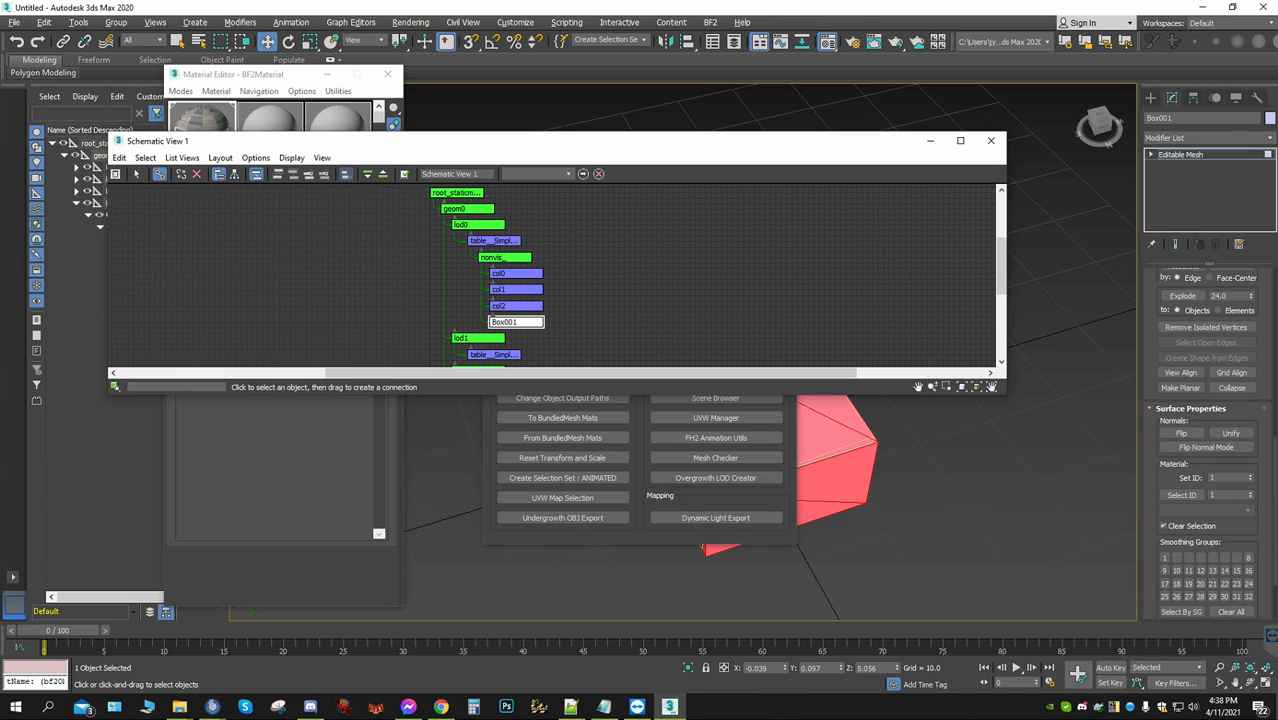
# Rename the linked Box001 node as col3 in the Schematic View
pyautogui.click(137, 174)
pyautogui.click(515, 322)
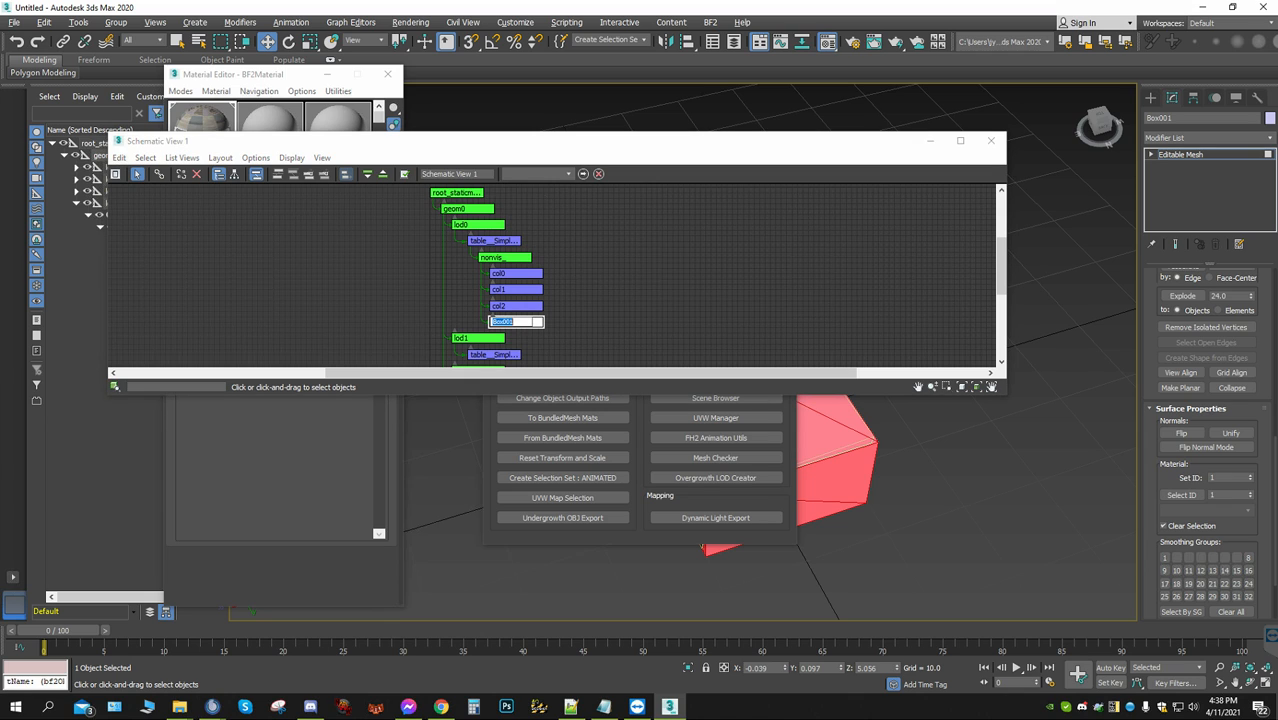
pyautogui.write('col3')
pyautogui.moveTo(515, 322); pyautogui.dragTo(515, 325, button='middle')
# Select all nodes in the Schematic View and assign BF2Material to the selection
pyautogui.scroll(-3, 688, 332)
pyautogui.moveTo(688, 332); pyautogui.dragTo(646, 251, button='middle')
pyautogui.moveTo(671, 322); pyautogui.dragTo(521, 184)
pyautogui.click(270, 75)
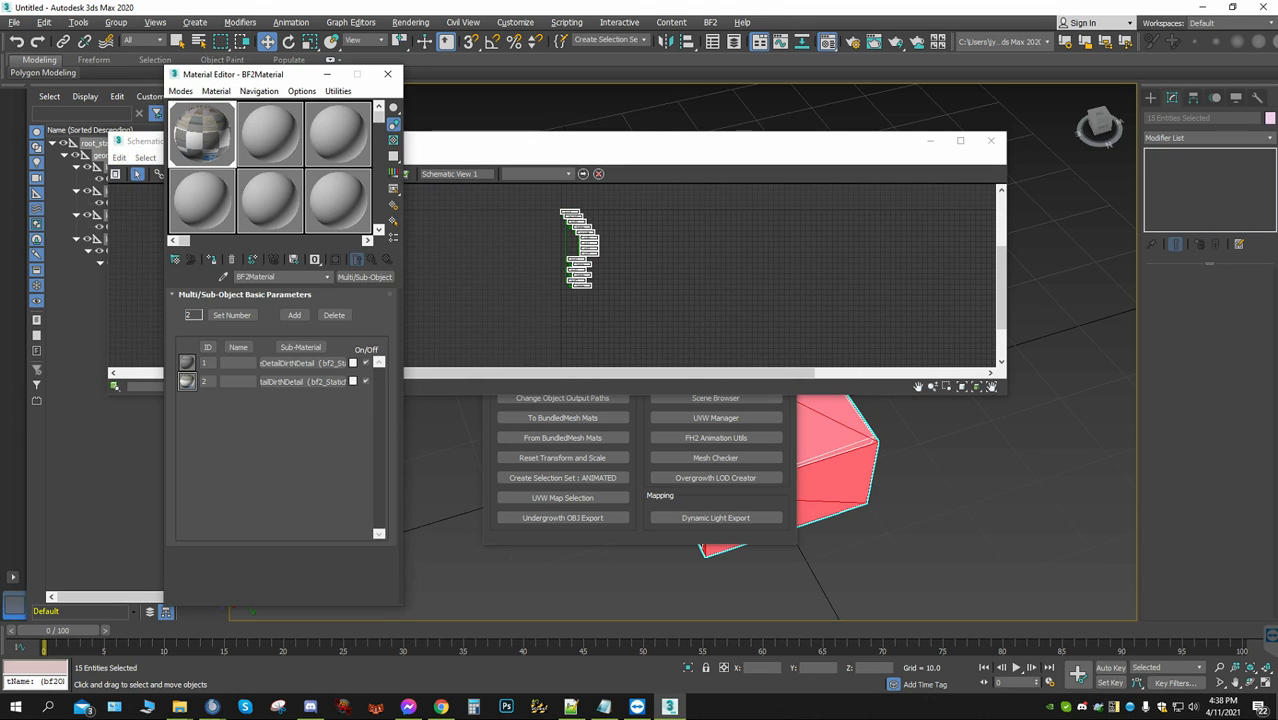
pyautogui.click(211, 259)
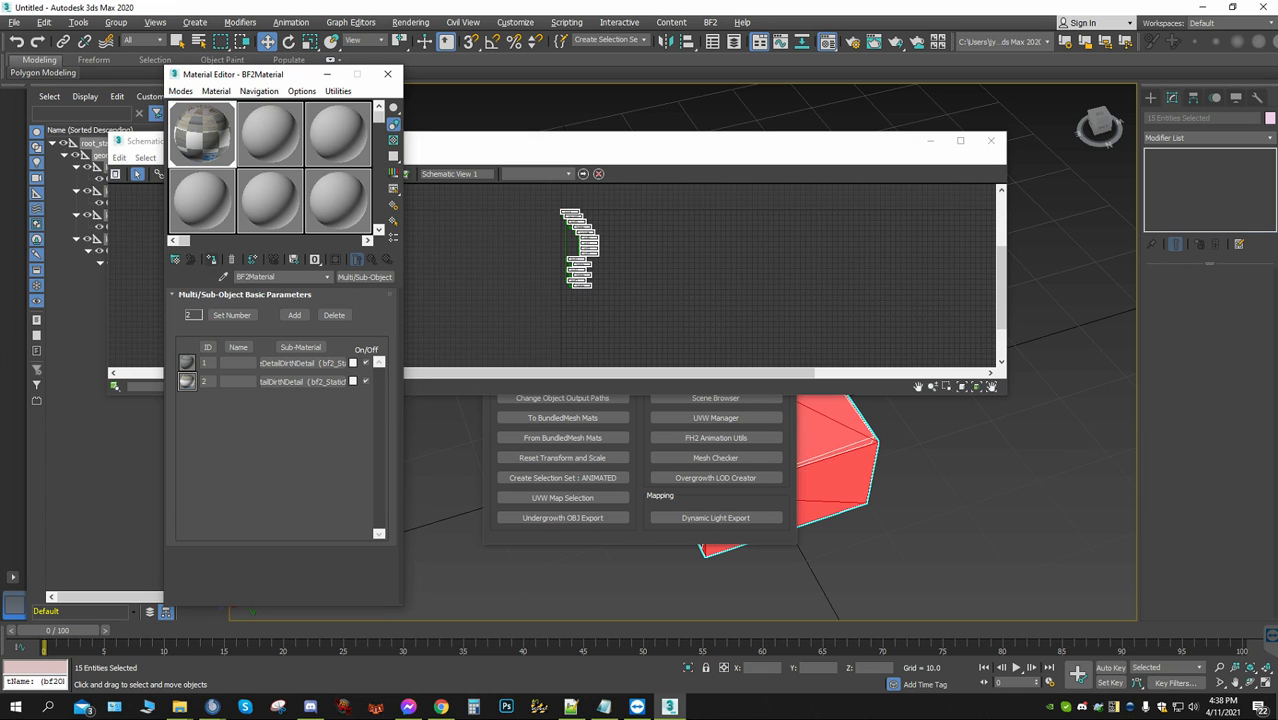
# Export the table object with BF2 Exporter, using staticobjects/col3 as the objects sub-folder path and refreshing the object first
pyautogui.click(710, 22)
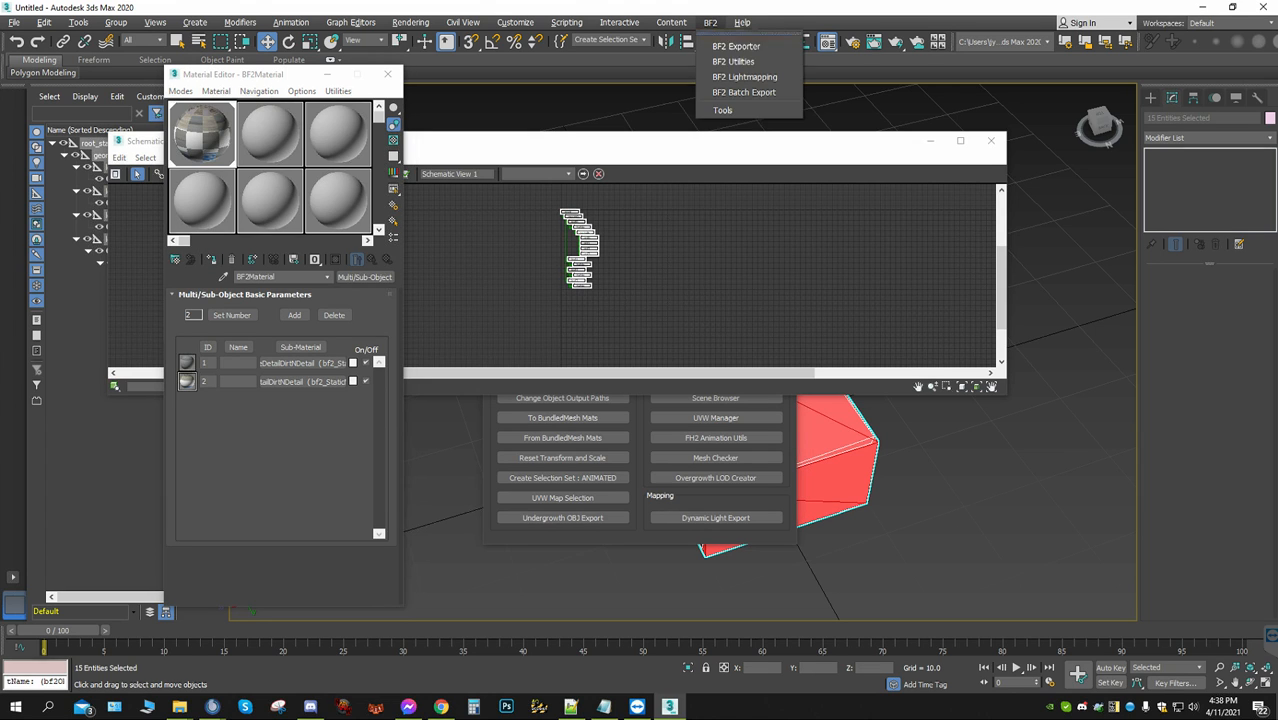
pyautogui.click(735, 44)
pyautogui.click(635, 295)
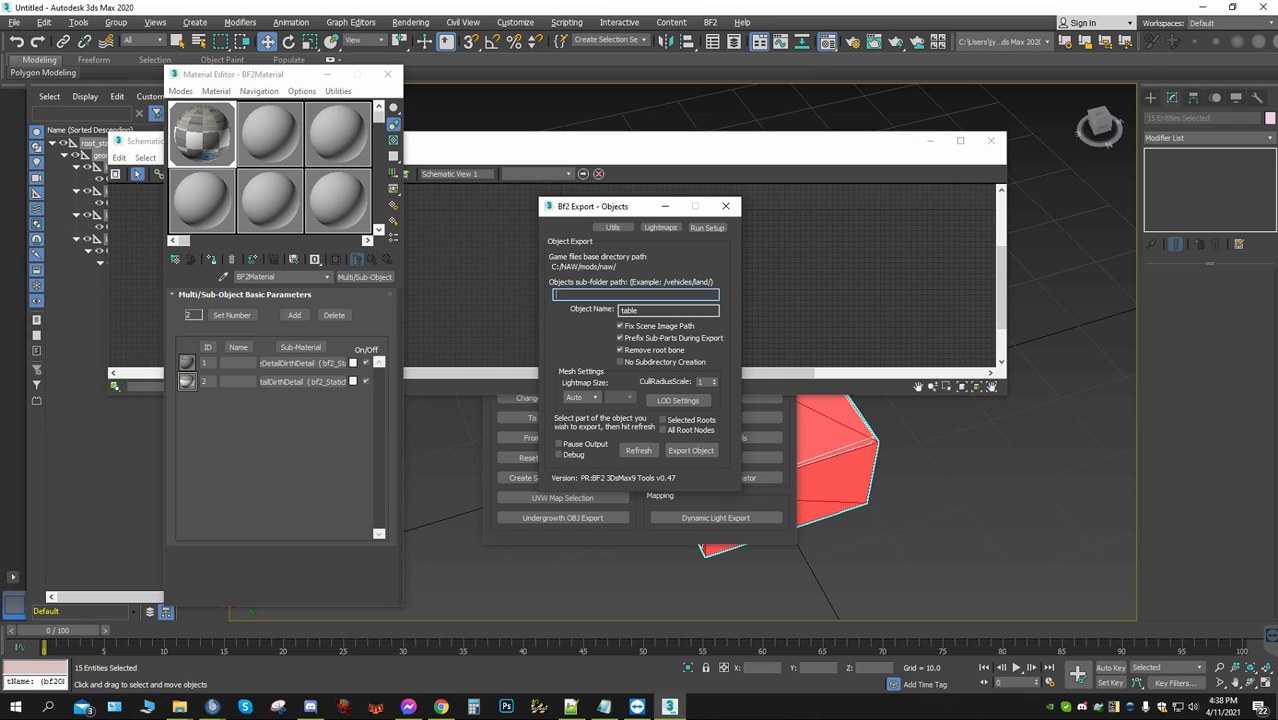
pyautogui.write('staticobjects/coll')
pyautogui.click(638, 451)
pyautogui.click(690, 450)
# Switch to File Explorer and open the exported Meshes folder at naw/objects/staticobjects/col3/table
pyautogui.moveTo(179, 707)
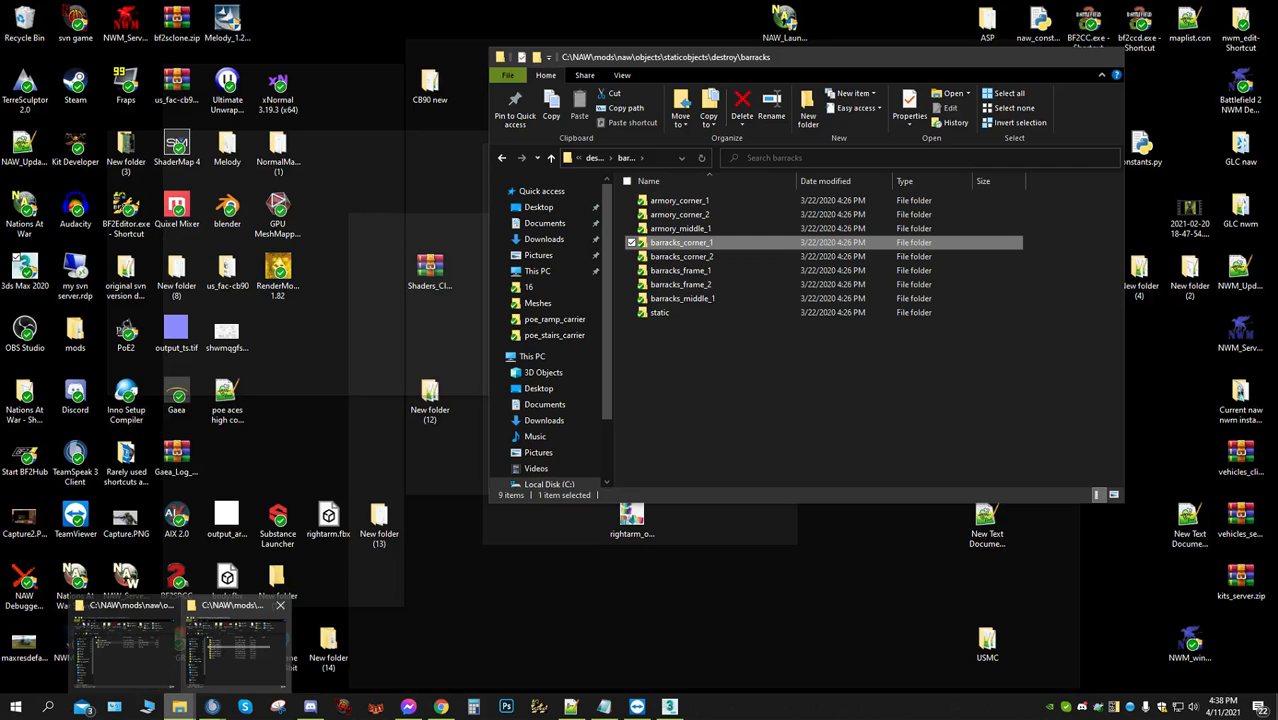
pyautogui.click(235, 648)
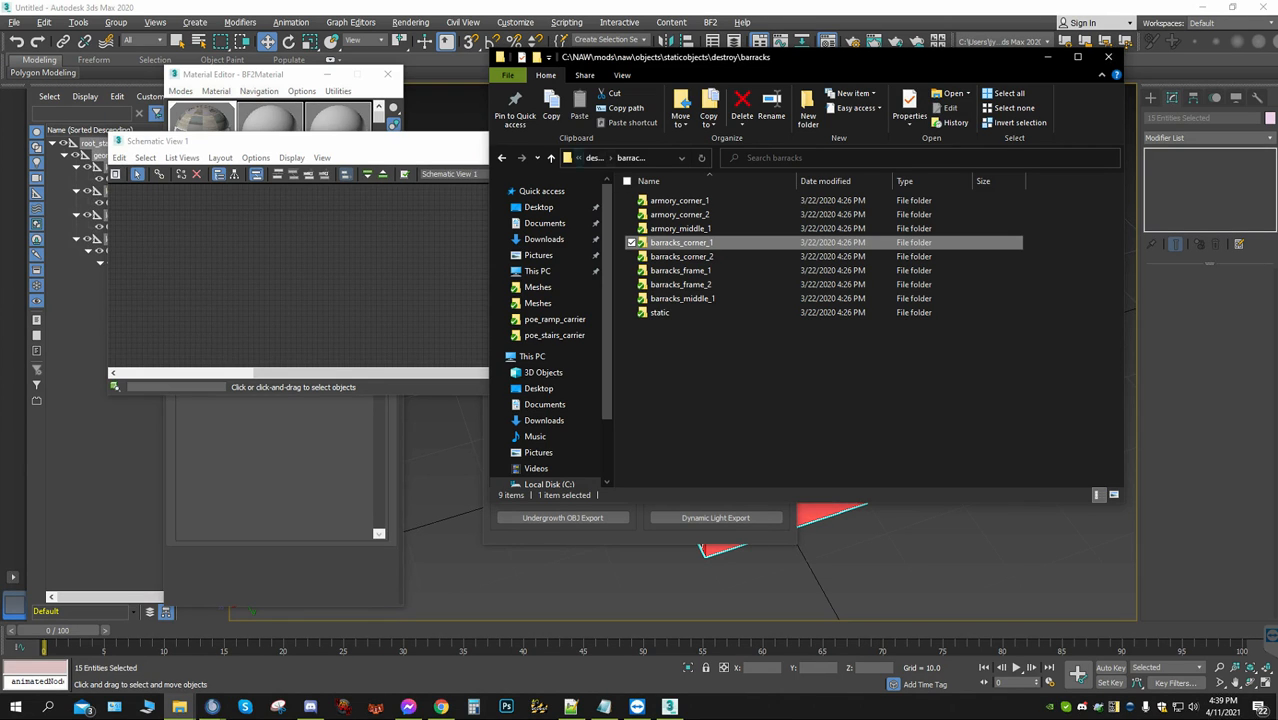
pyautogui.click(551, 158)
pyautogui.click(551, 158)
pyautogui.click(551, 158)
pyautogui.click(551, 158)
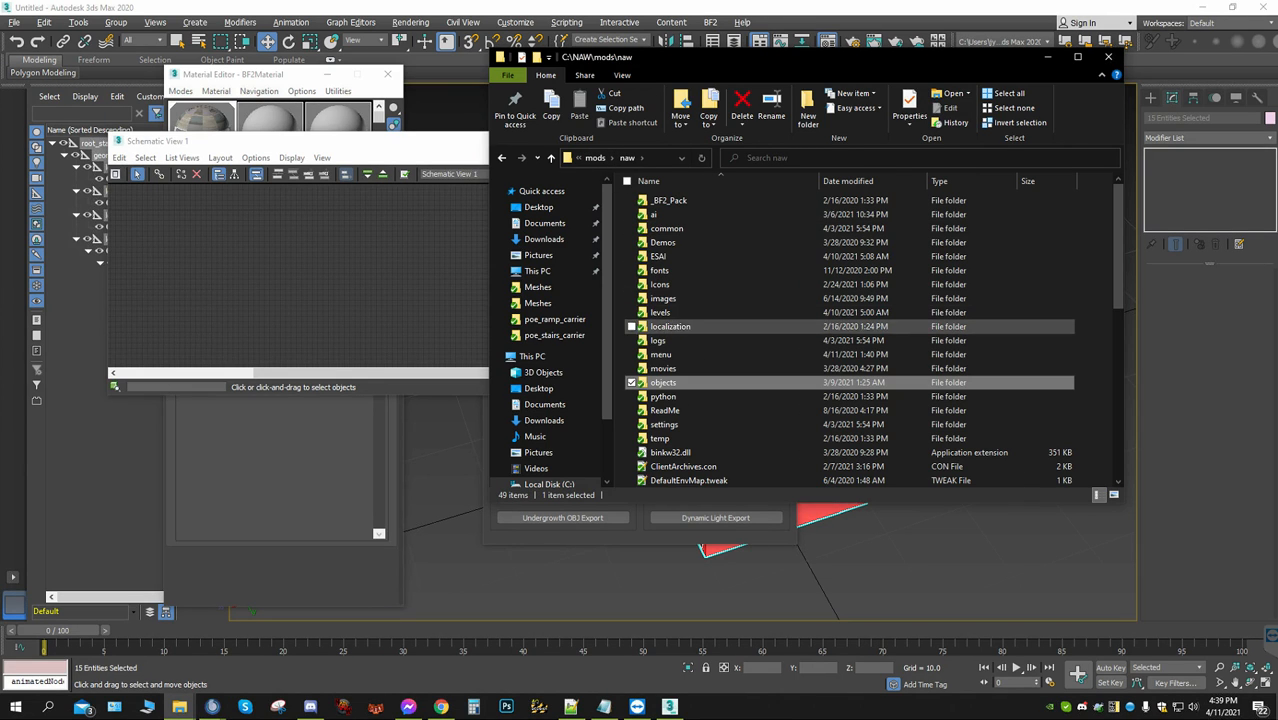
pyautogui.doubleClick(663, 382)
pyautogui.click(672, 298)
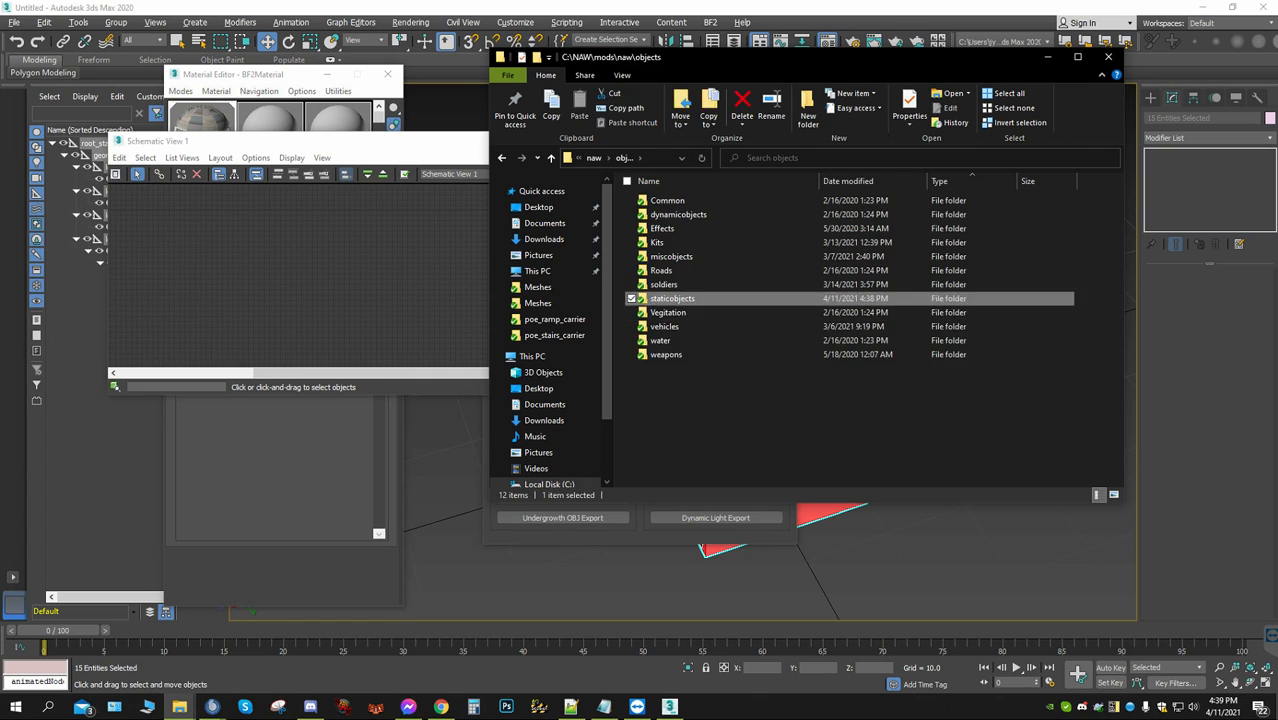
pyautogui.doubleClick(672, 298)
pyautogui.scroll(-3, 660, 380)
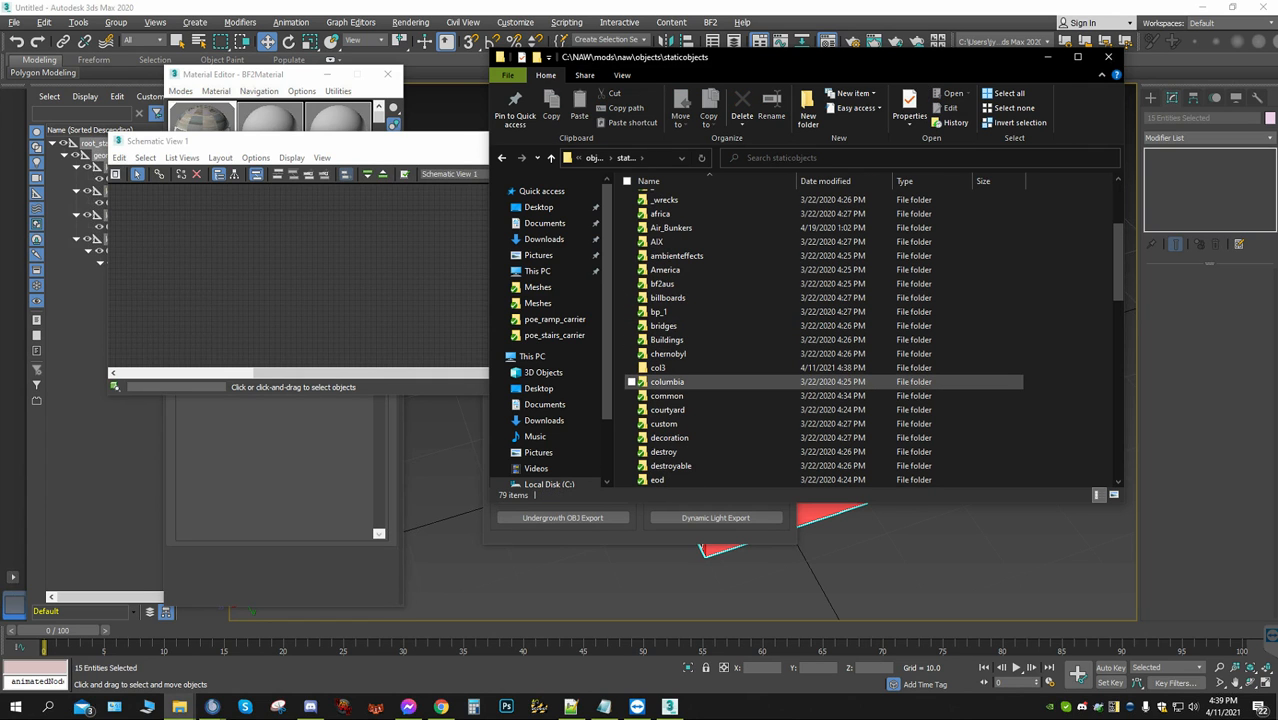
pyautogui.doubleClick(658, 367)
pyautogui.doubleClick(660, 200)
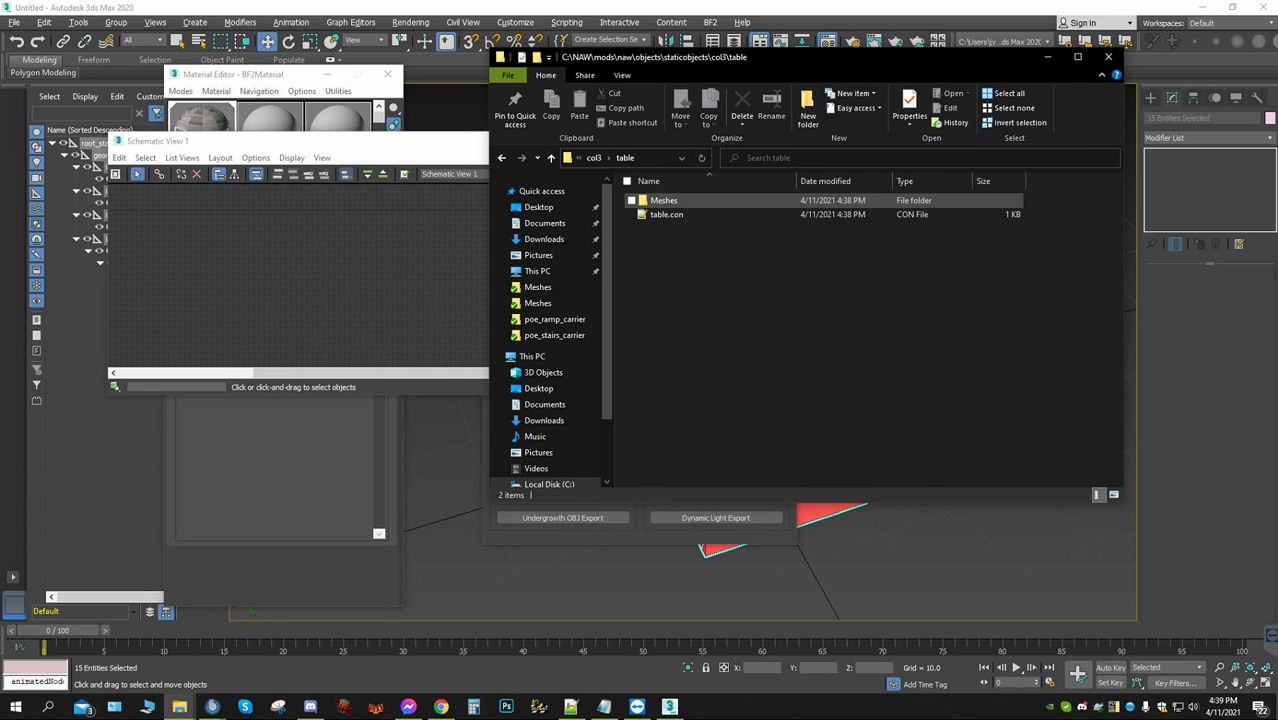
pyautogui.doubleClick(660, 200)
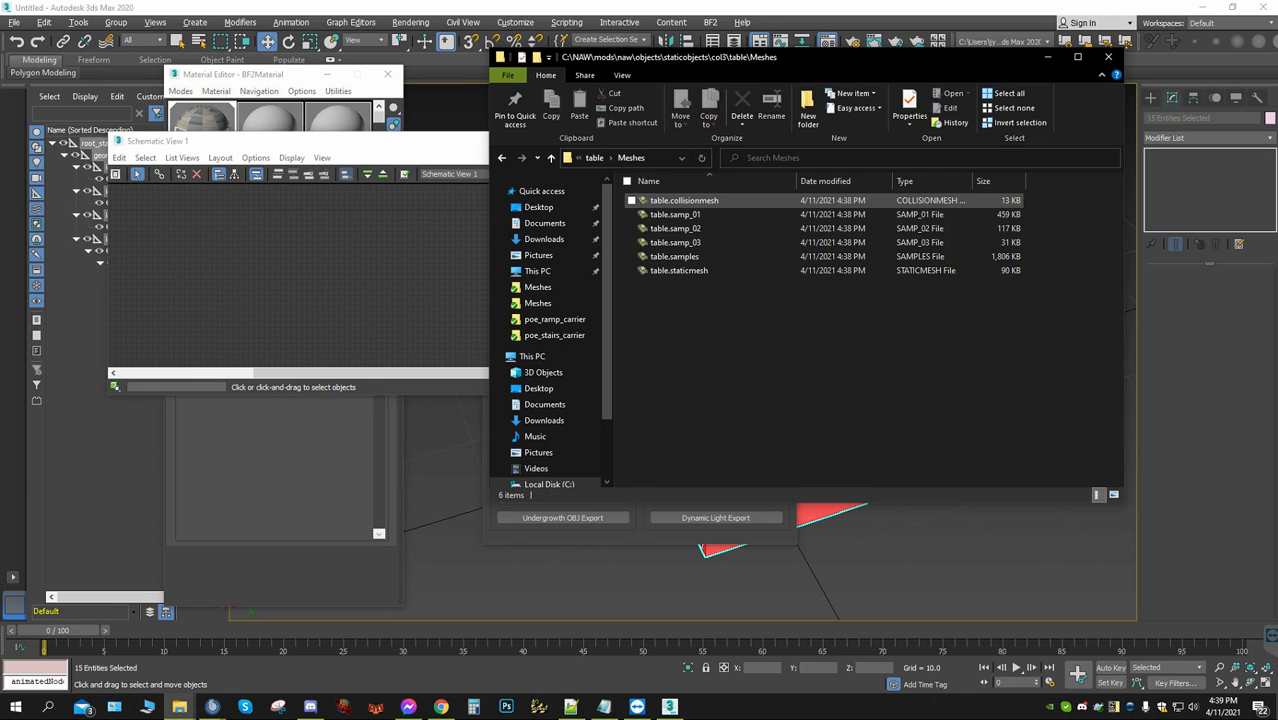
# Open the exported table.collisionmesh in BfMeshView, inspect the Col 3 (AI) mesh, and close the viewer
pyautogui.doubleClick(672, 200)
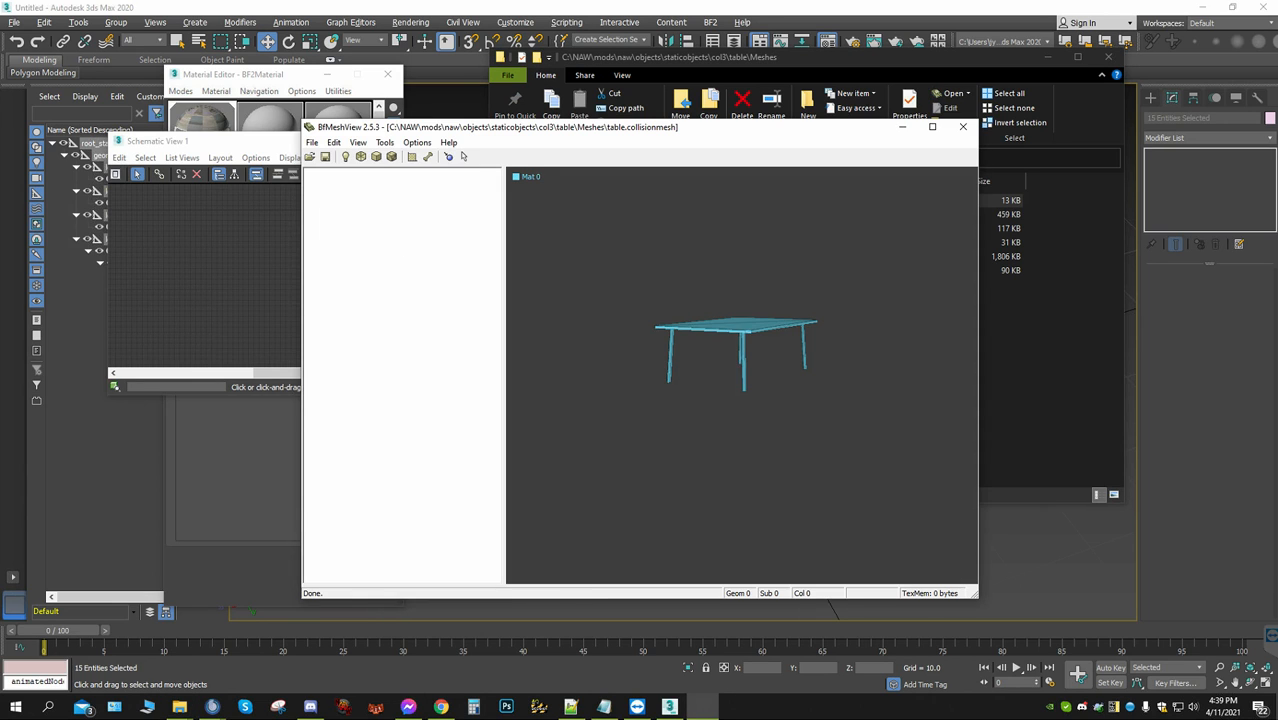
pyautogui.click(381, 248)
pyautogui.moveTo(720, 340); pyautogui.dragTo(736, 392)
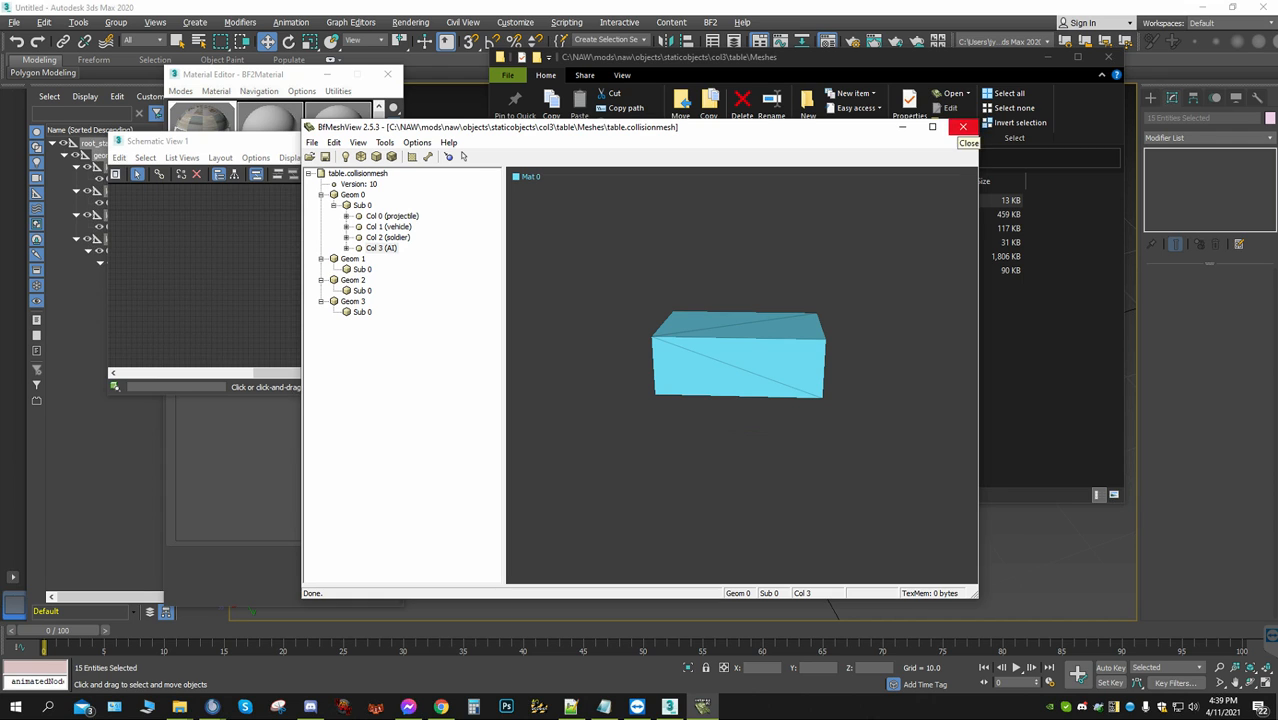
pyautogui.click(962, 127)
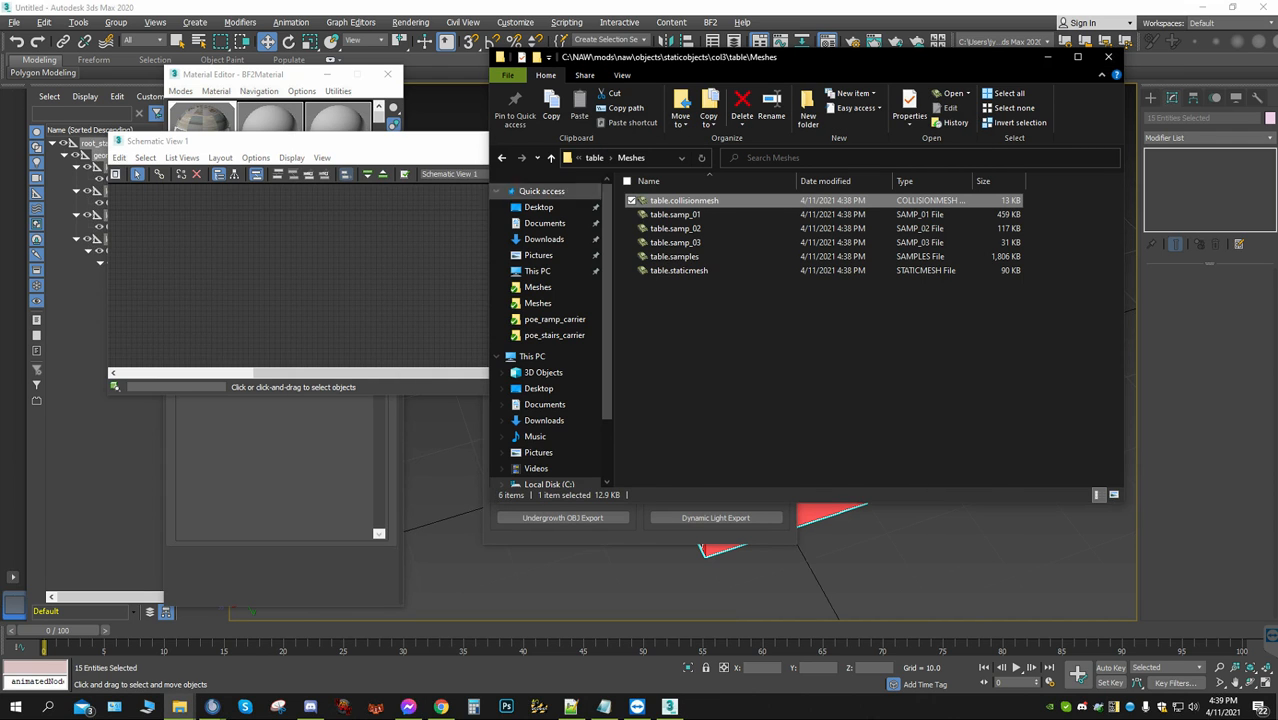
# Copy the exported table.collisionmesh and return to the staticobjects folder
pyautogui.rightClick(668, 201)
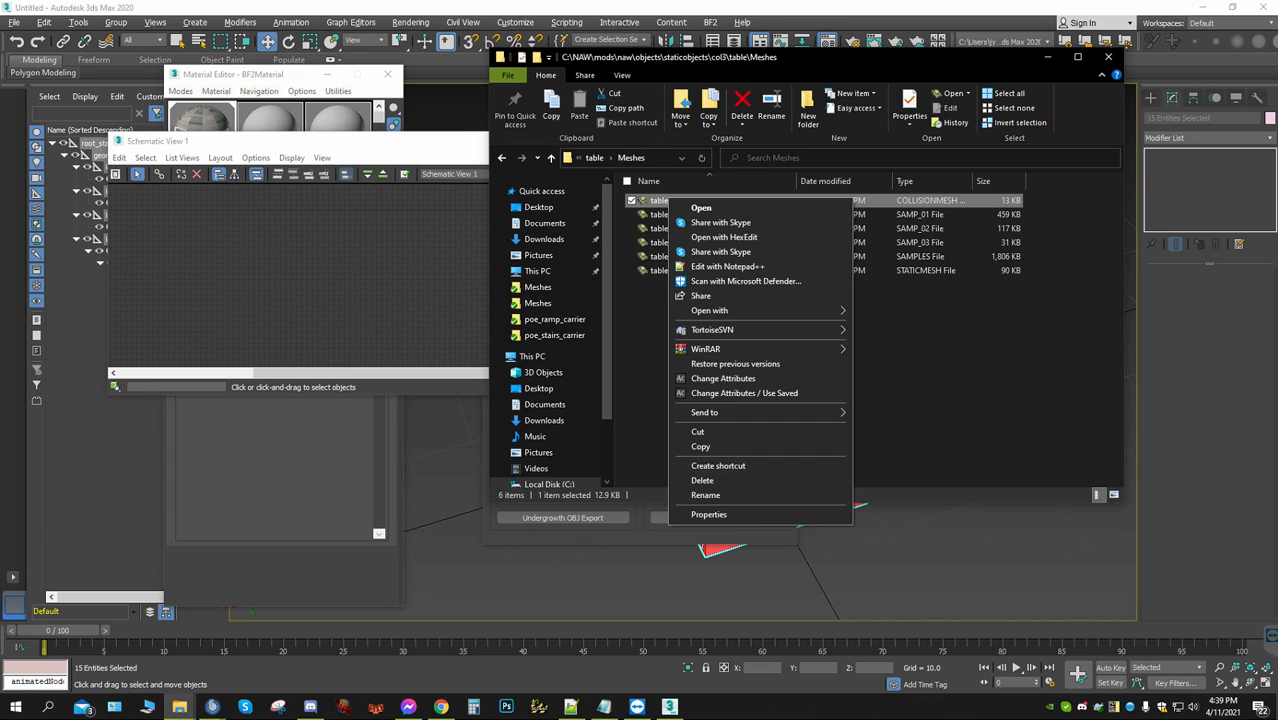
pyautogui.click(700, 446)
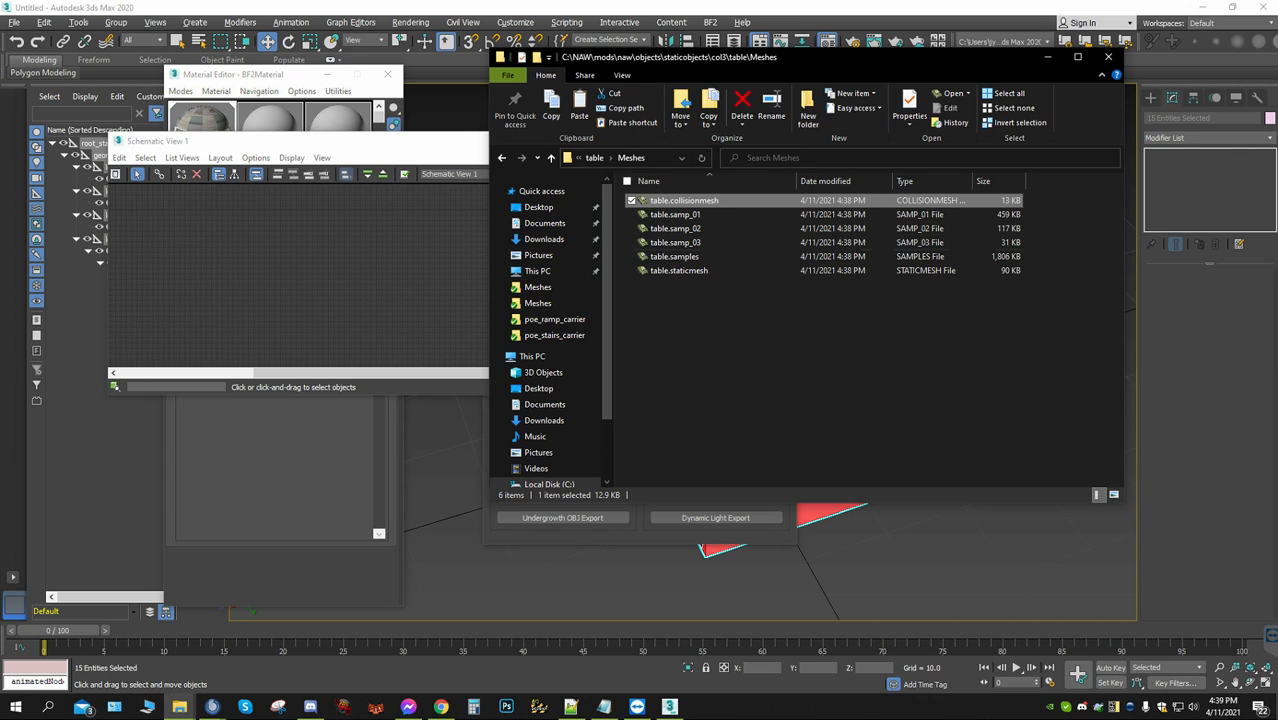
pyautogui.click(595, 158)
pyautogui.click(595, 158)
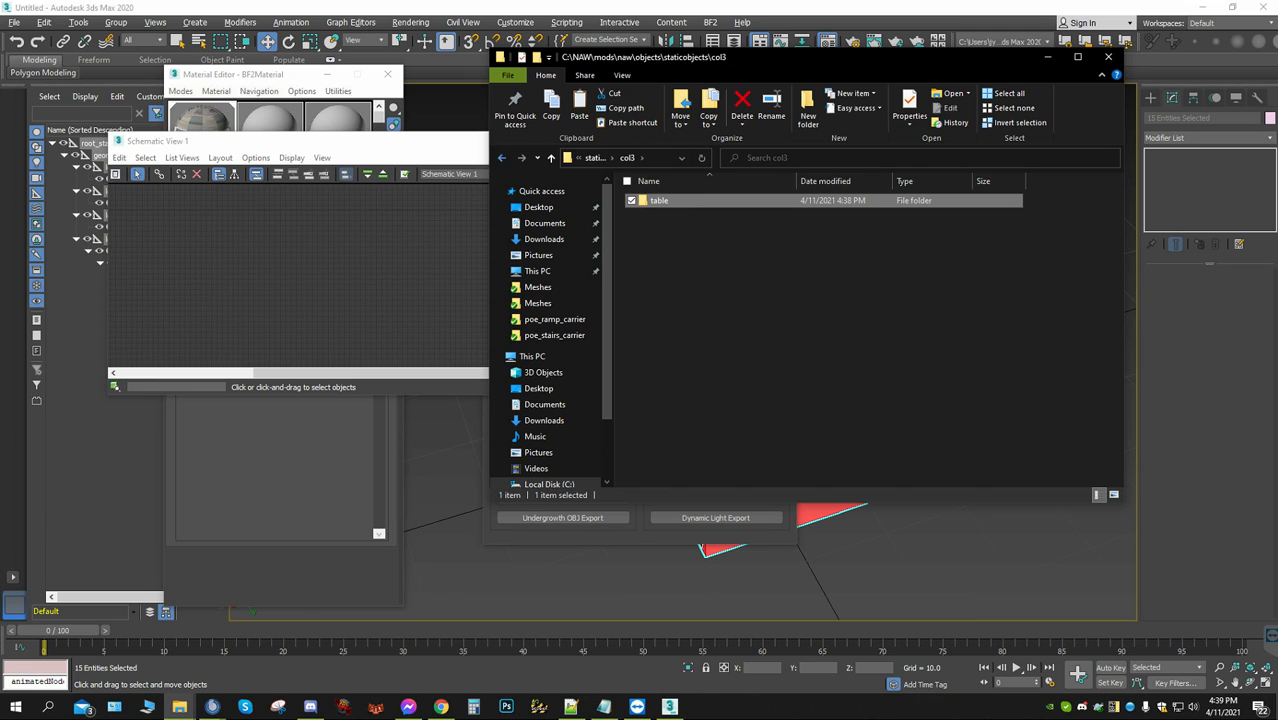
pyautogui.click(502, 158)
pyautogui.click(502, 158)
pyautogui.click(502, 158)
pyautogui.click(502, 158)
pyautogui.click(502, 158)
pyautogui.click(502, 158)
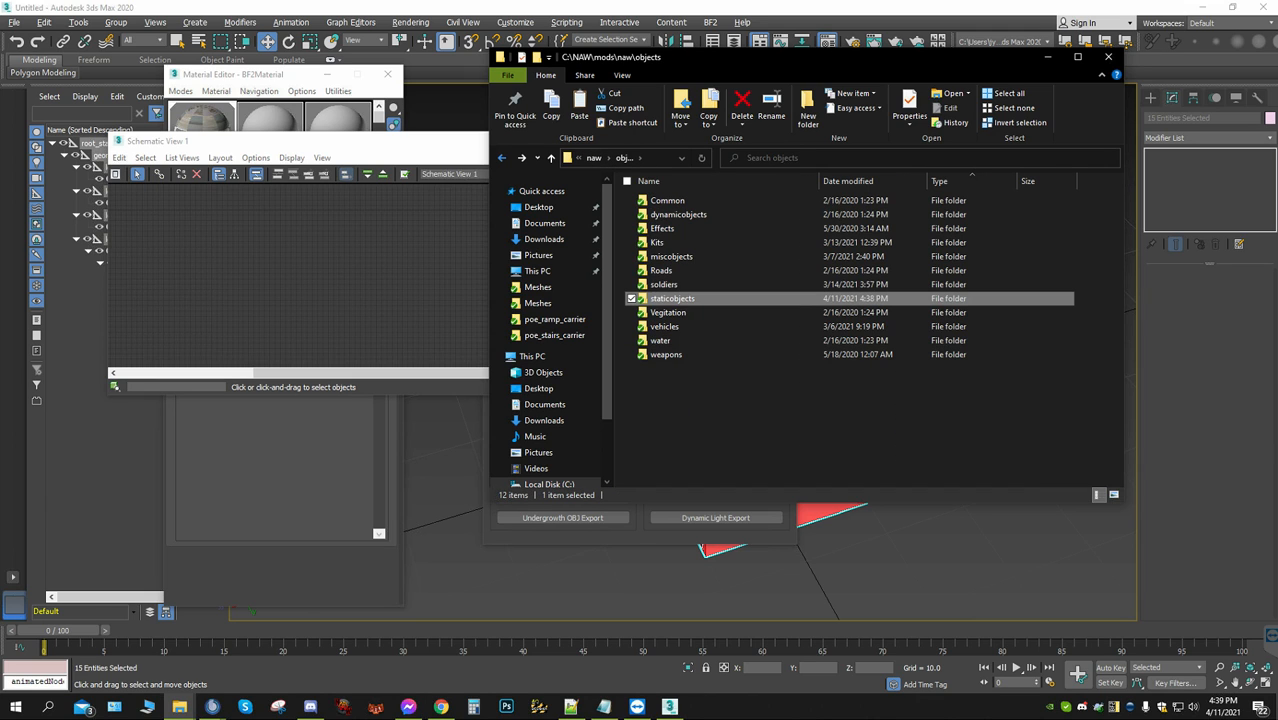
pyautogui.click(502, 158)
pyautogui.click(502, 158)
pyautogui.click(502, 158)
pyautogui.click(502, 158)
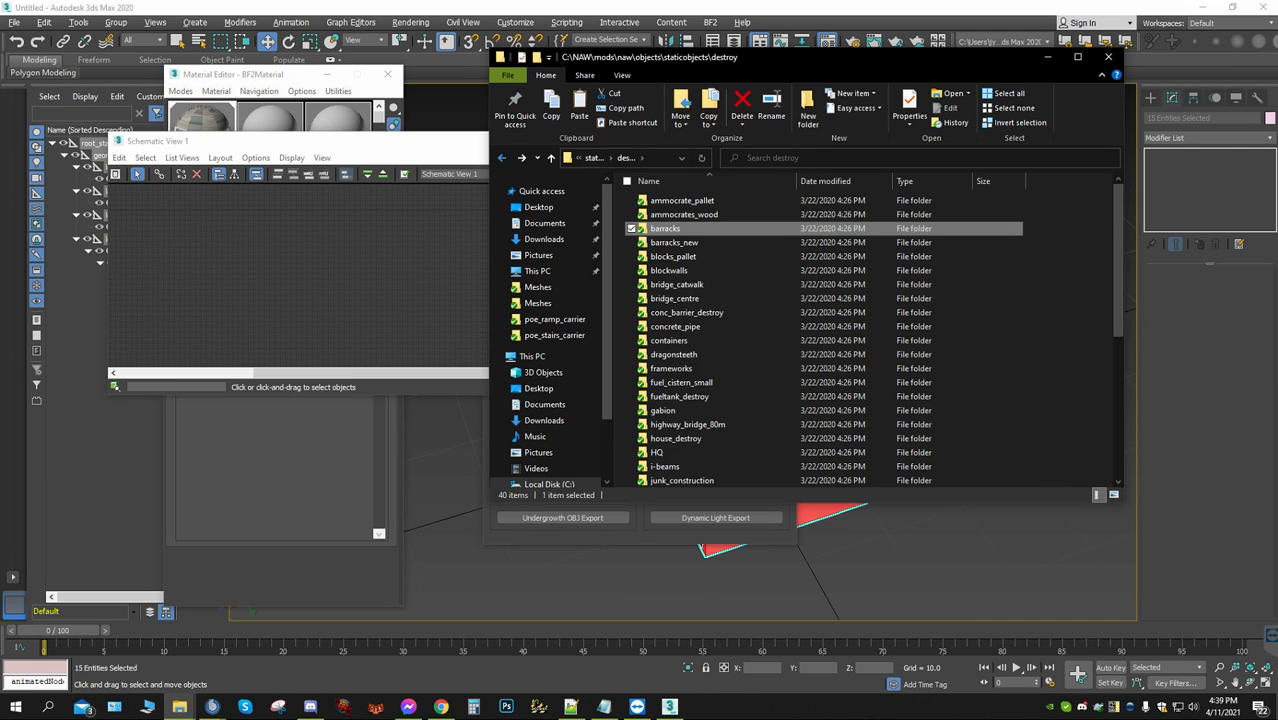
pyautogui.click(502, 158)
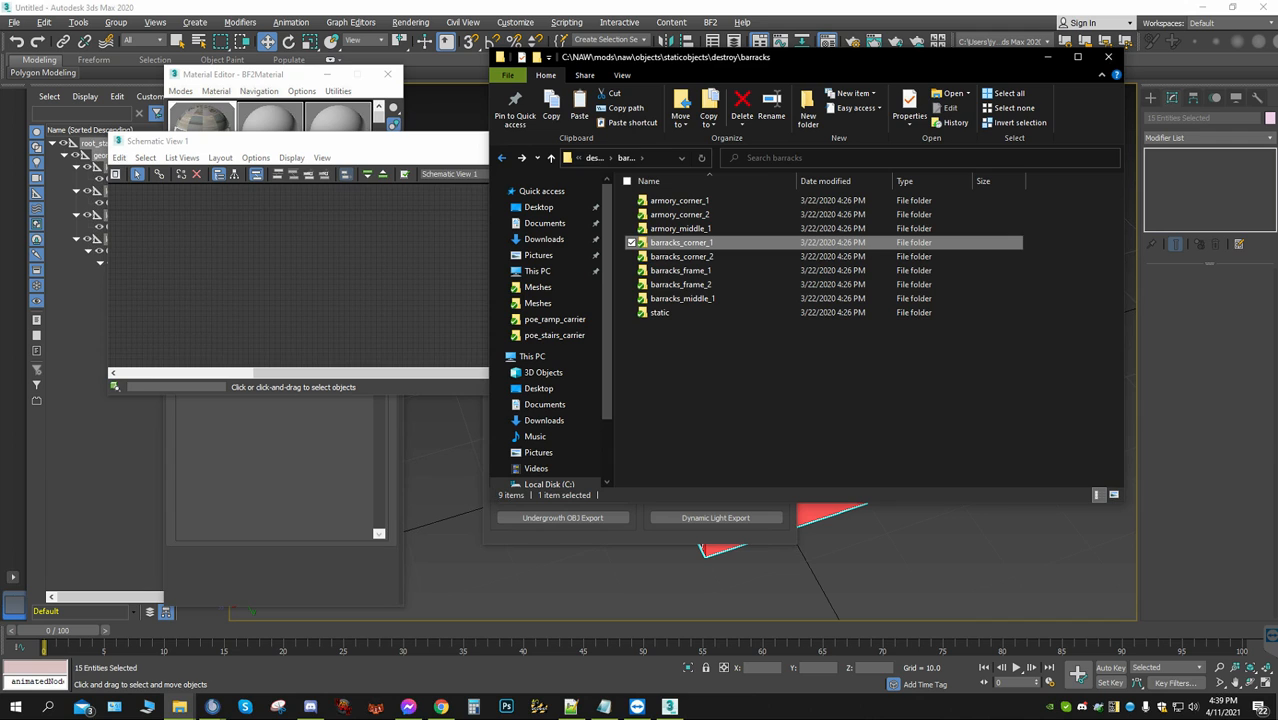
pyautogui.click(502, 158)
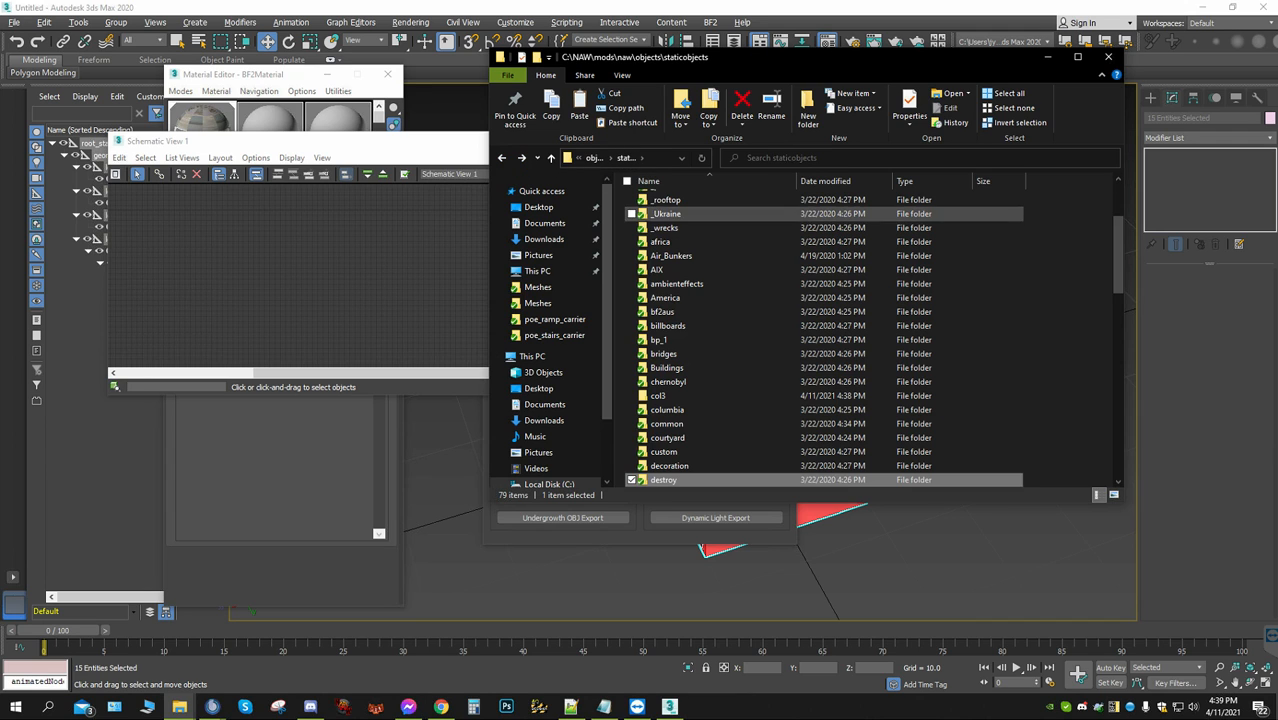
# Open the original table folder at _Ukraine/rural/details and check table.con in Notepad++, closing the editor again
pyautogui.doubleClick(685, 214)
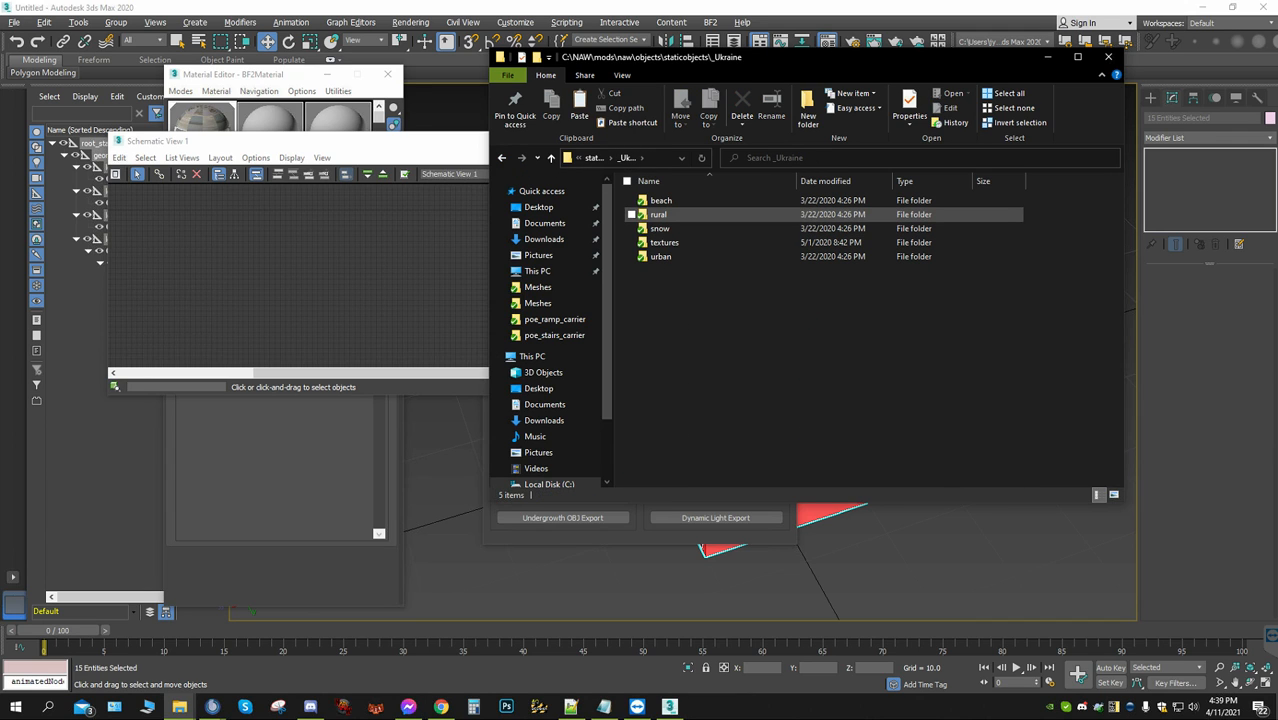
pyautogui.doubleClick(685, 214)
pyautogui.click(685, 229)
pyautogui.doubleClick(662, 229)
pyautogui.scroll(-7, 665, 326)
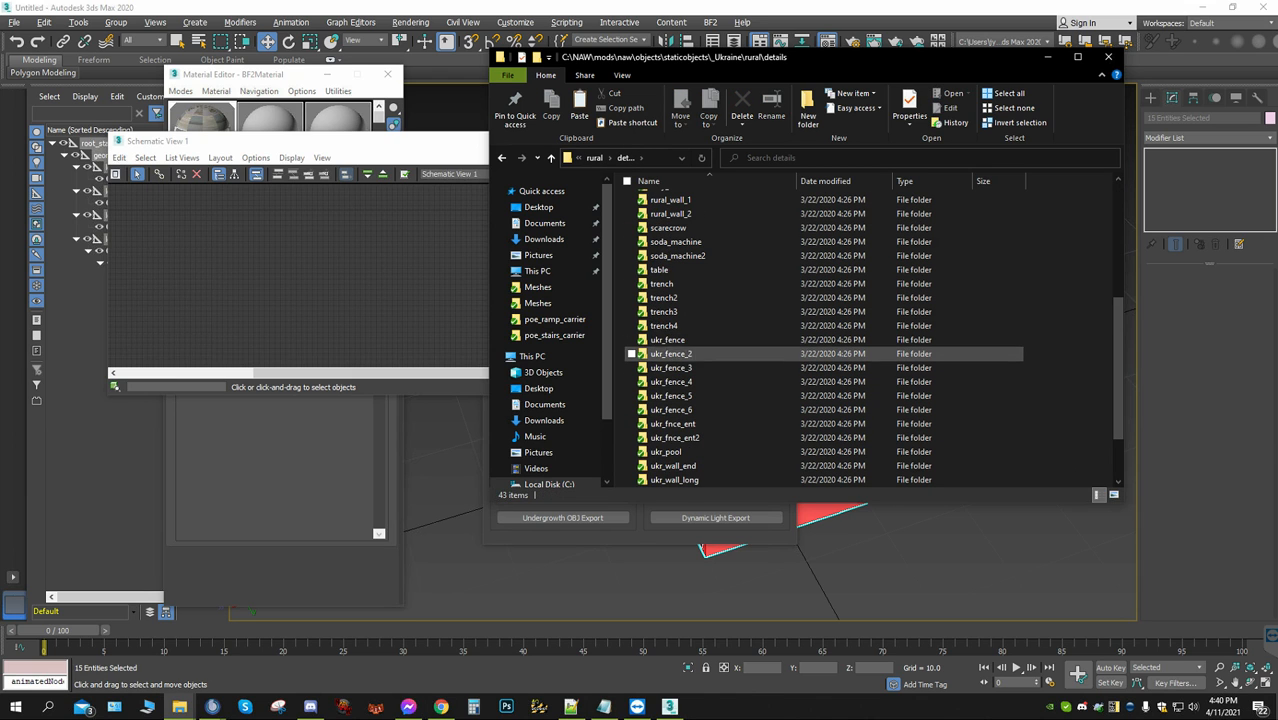
pyautogui.doubleClick(662, 284)
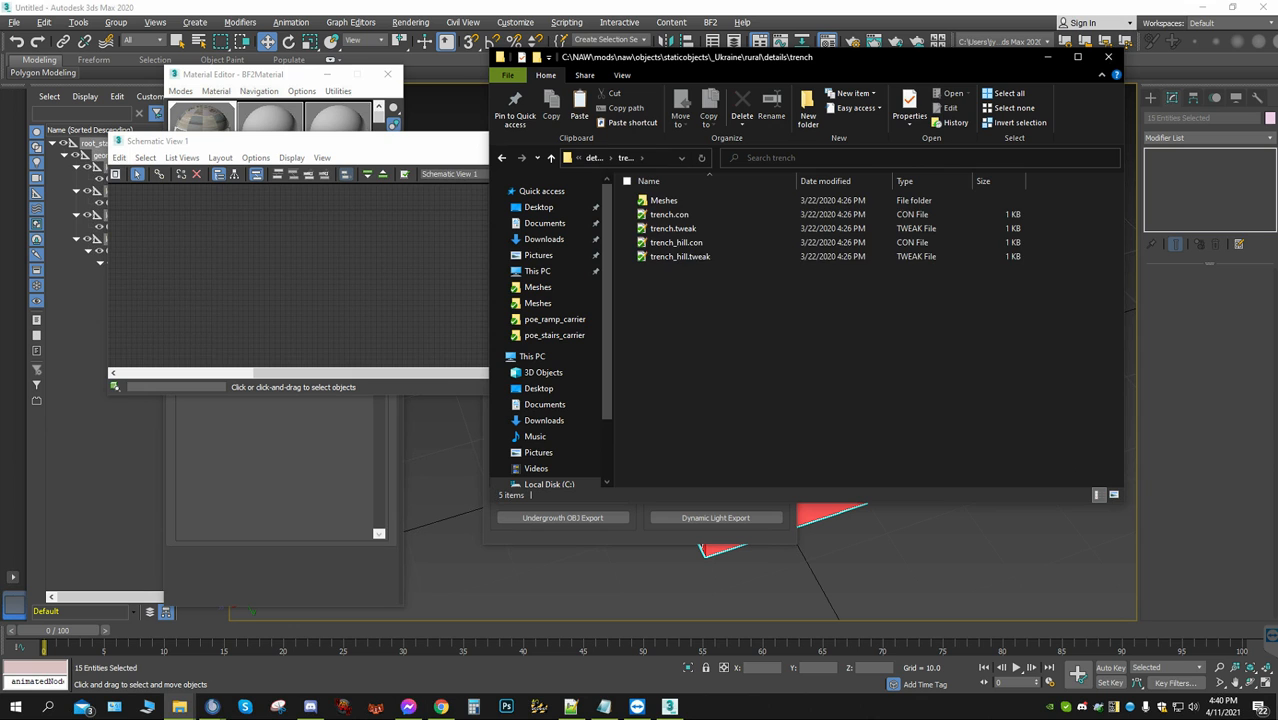
pyautogui.click(594, 157)
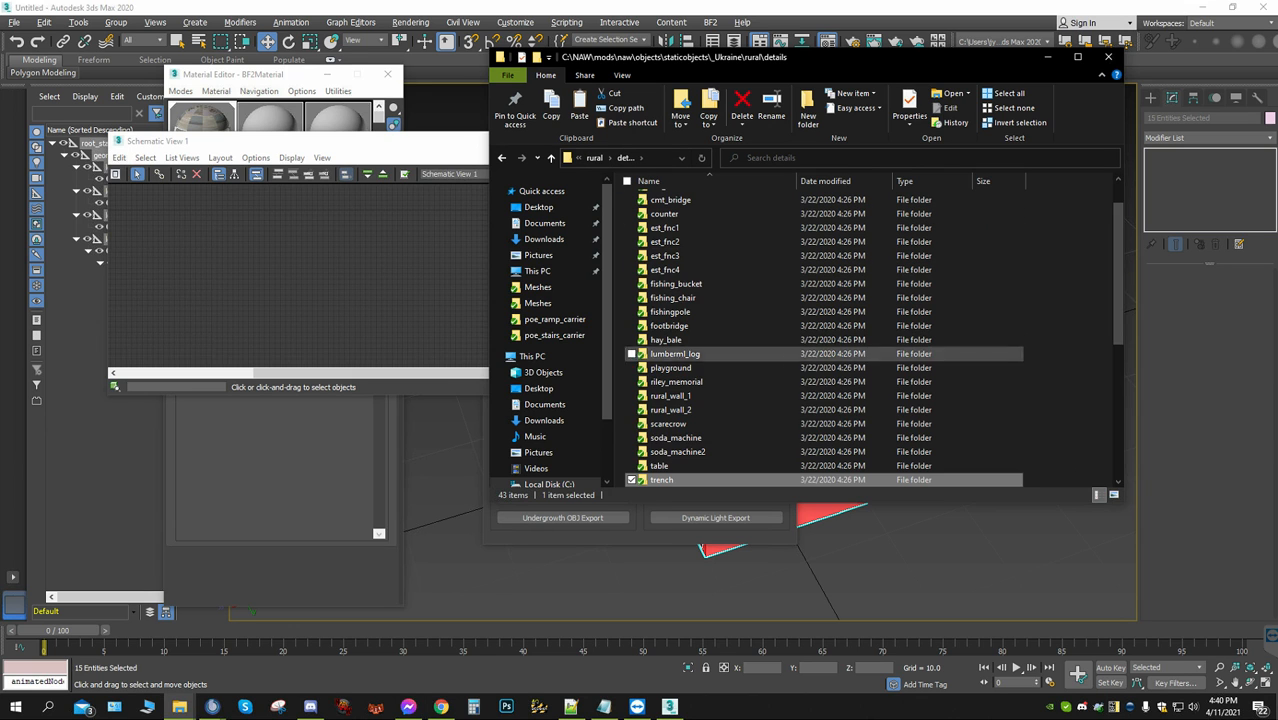
pyautogui.doubleClick(659, 466)
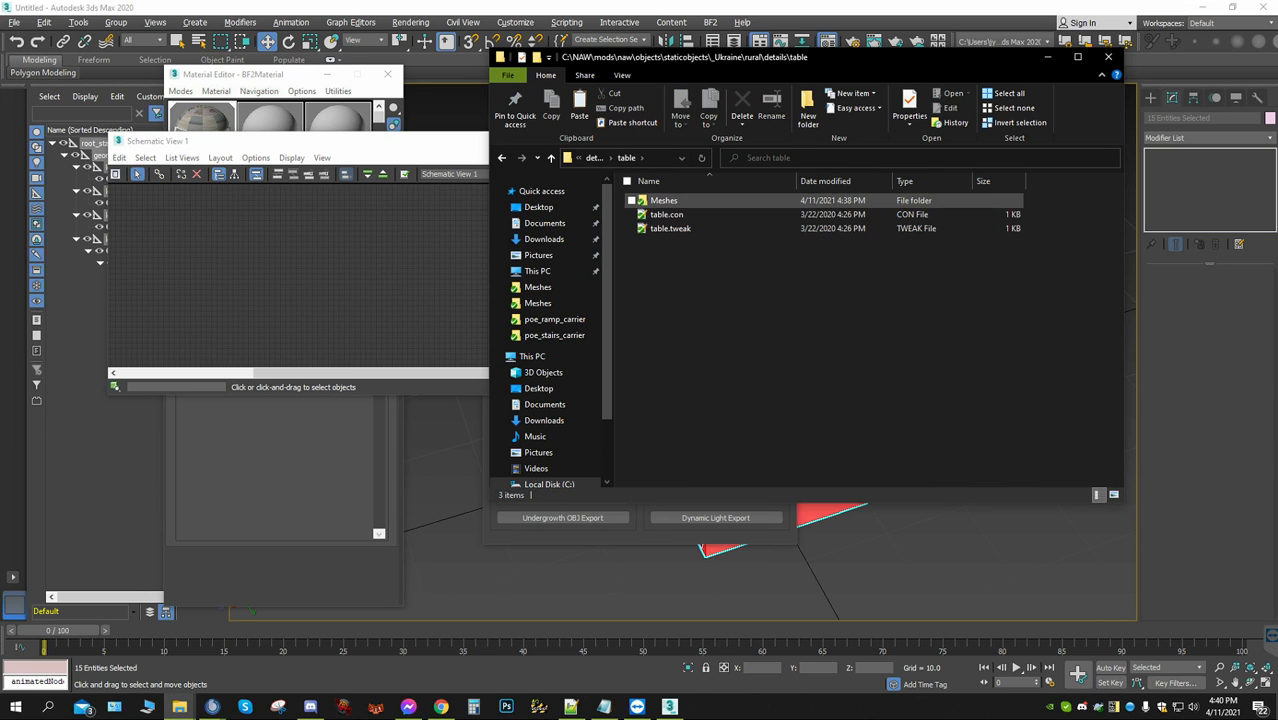
pyautogui.doubleClick(665, 214)
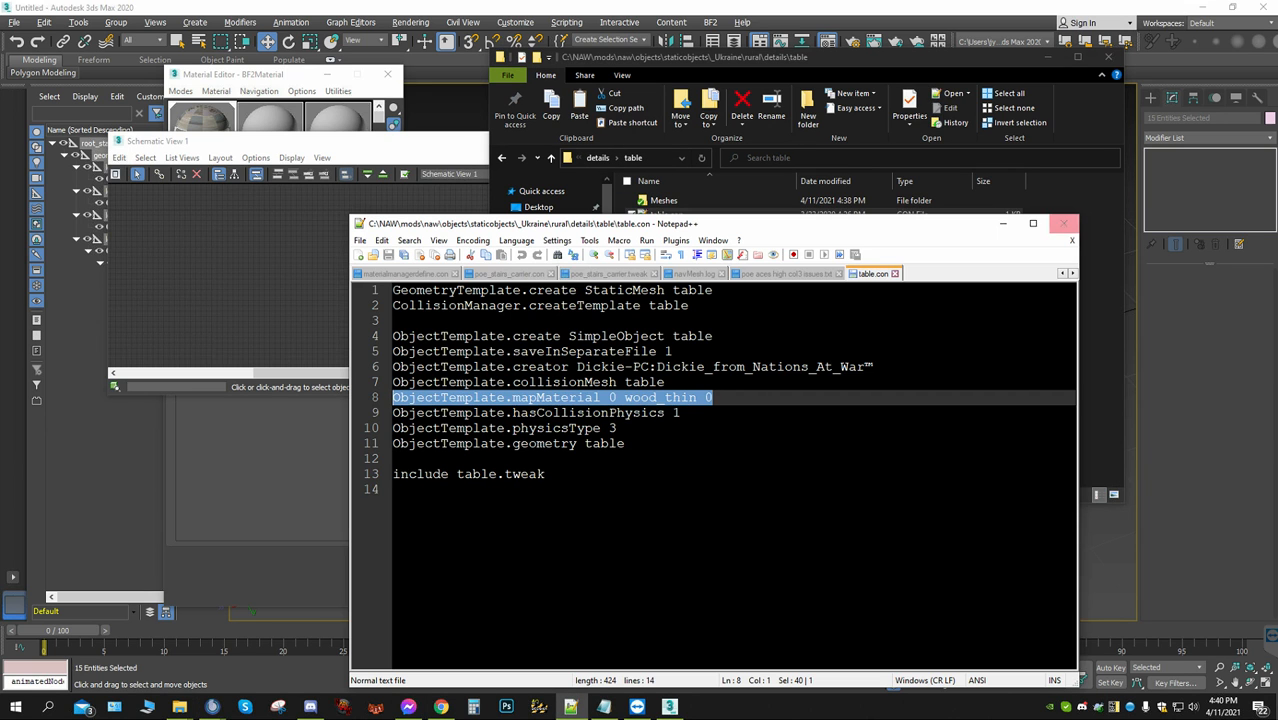
pyautogui.click(1063, 223)
# Paste the copied table.collisionmesh into the original table's Meshes folder, replacing the existing file
pyautogui.doubleClick(660, 199)
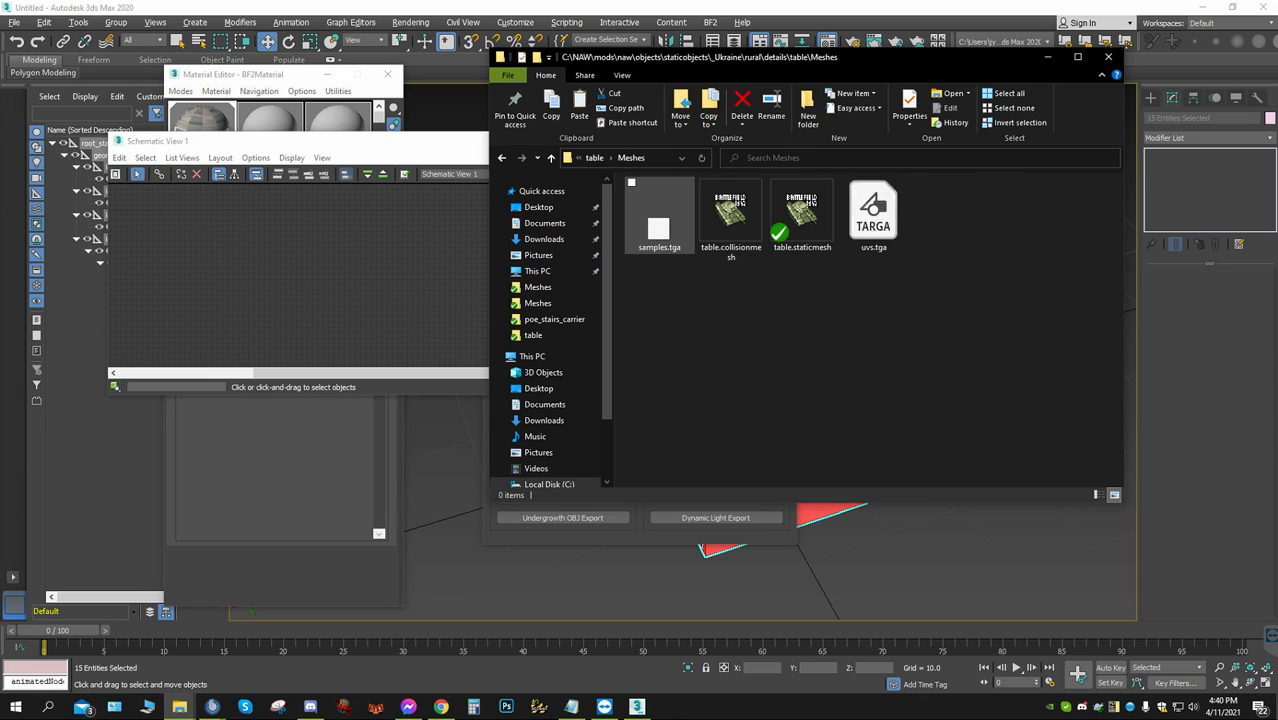
pyautogui.rightClick(773, 376)
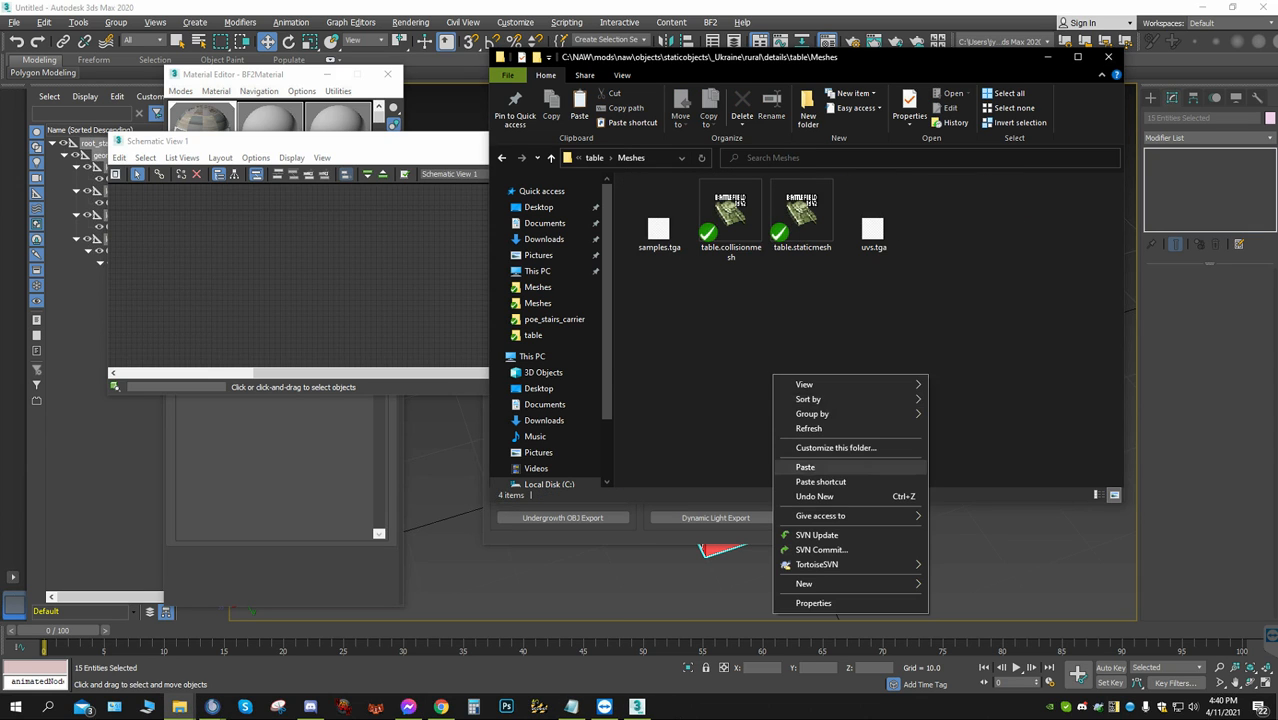
pyautogui.click(805, 467)
pyautogui.click(650, 256)
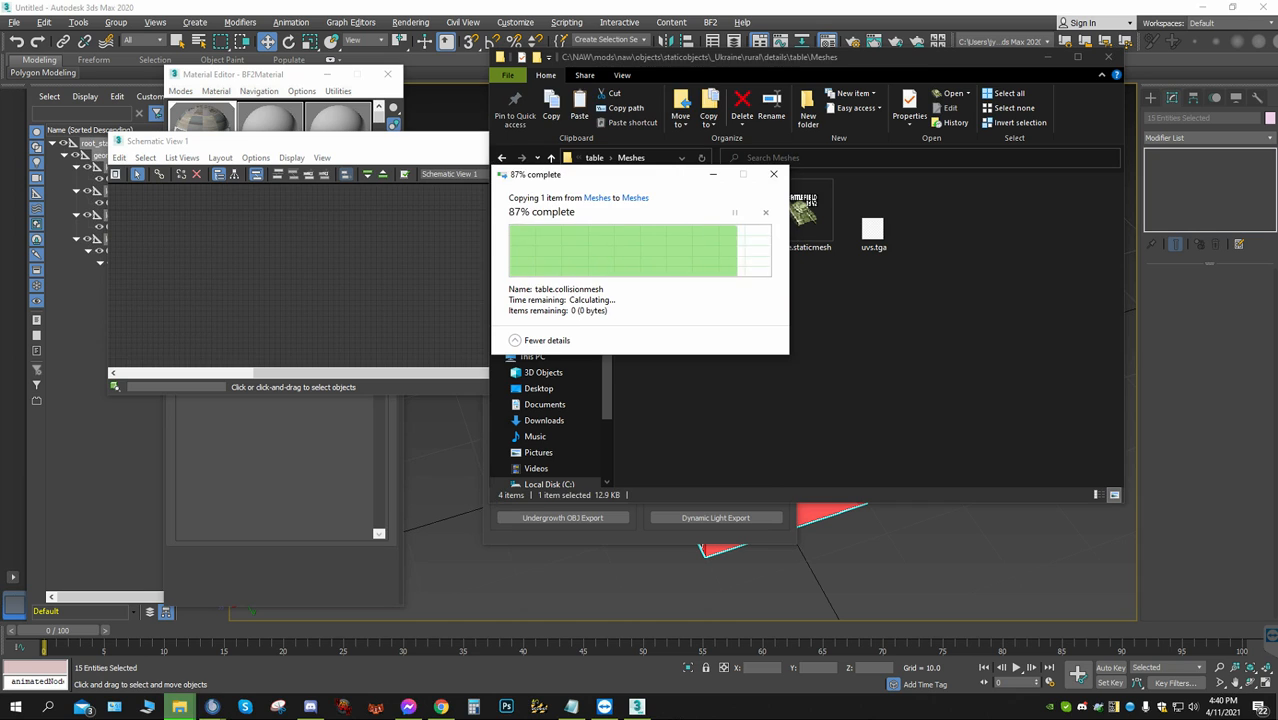
# Open the replaced table.collisionmesh in BfMeshView, inspect Col 2 (soldier) and Col 3 (AI), and close the viewer
pyautogui.doubleClick(731, 217)
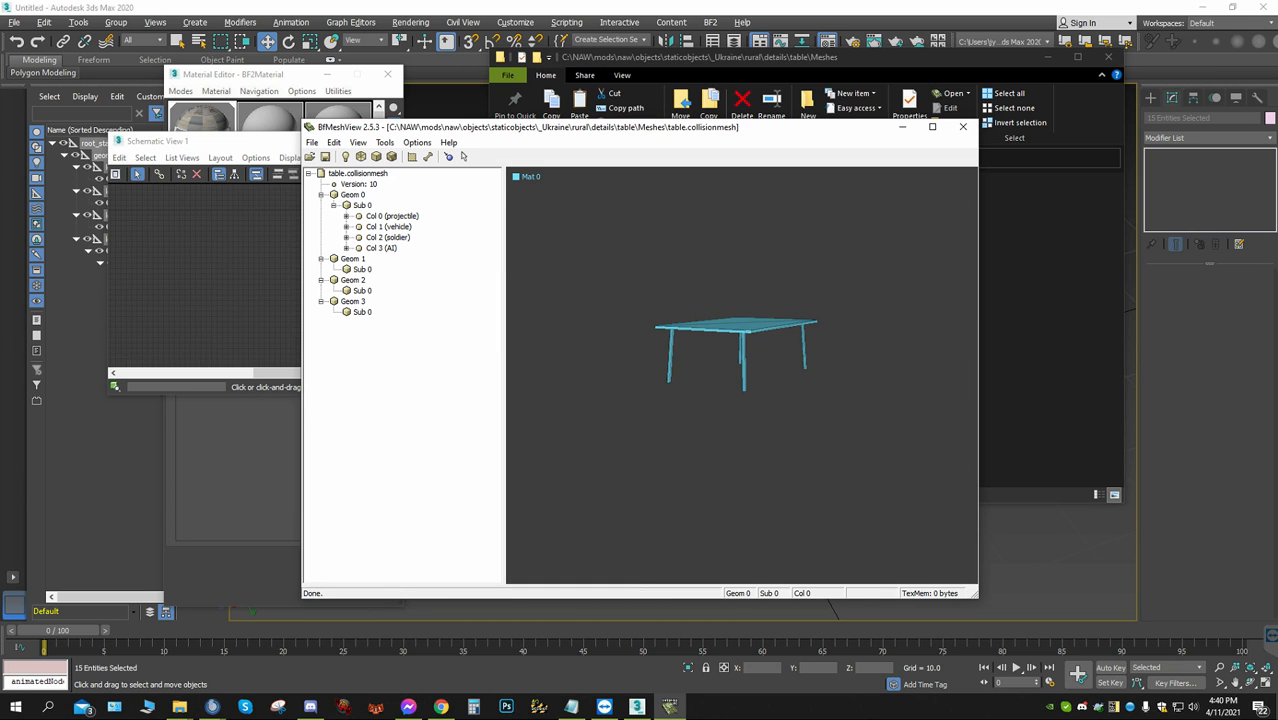
pyautogui.click(388, 238)
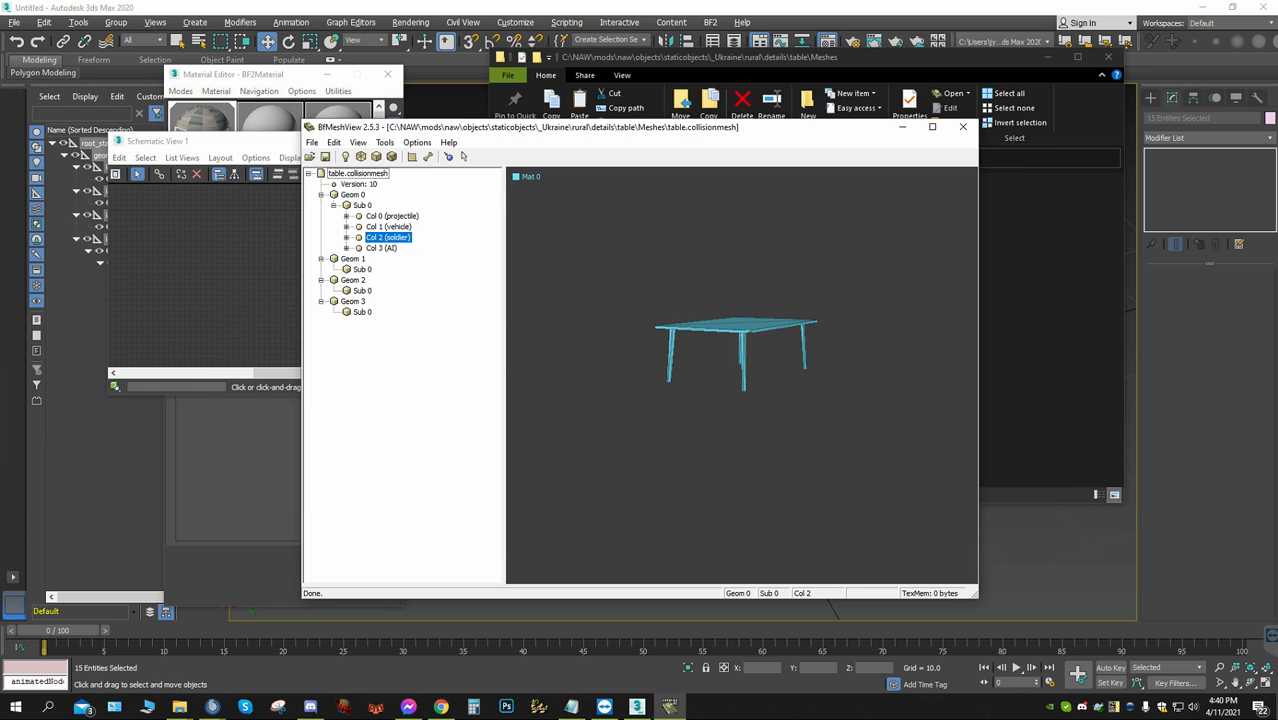
pyautogui.click(382, 248)
pyautogui.moveTo(722, 388); pyautogui.dragTo(730, 310)
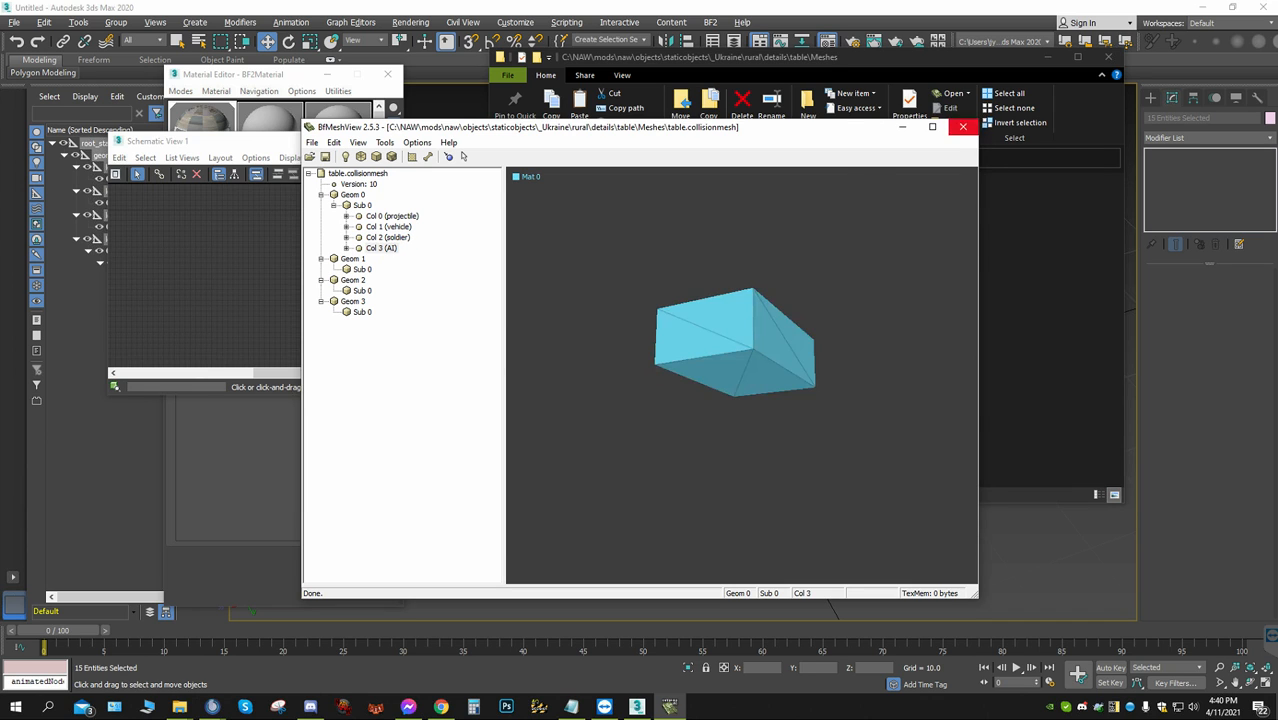
pyautogui.click(962, 127)
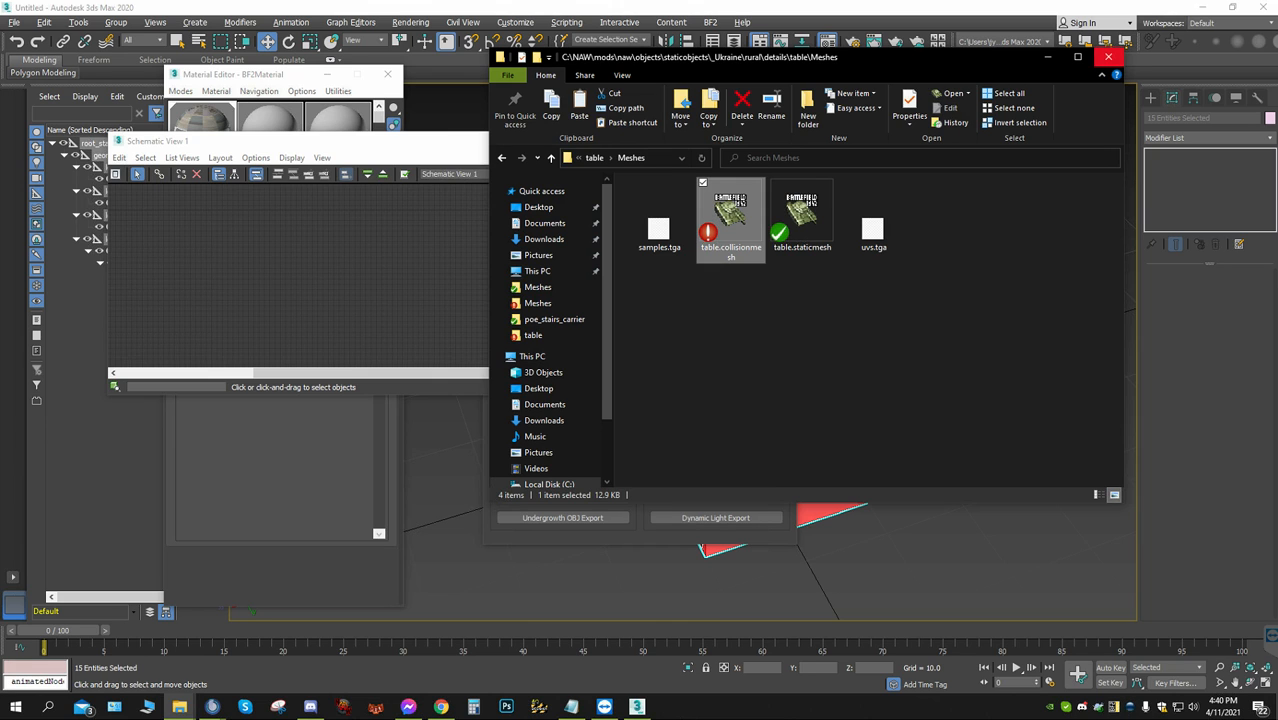
# Close the File Explorer window and clear the object selection in 3ds Max's Schematic View
pyautogui.click(1108, 57)
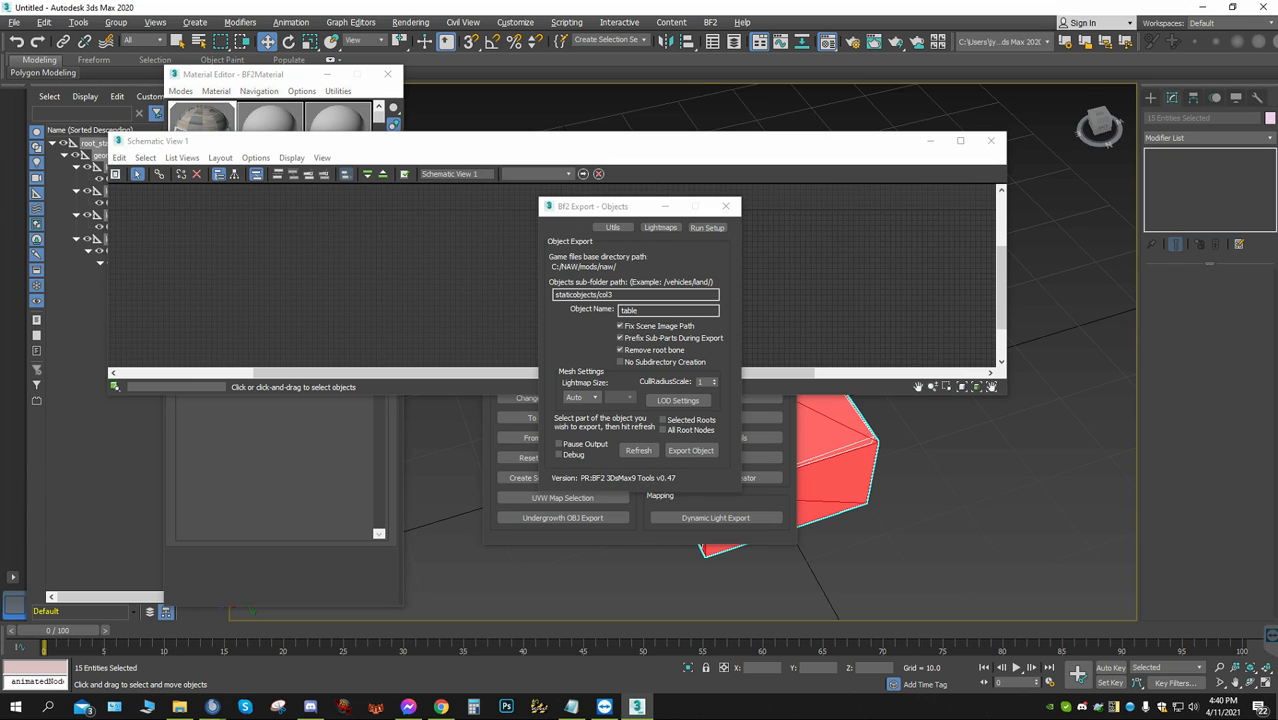
pyautogui.click(850, 275)
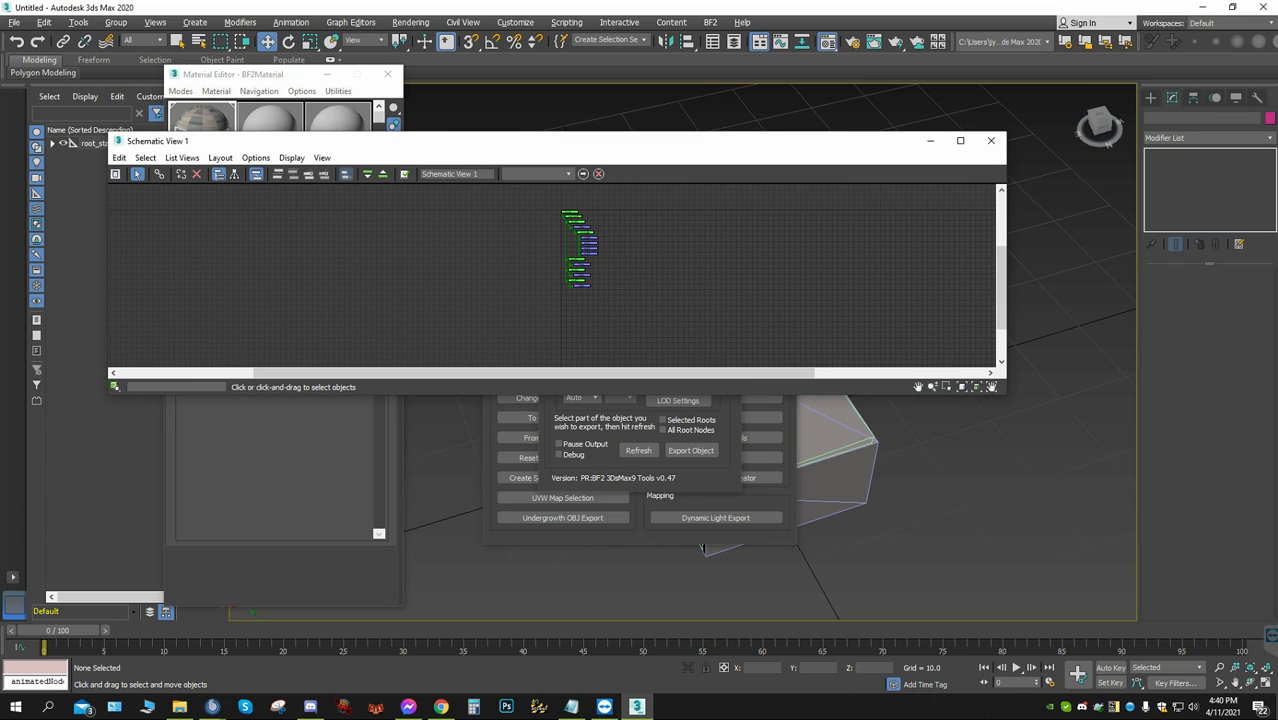